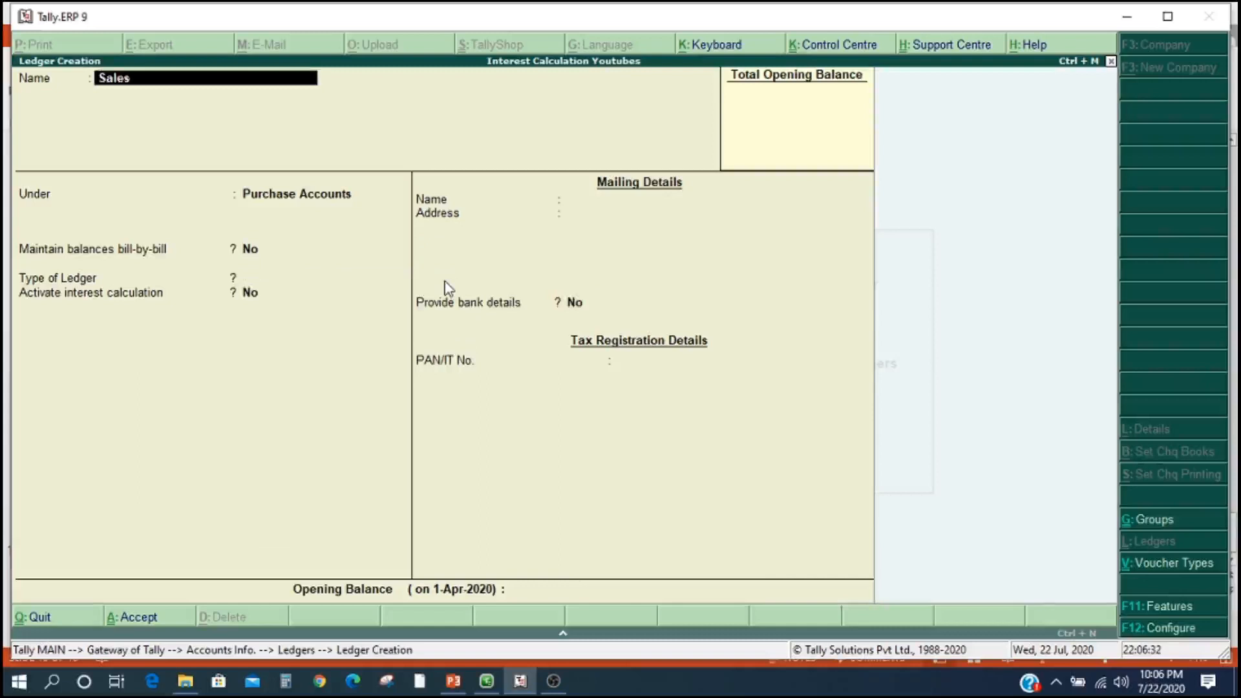
- Assign the Sales ledger to the Sales Accounts group and save it without an opening balance
type("S")
key("Down")
key("Down")
key("Down")
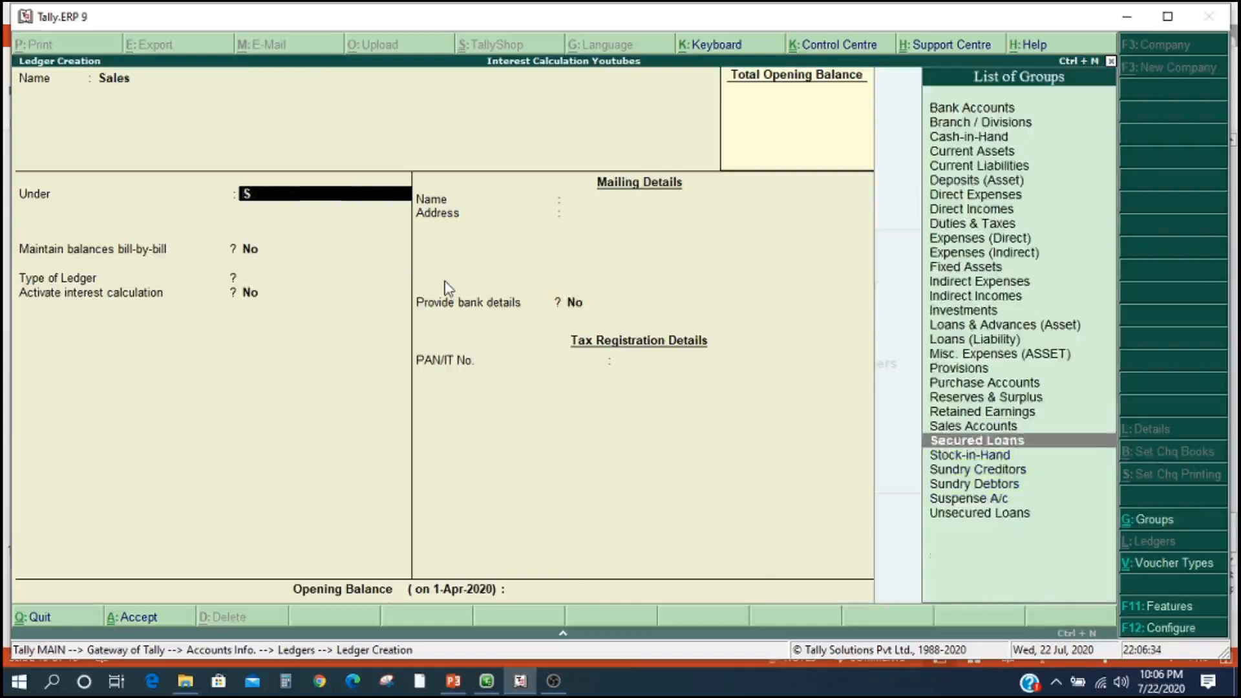
key("Up")
key("Up")
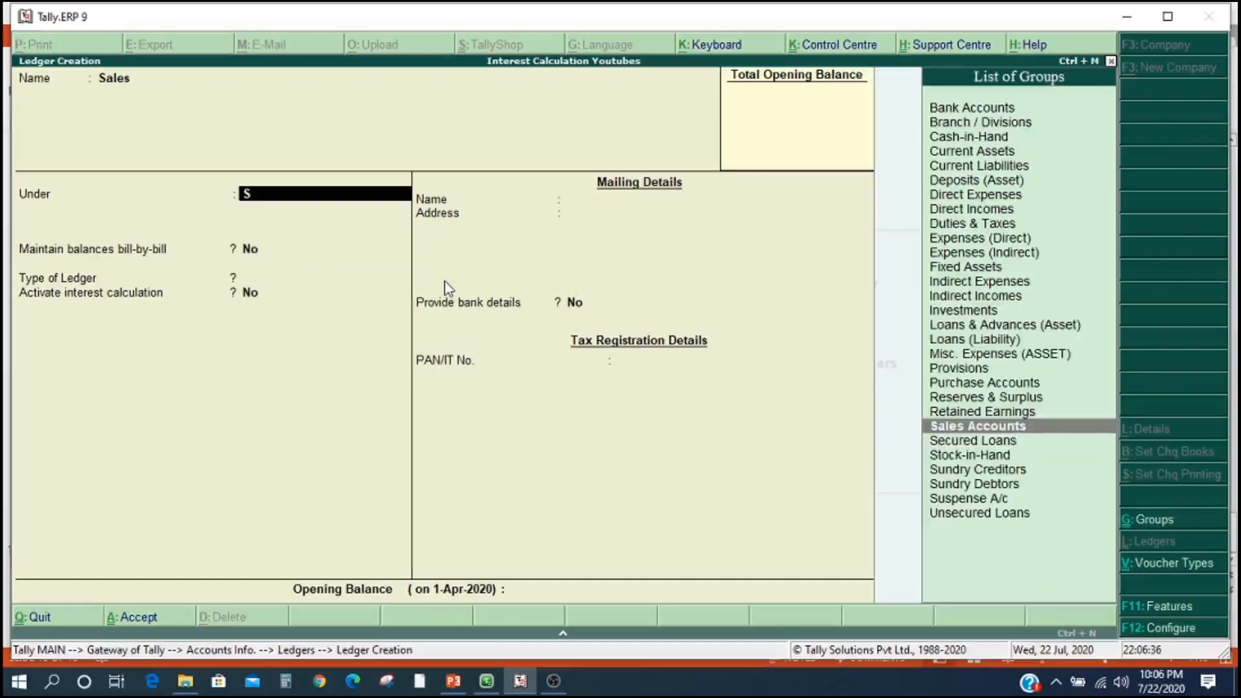
key("Return")
key("Return")
key("Return")
key("Return")
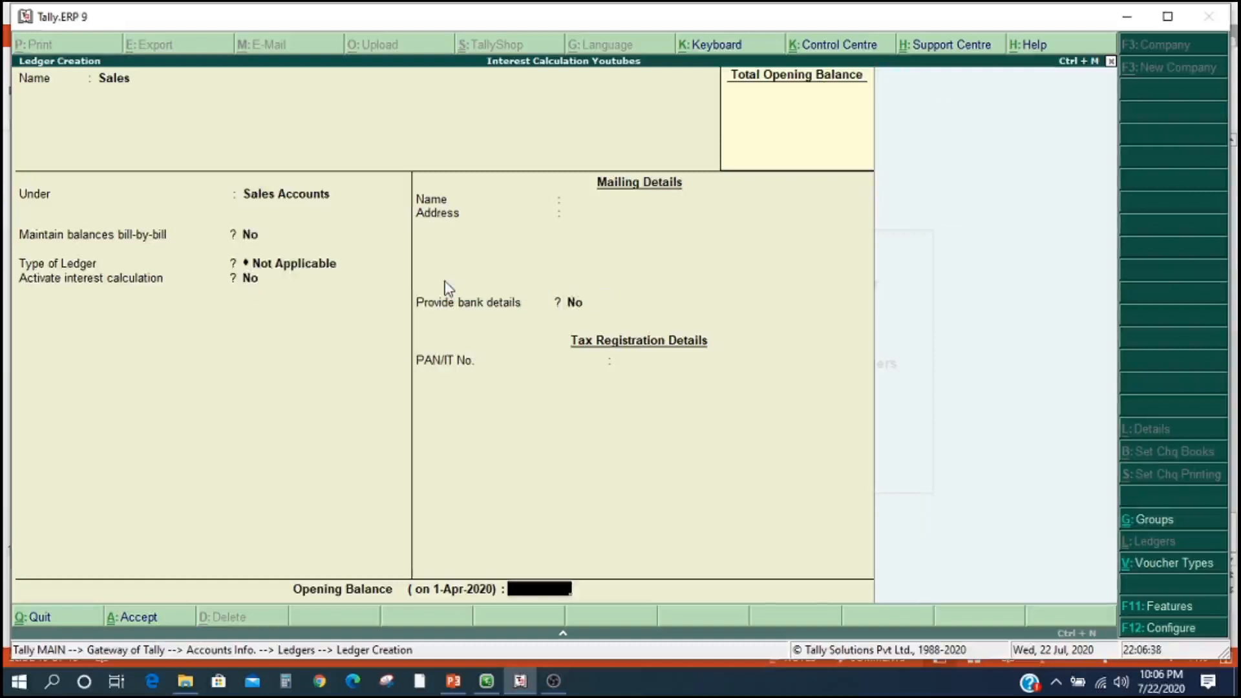
key("Return")
key("Return")
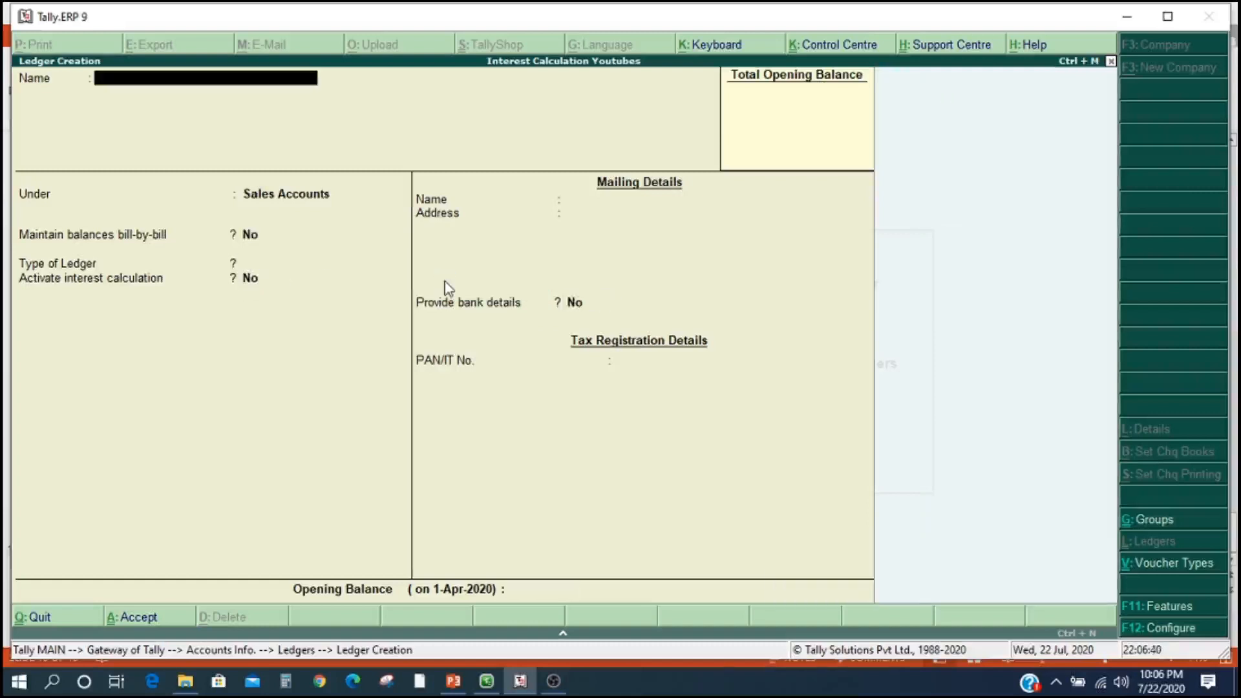
- Name a new ledger Supplier and place it under Sundry Creditors
type("Supplier")
key("Return")
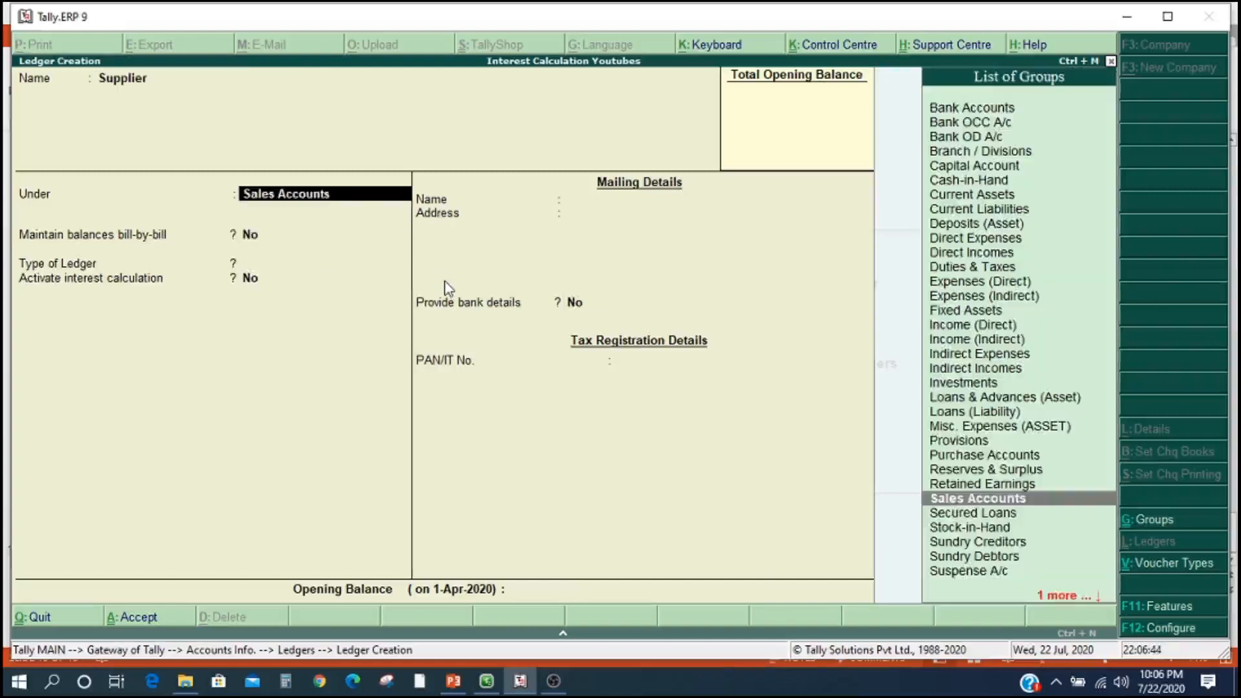
type("S")
key("Down")
key("Down")
key("Down")
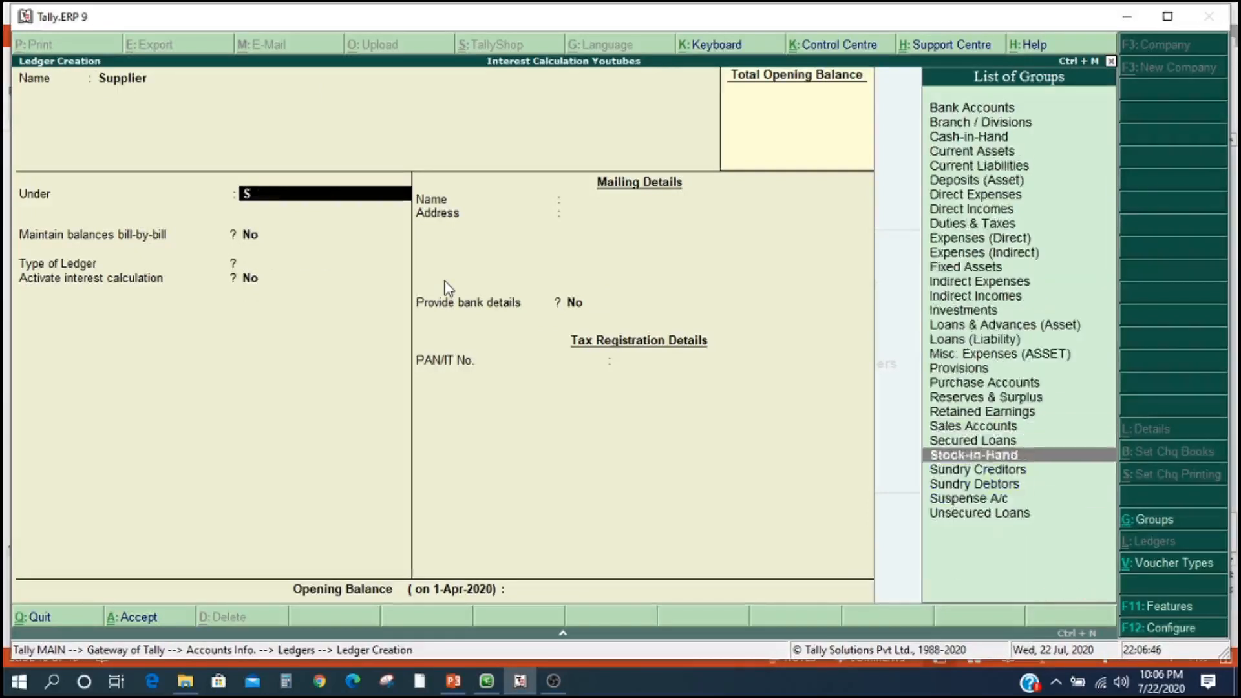
key("Return")
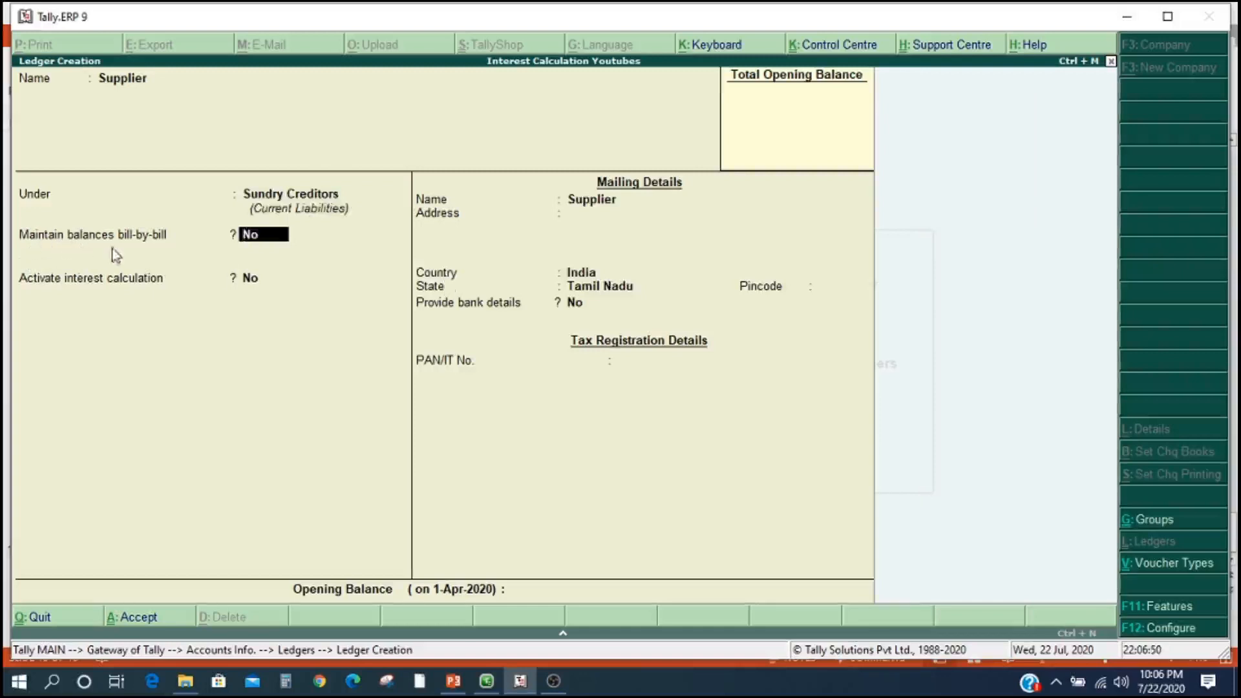
- Enable bill-by-bill balances and interest calculation for the Supplier ledger, leaving the default credit period blank
type("y")
key("Return")
key("Return")
key("Return")
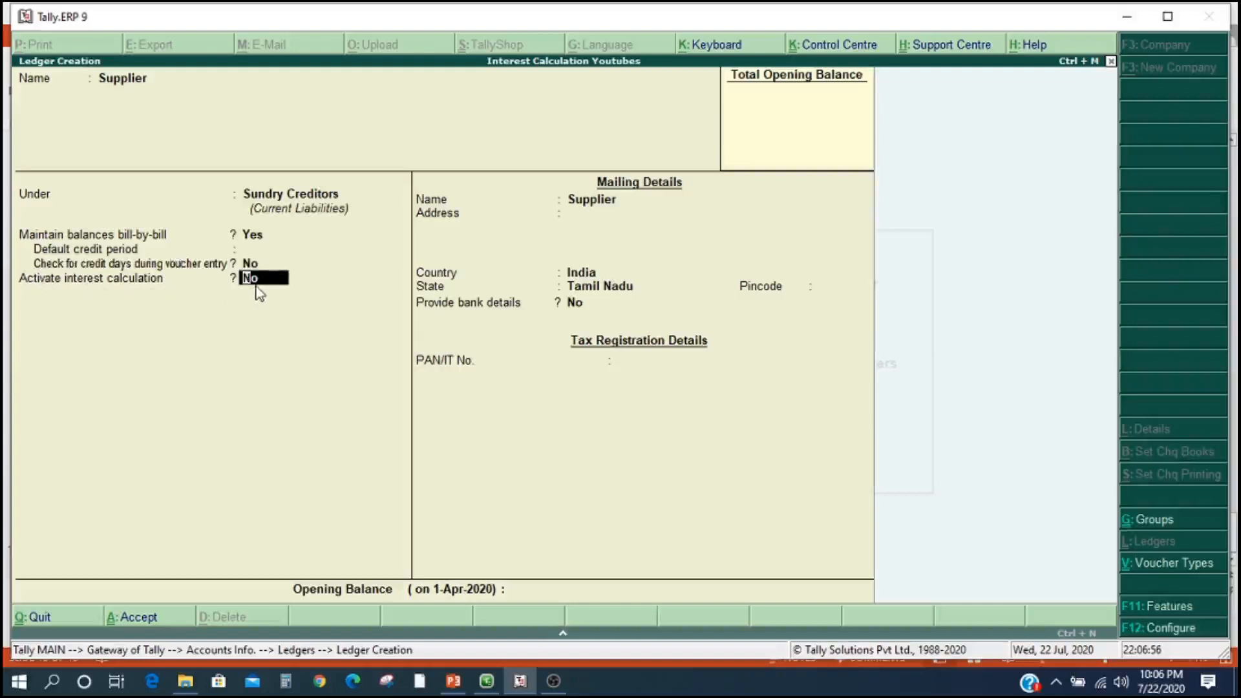
type("y")
key("Return")
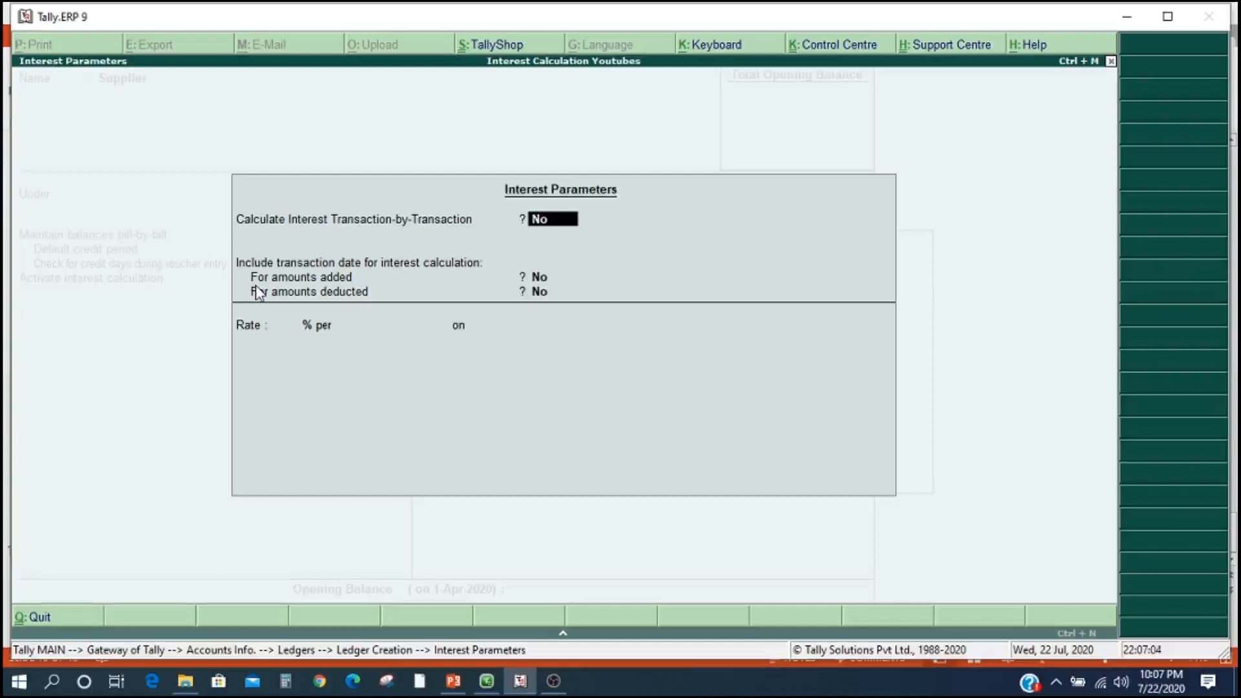
- Set Supplier's interest to calculate transaction by transaction, with parameters and advanced parameters overridable, keeping both transaction-date options at No
key("y")
key("Return")
key("y")
key("Return")
type("y")
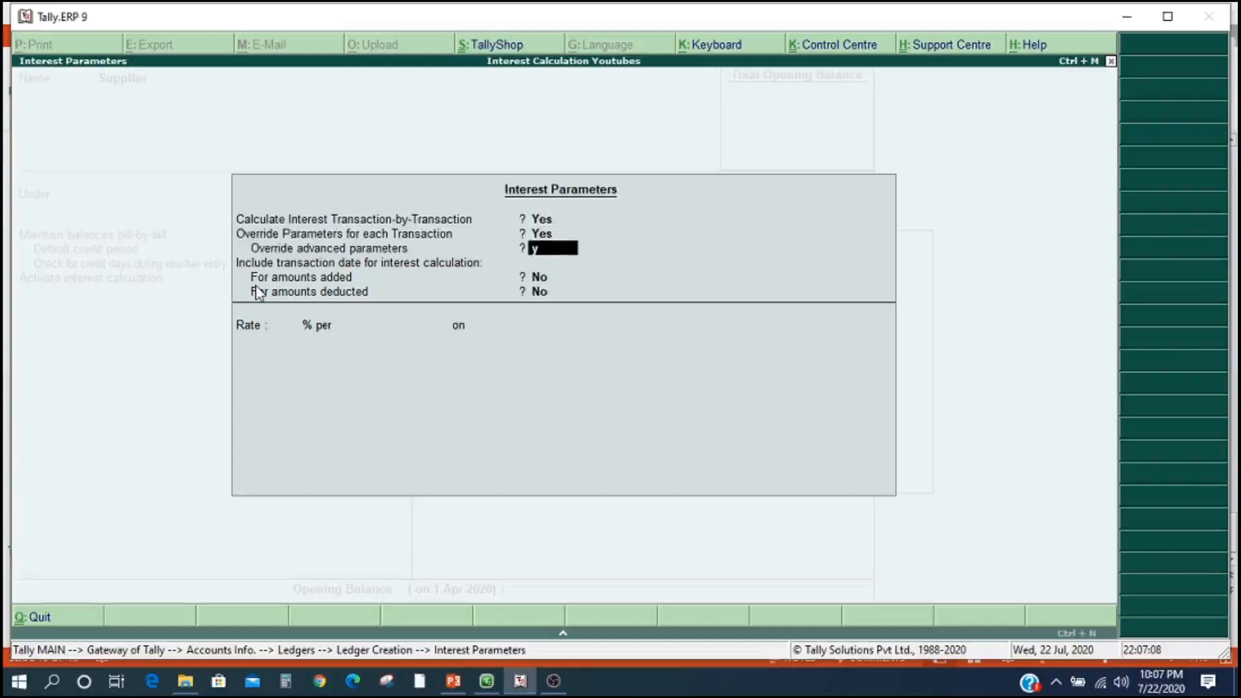
key("Return")
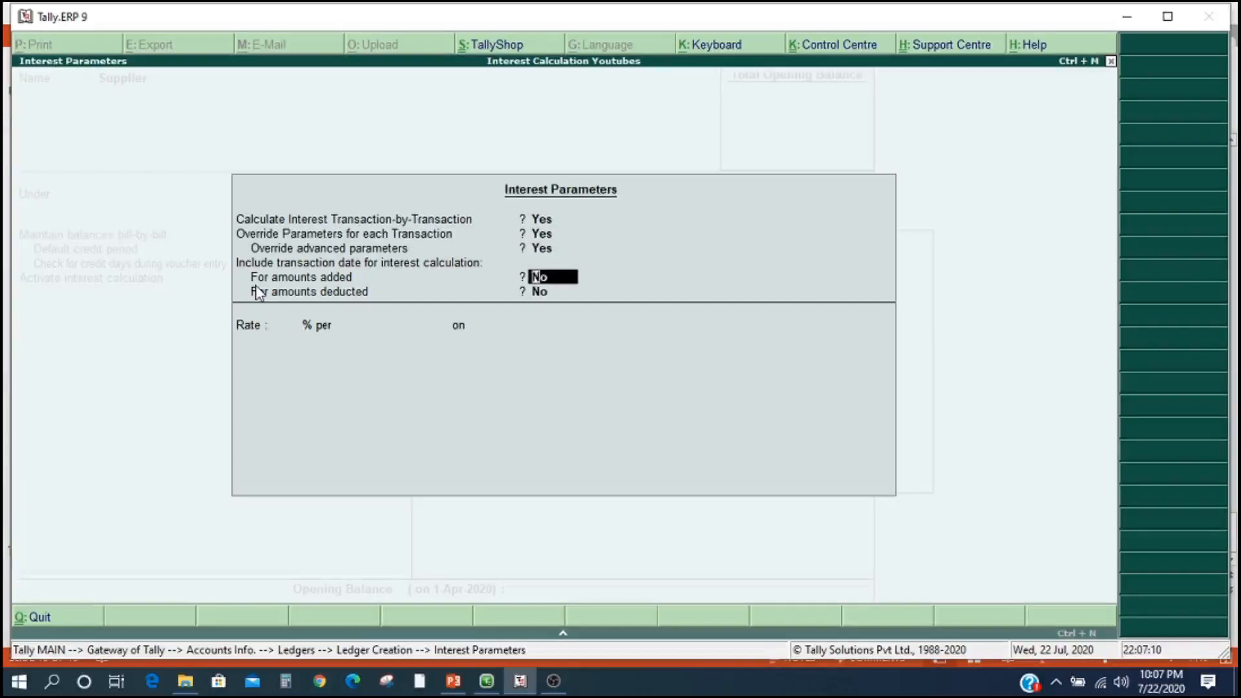
key("Return")
key("Return")
key("Return")
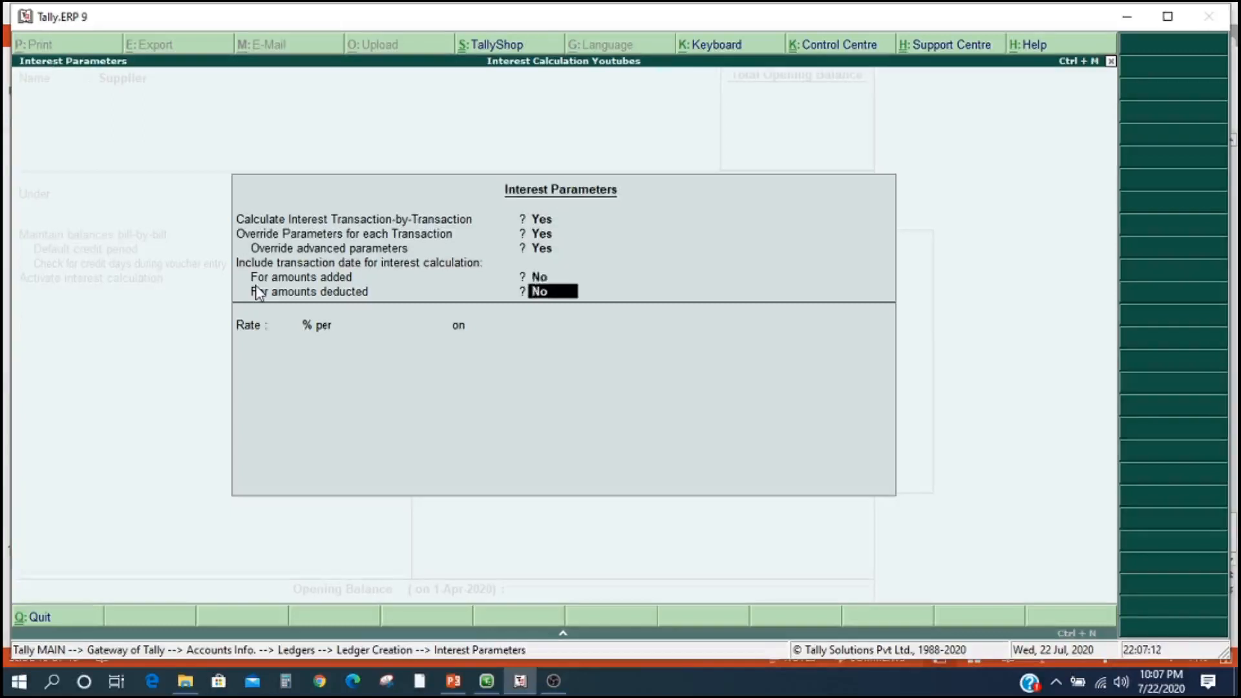
- Leave the interest rate and the remaining mailing and tax details unfilled, and save the Supplier ledger
key("Return")
key("Return")
key("Return")
key("Return")
key("Return")
key("Return")
key("Return")
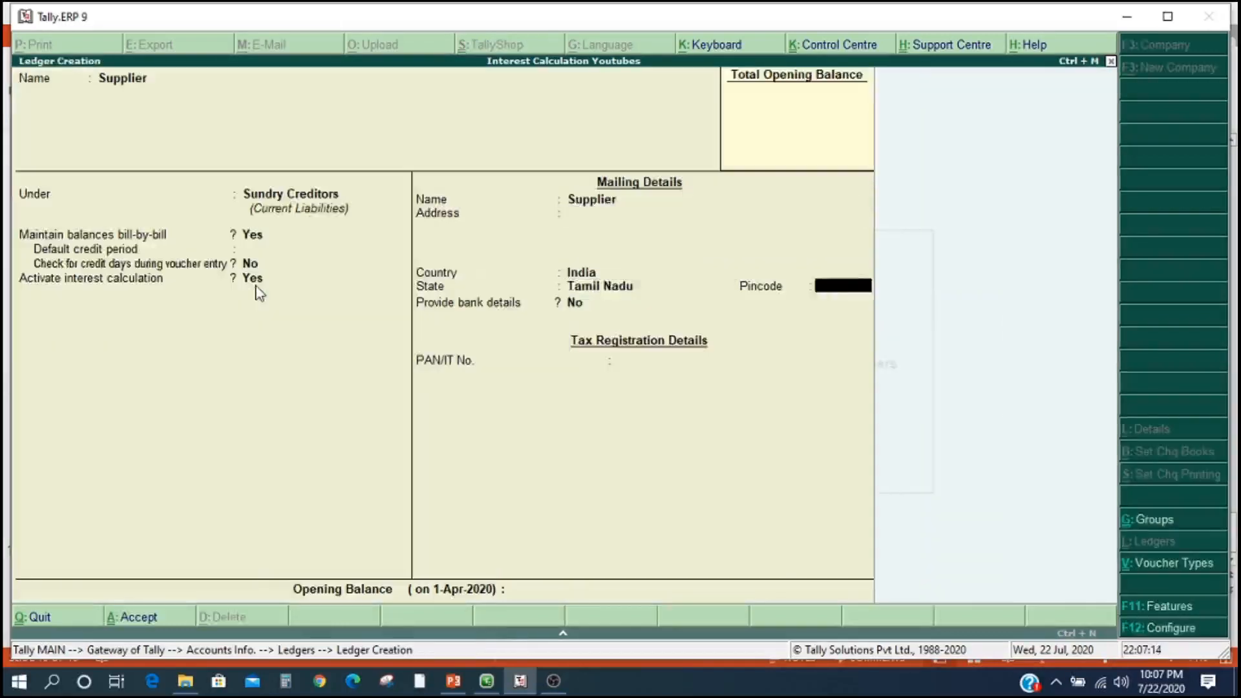
key("Return")
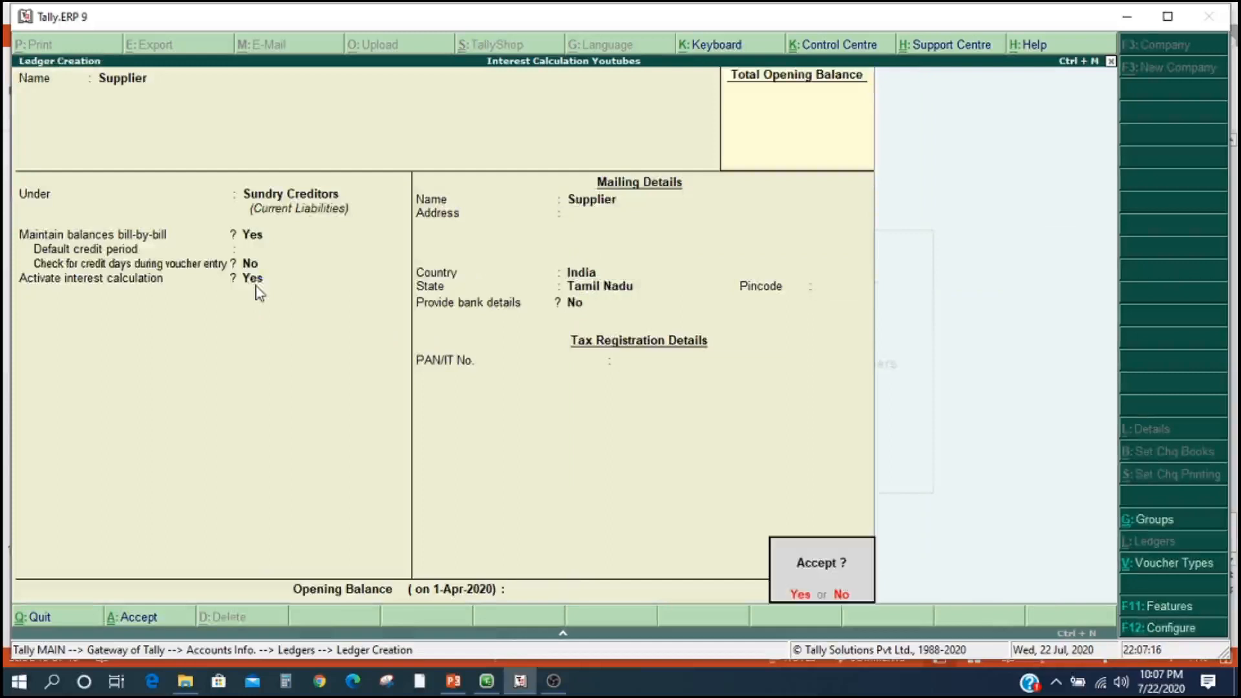
key("Return")
- Name a new ledger Customer and place it under Sundry Debtors
type("Customer")
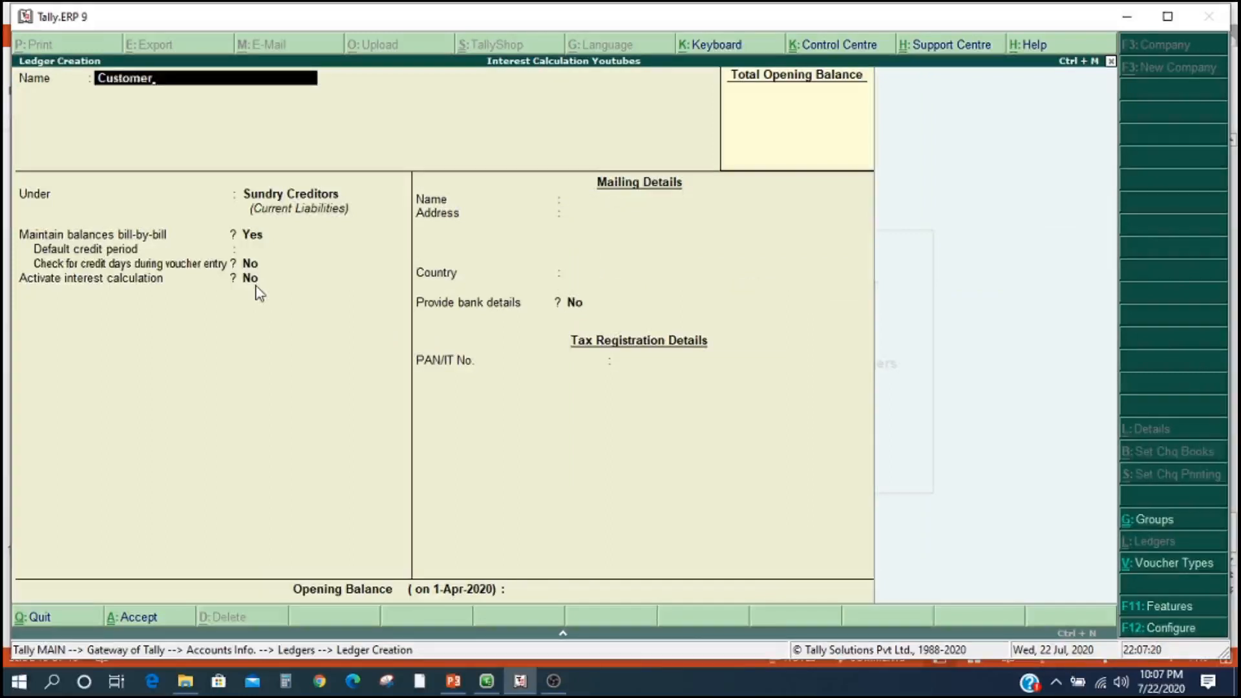
key("Return")
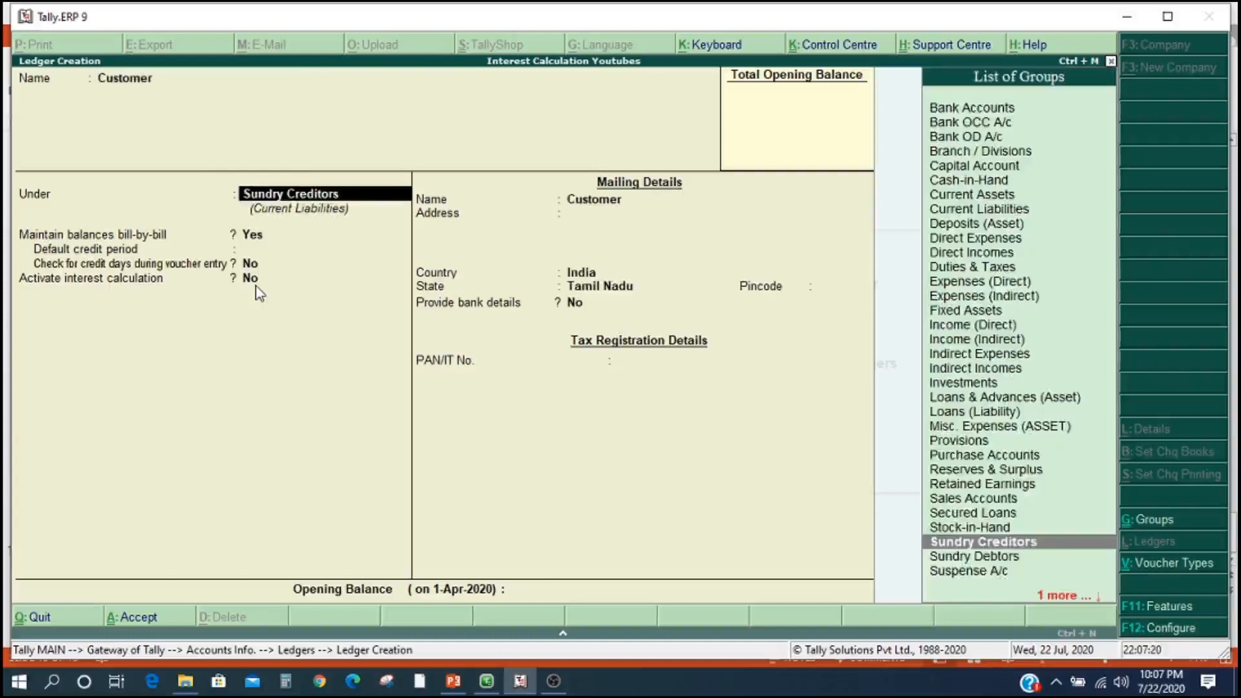
type("S")
key("Down")
key("Down")
key("Down")
key("Down")
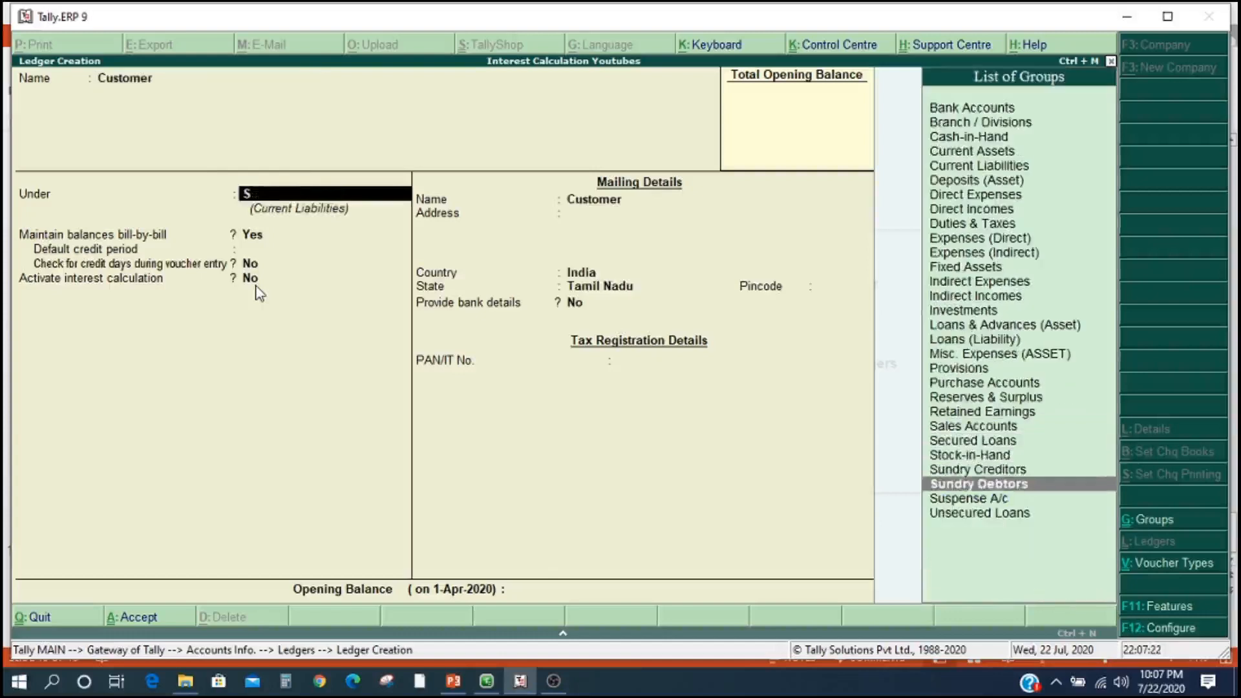
key("Return")
- Activate interest calculation for the Customer ledger, keeping the default credit period blank
key("Return")
key("Return")
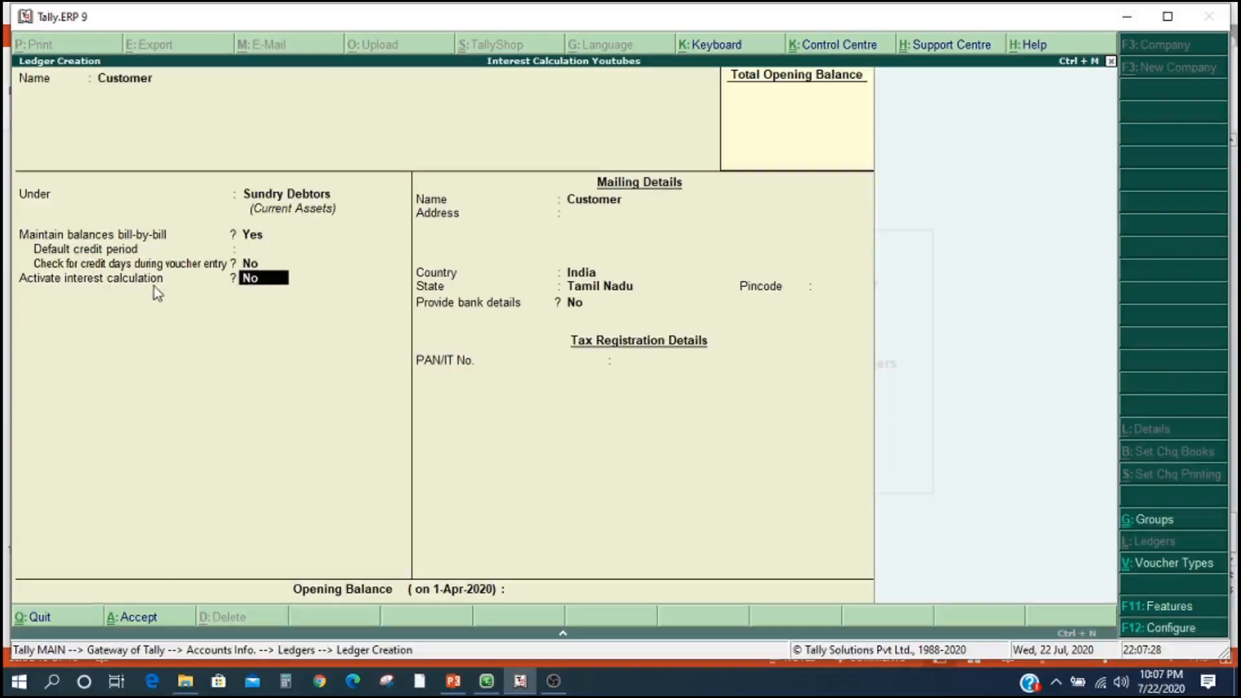
type("y")
key("Return")
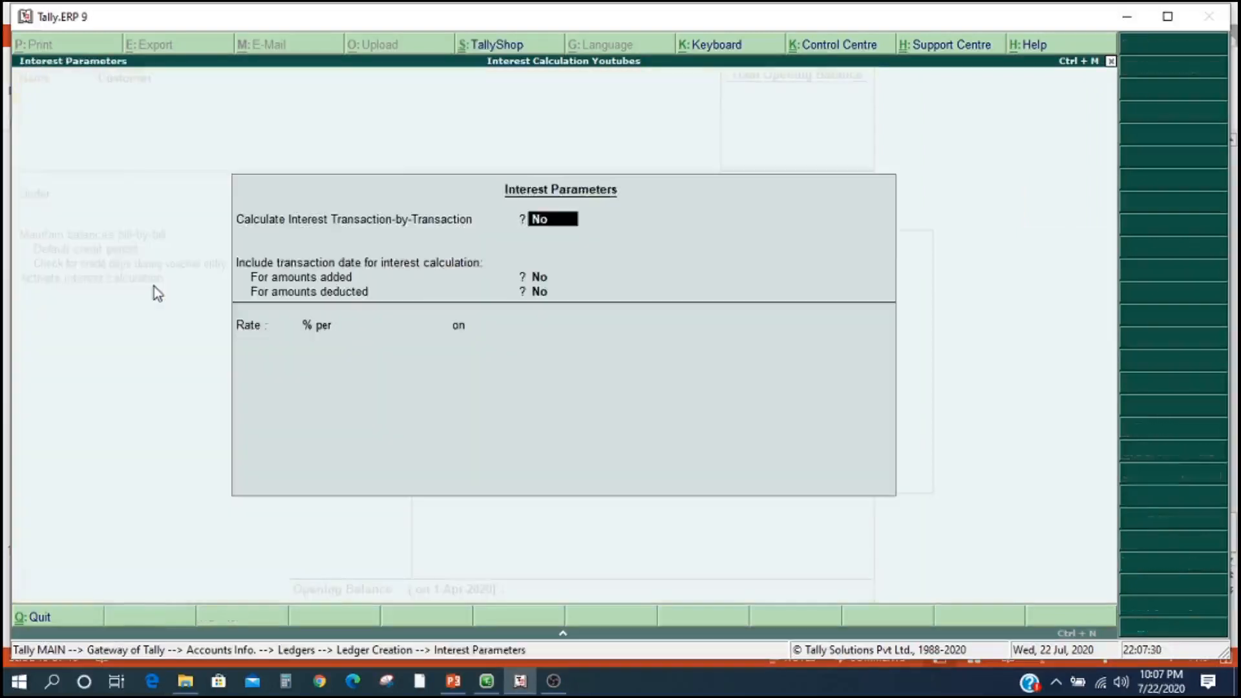
- Set Customer's interest to calculate transaction by transaction, with parameters and advanced parameters overridable, keeping both transaction-date options at No
type("y")
key("Return")
type("y")
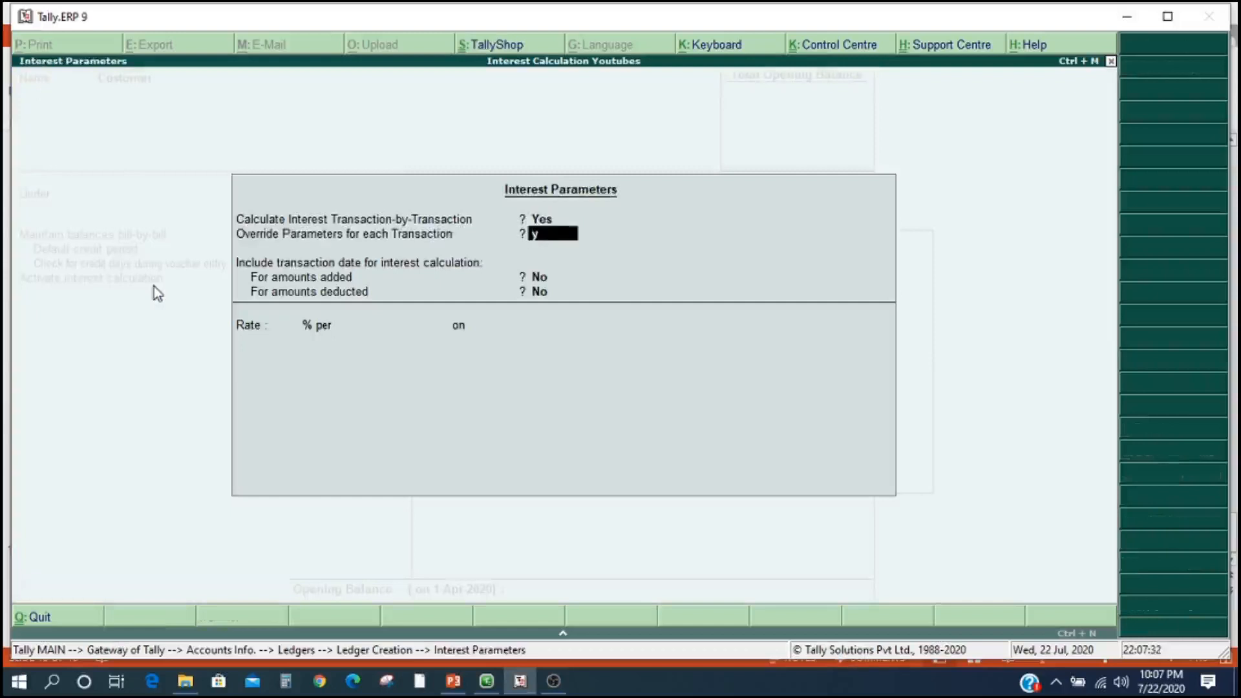
key("Return")
type("y")
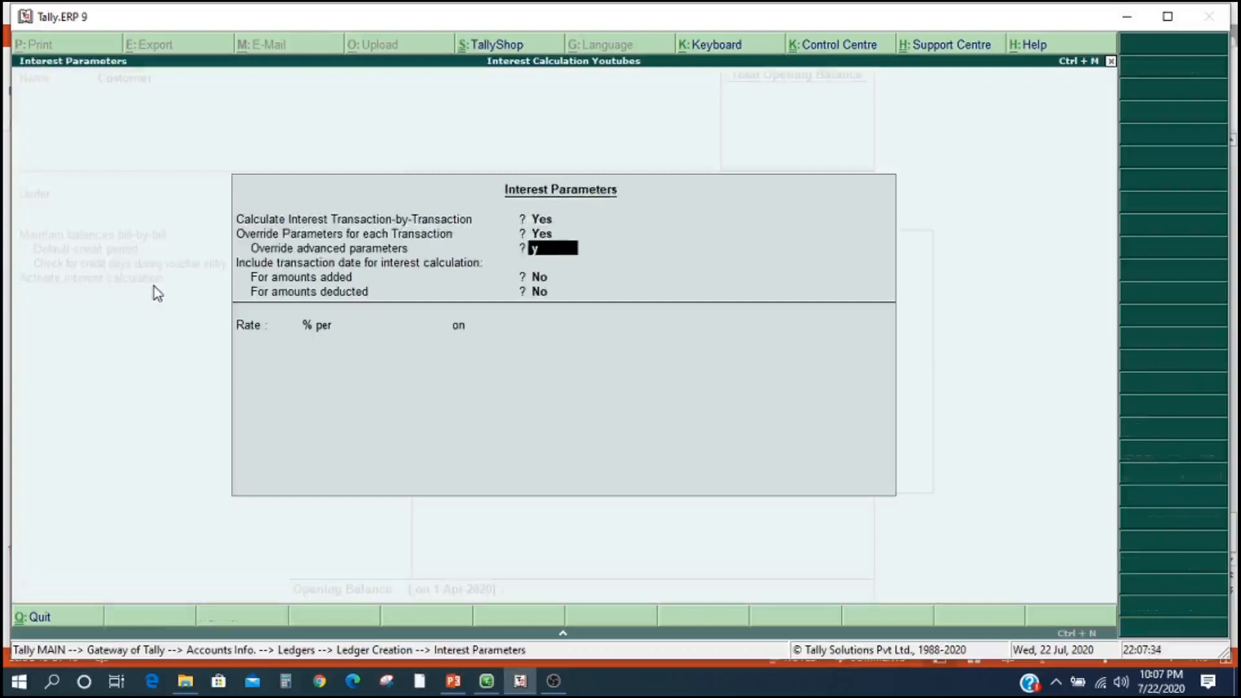
key("Return")
key("Return")
key("Return")
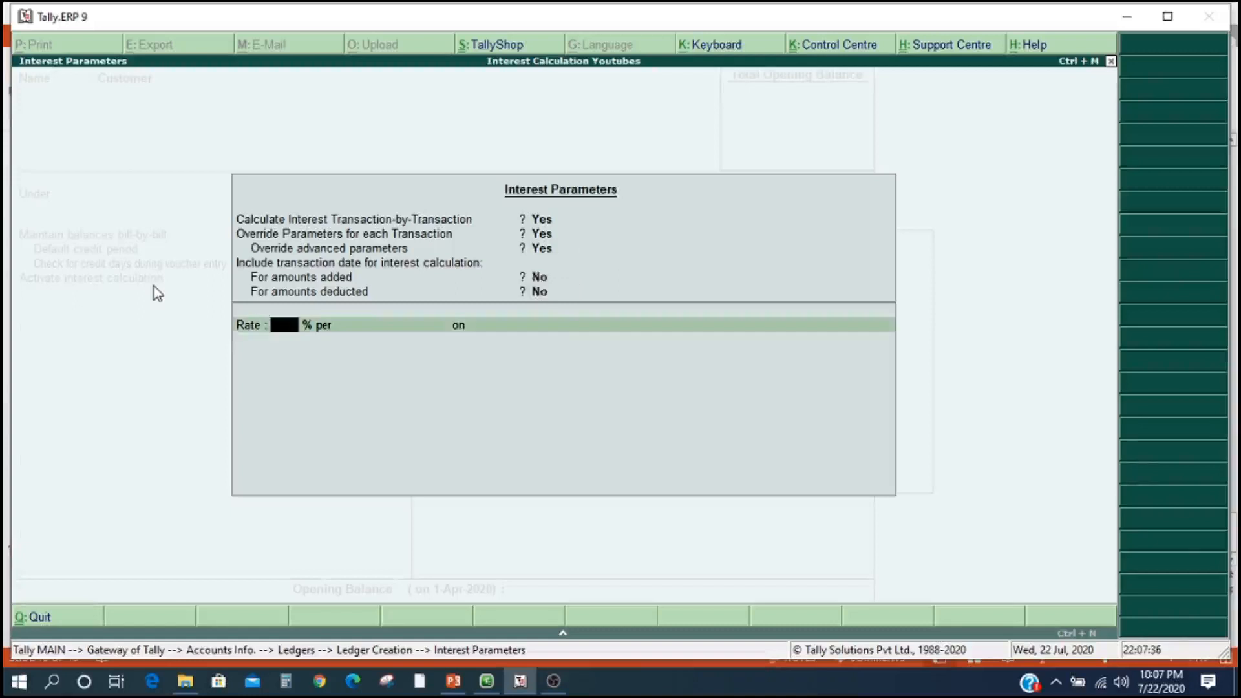
- Leave the interest rate and the remaining mailing and tax details unfilled, and save the Customer ledger
key("Return")
key("Return")
key("Return")
key("Return")
key("Return")
key("Return")
key("Return")
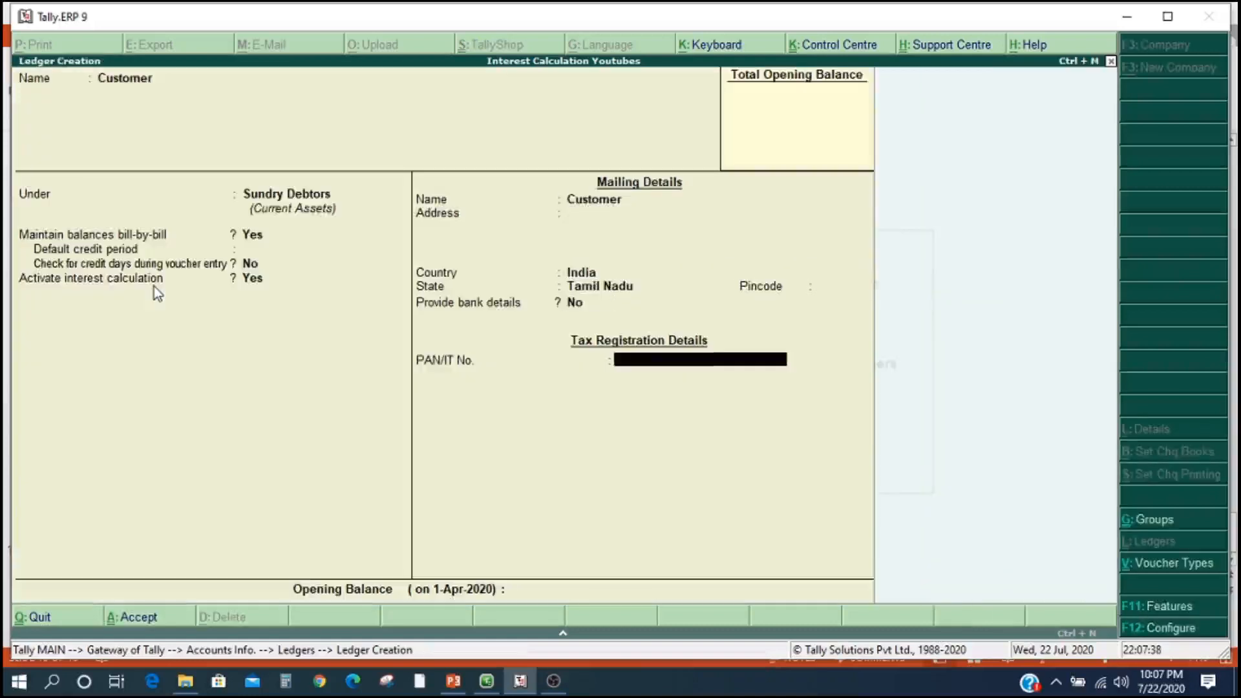
key("Return")
key("Return")
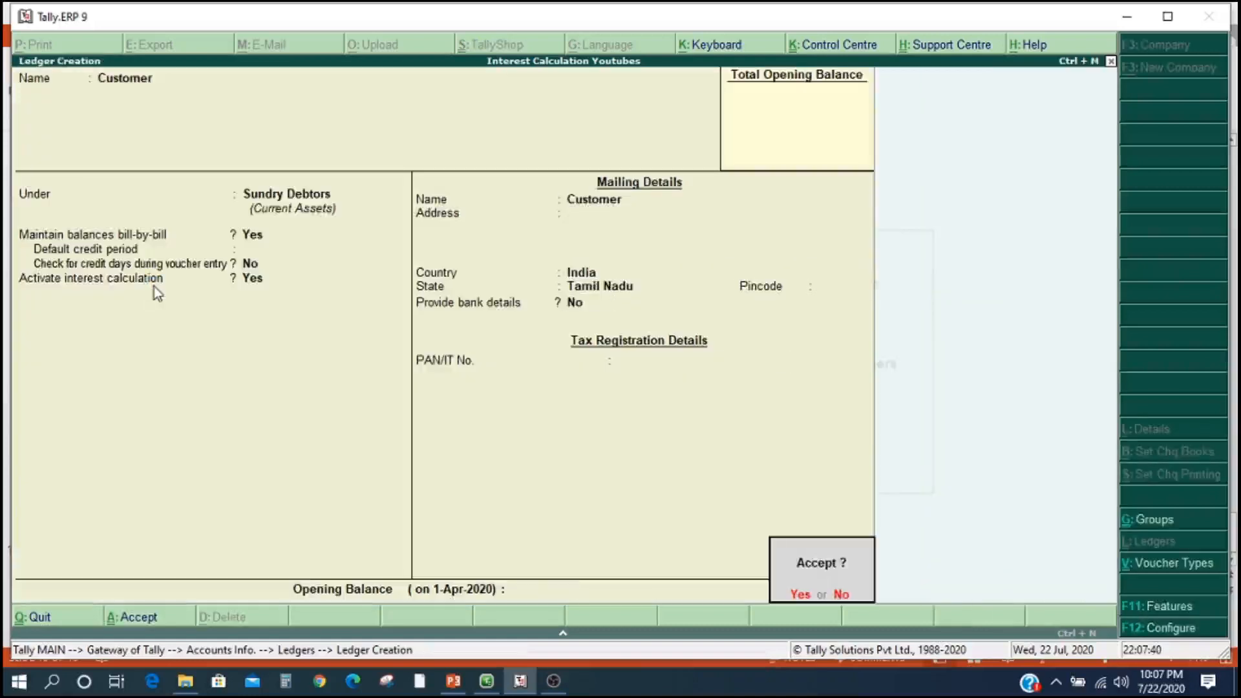
key("Return")
- Name a new ledger Intrerest Paid and place it under Indirect Expenses
type("In")
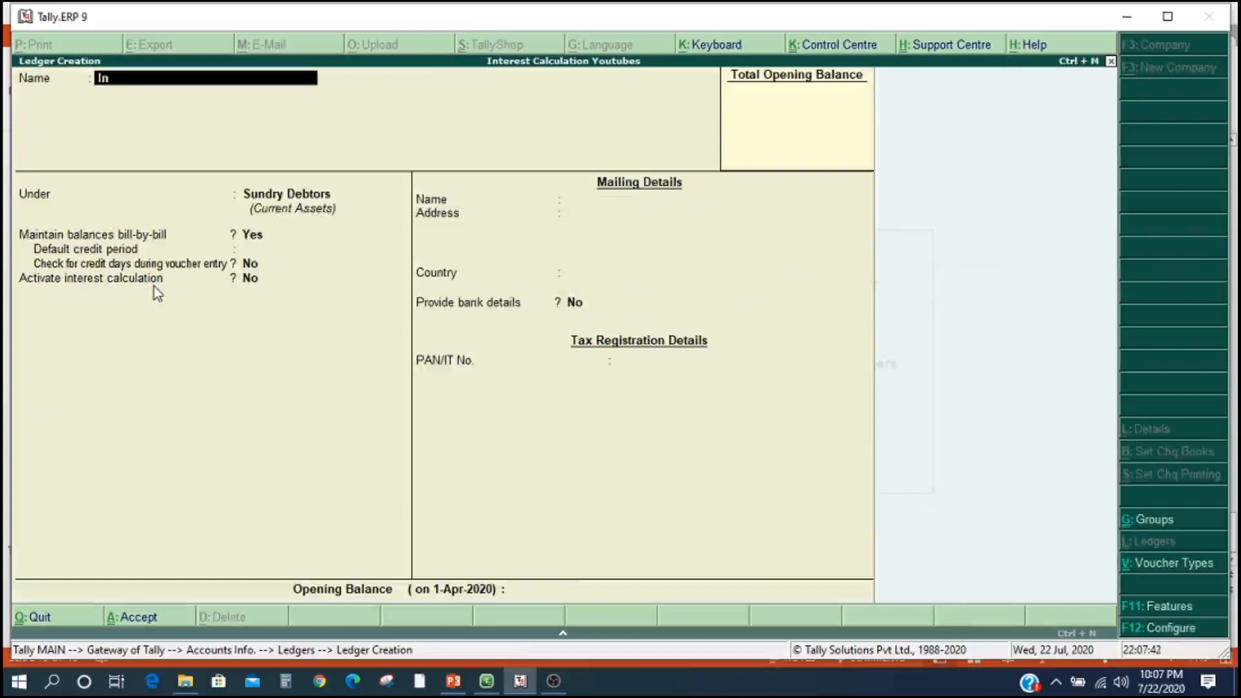
type("trere")
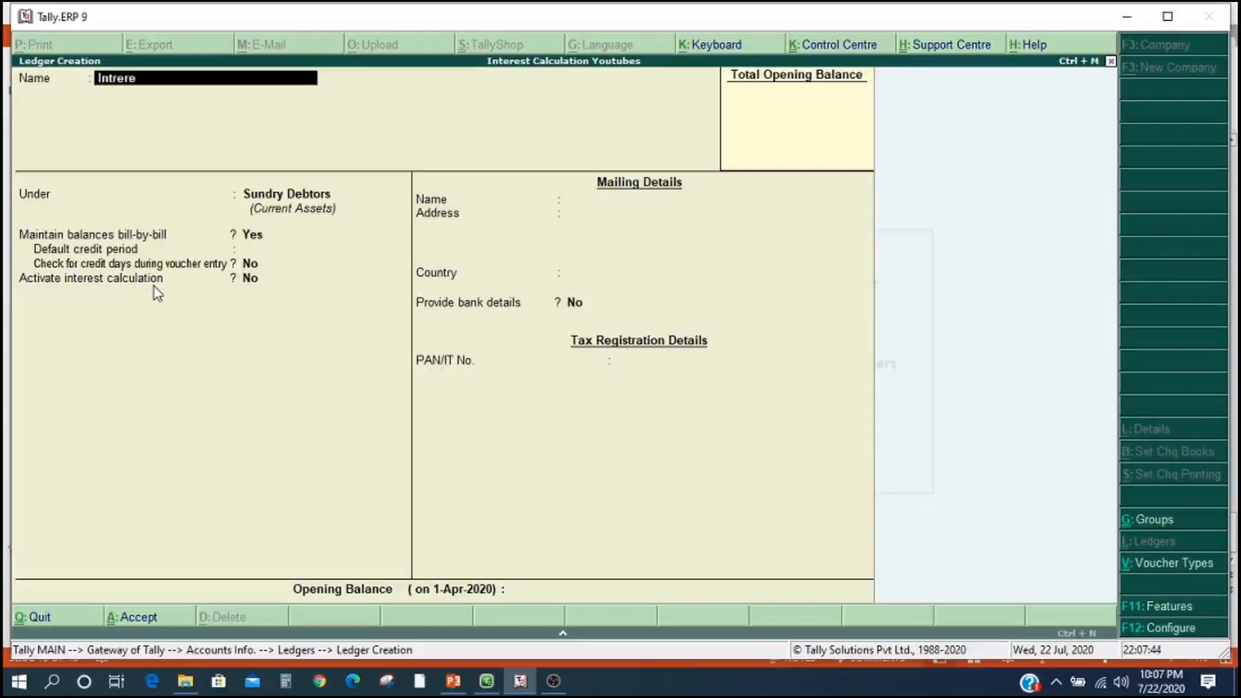
type("st Paid")
key("Return")
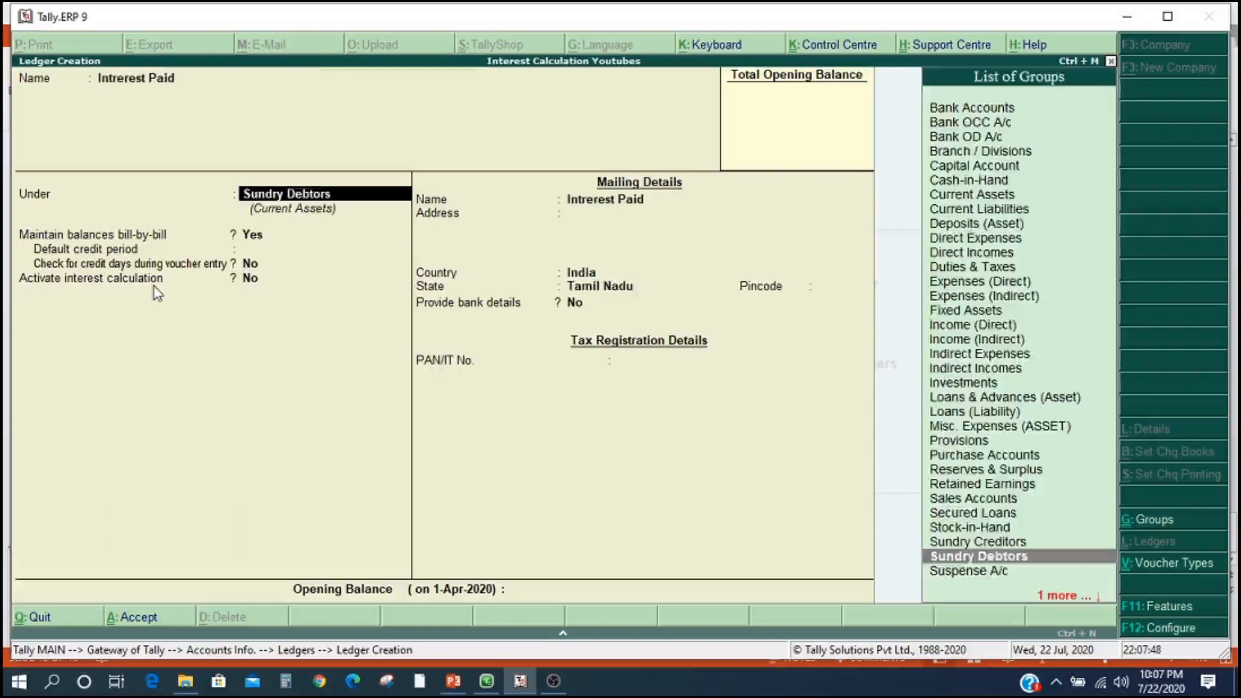
type("In")
key("Down")
key("Down")
key("Down")
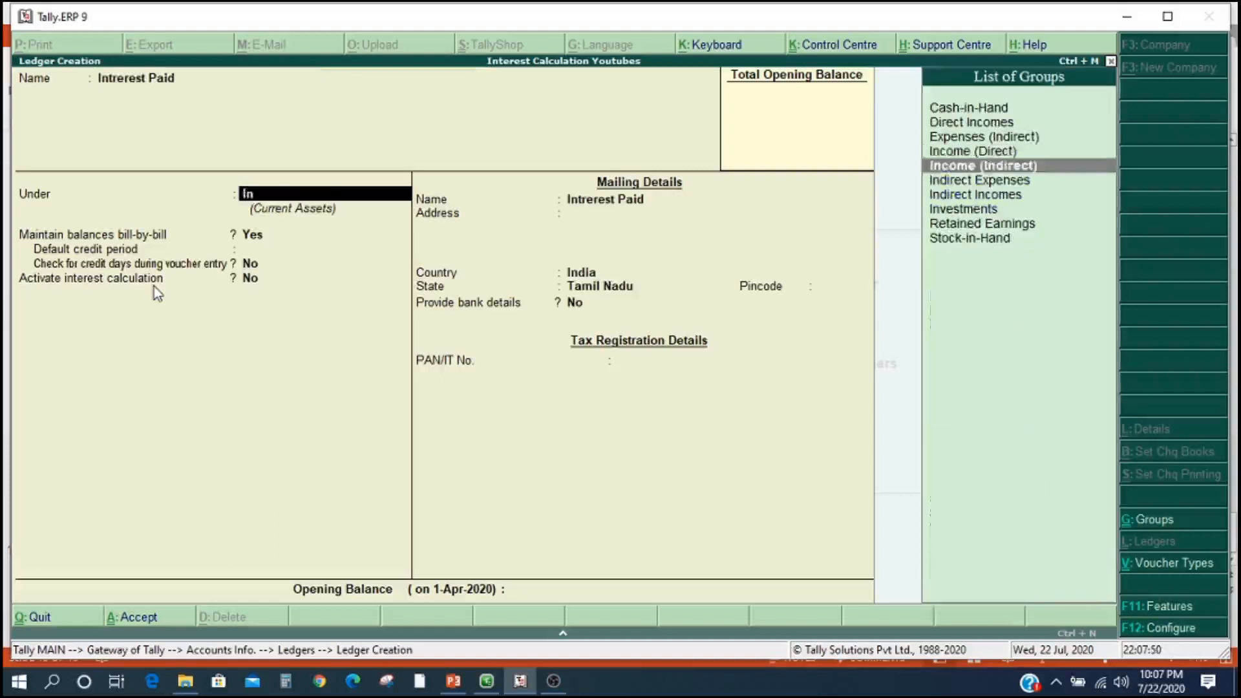
key("Return")
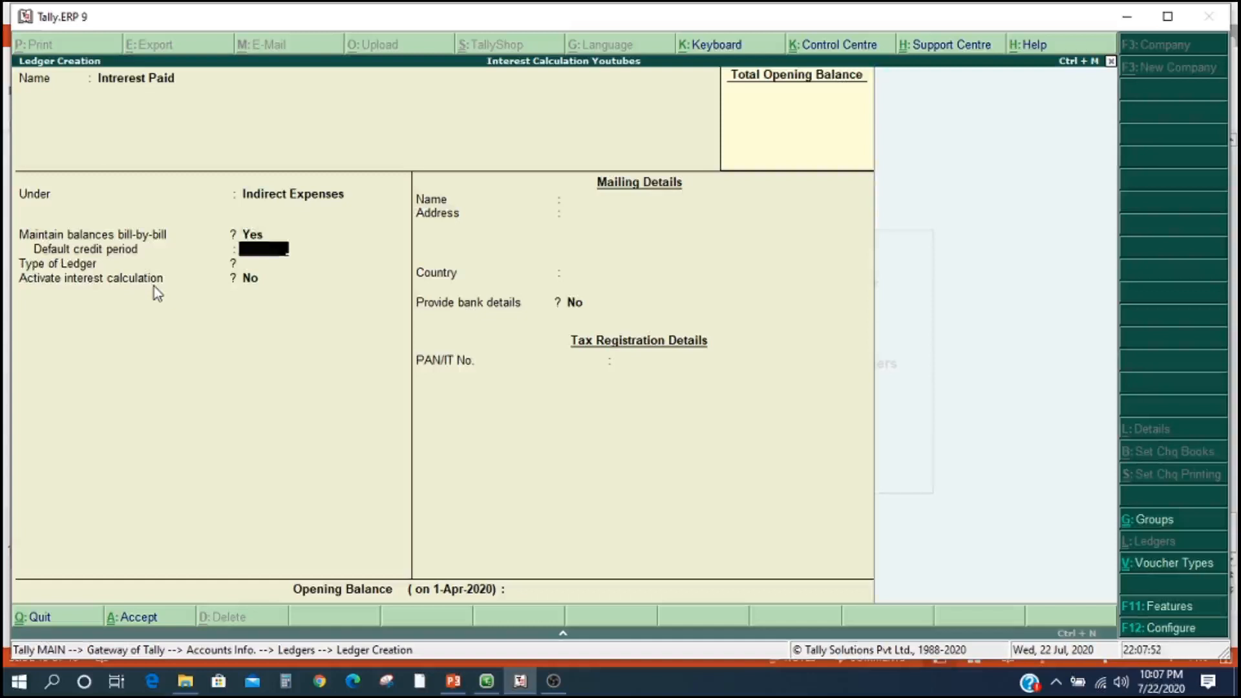
- Set bill-by-bill balances to No for the Intrerest Paid ledger and save it
key("BackSpace")
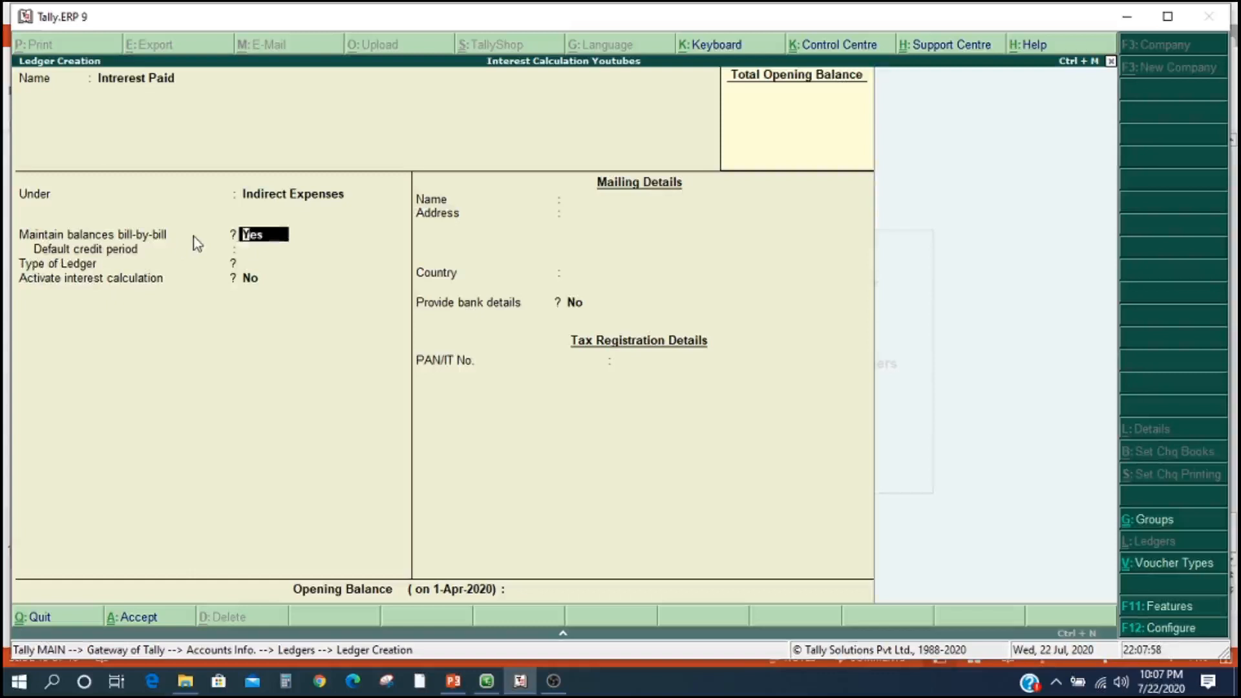
type("n")
key("Return")
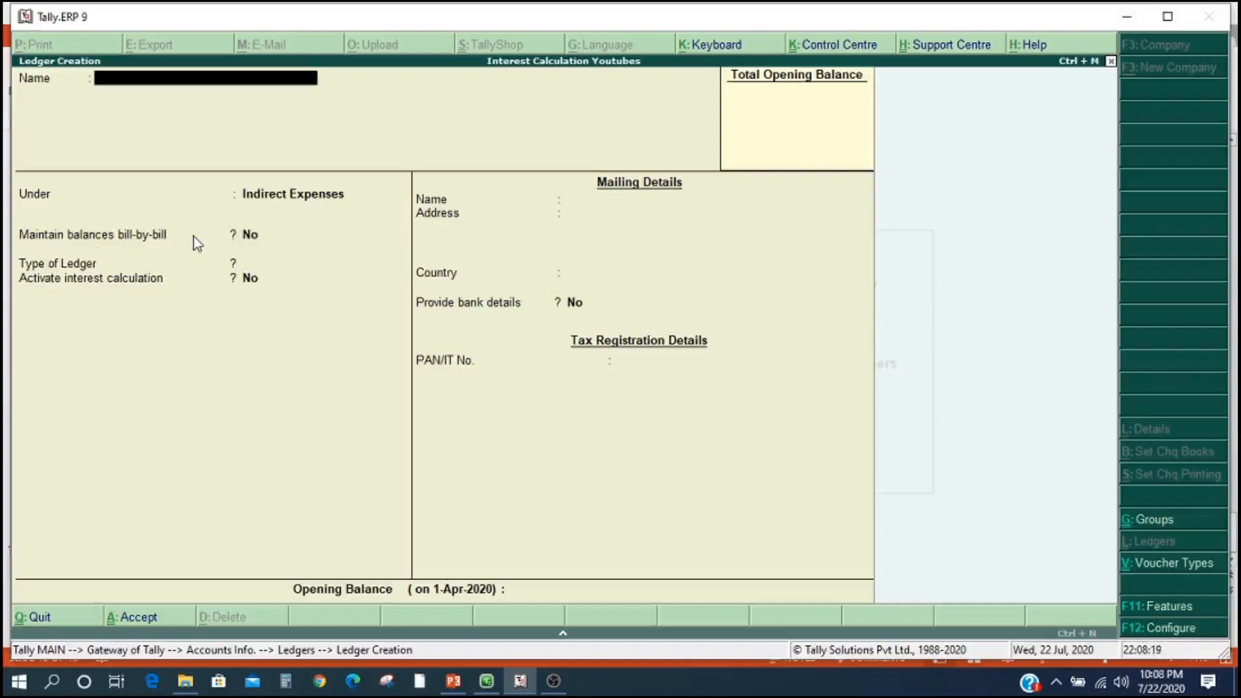
- Leave ledger creation and open the Credit Note voucher type for alteration
key("Escape")
key("Return")
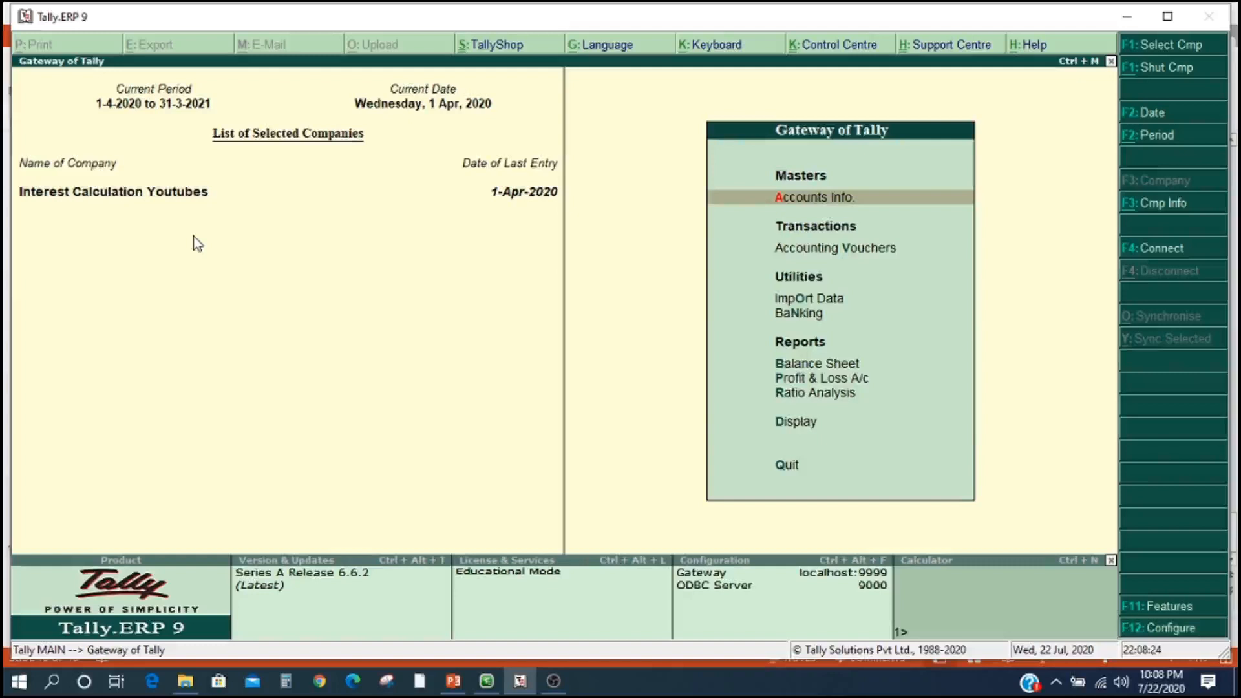
key("Return")
key("Down")
key("Down")
key("Return")
key("Down")
key("Down")
key("Return")
key("Down")
key("Return")
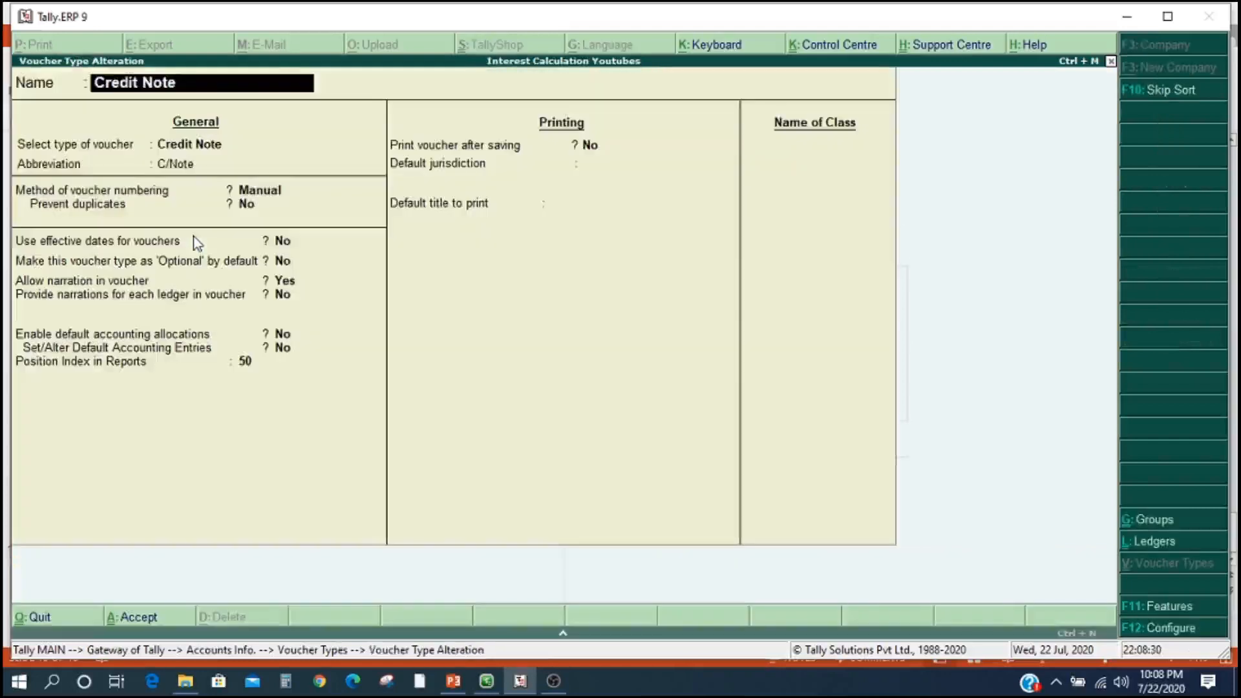
- Keep the Credit Note voucher type's general and printing settings unchanged, and add a class named Interest Paid
key("Return")
key("Return")
key("Return")
key("Return")
key("Return")
key("Return")
key("Return")
key("Return")
key("Return")
key("Return")
key("Return")
key("Return")
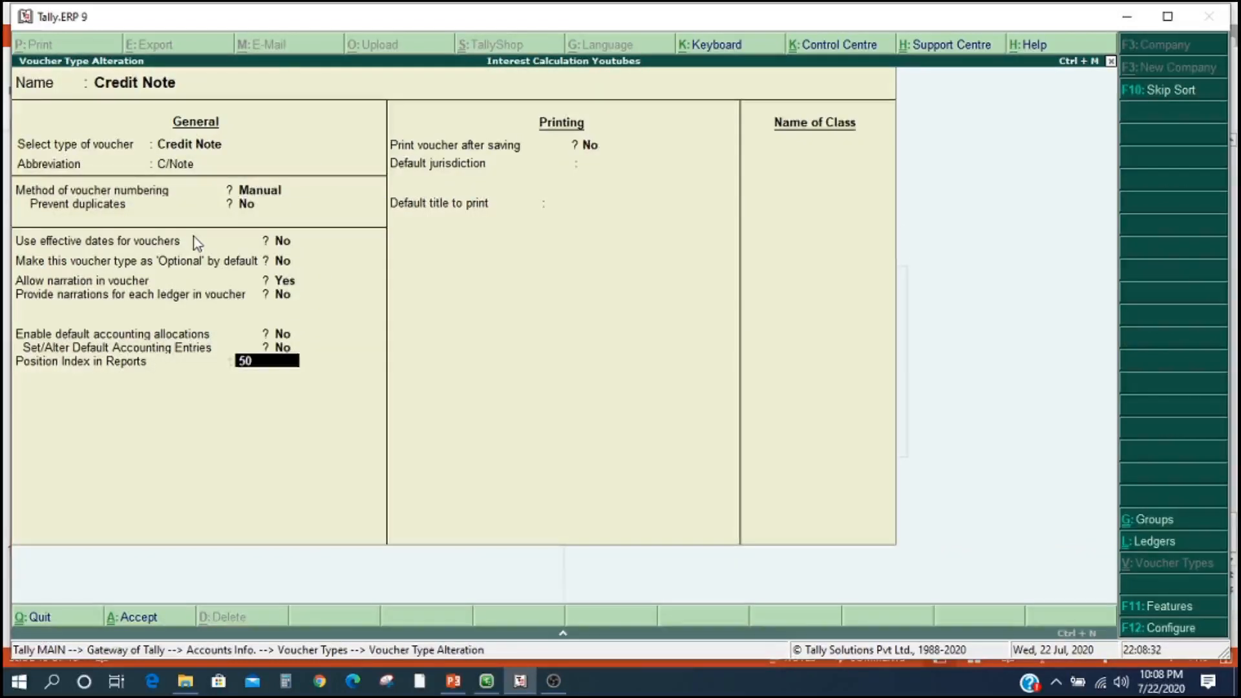
key("Return")
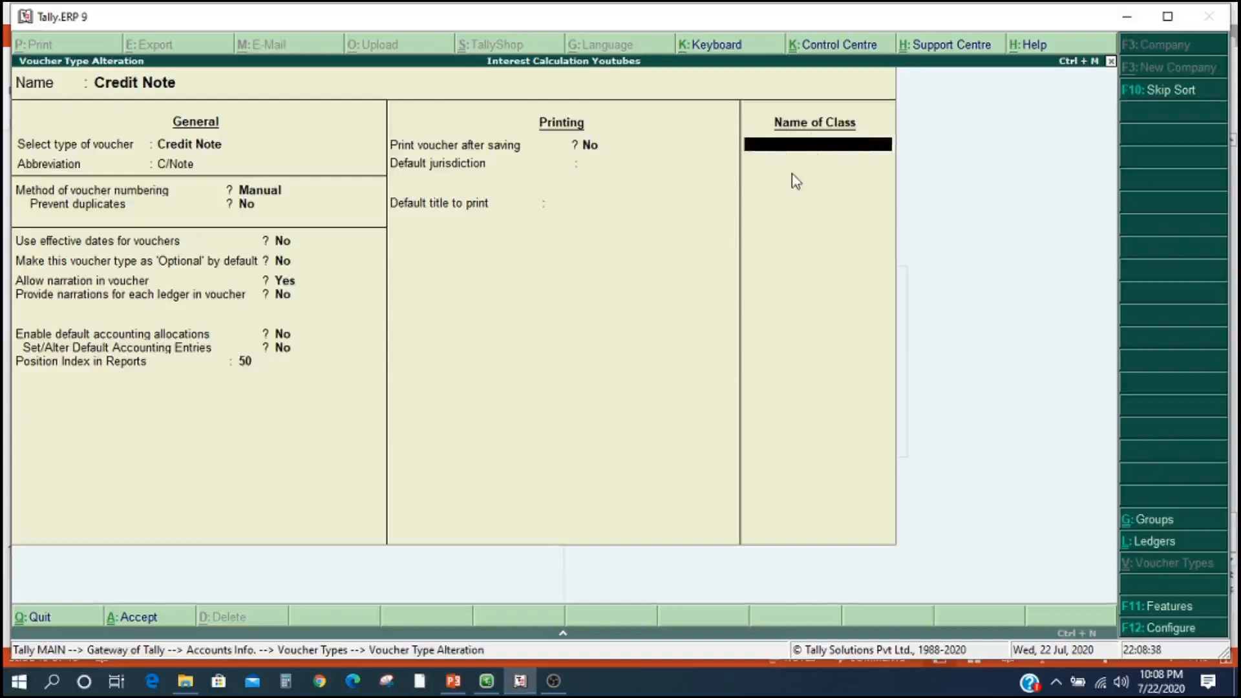
type("Interest Paid")
key("Return")
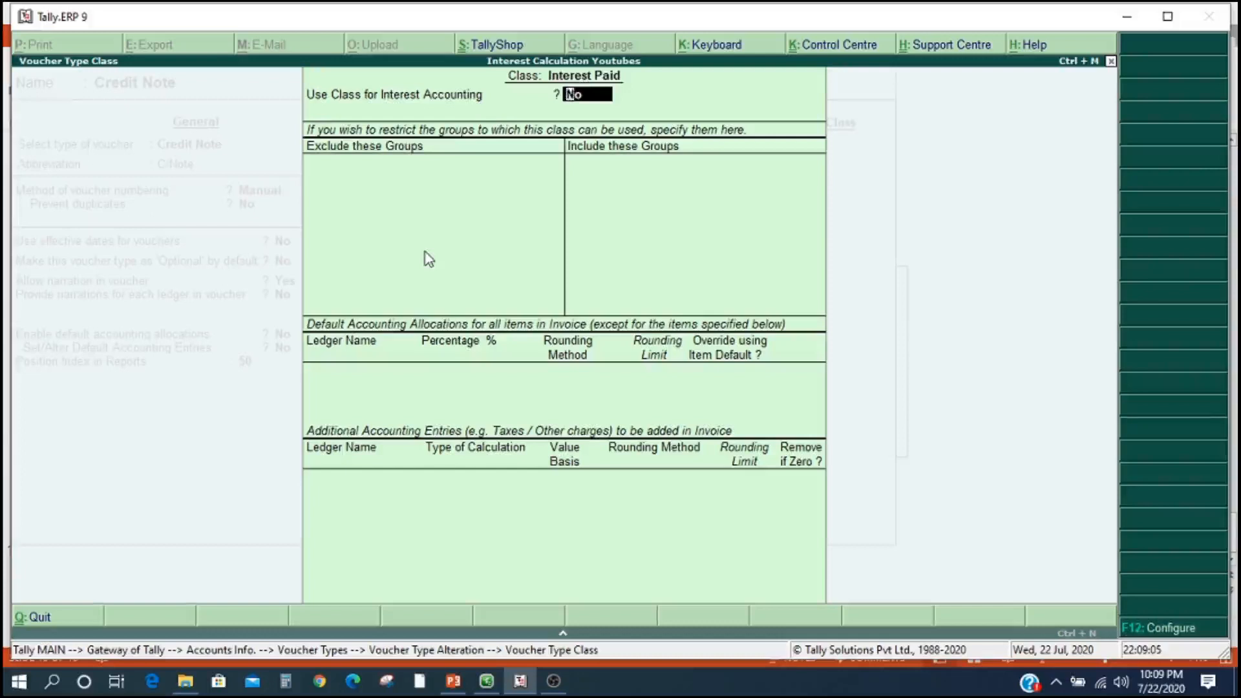
- Enable the Interest Paid class for interest accounting and save the Credit Note voucher type
type("y")
key("Return")
key("Return")
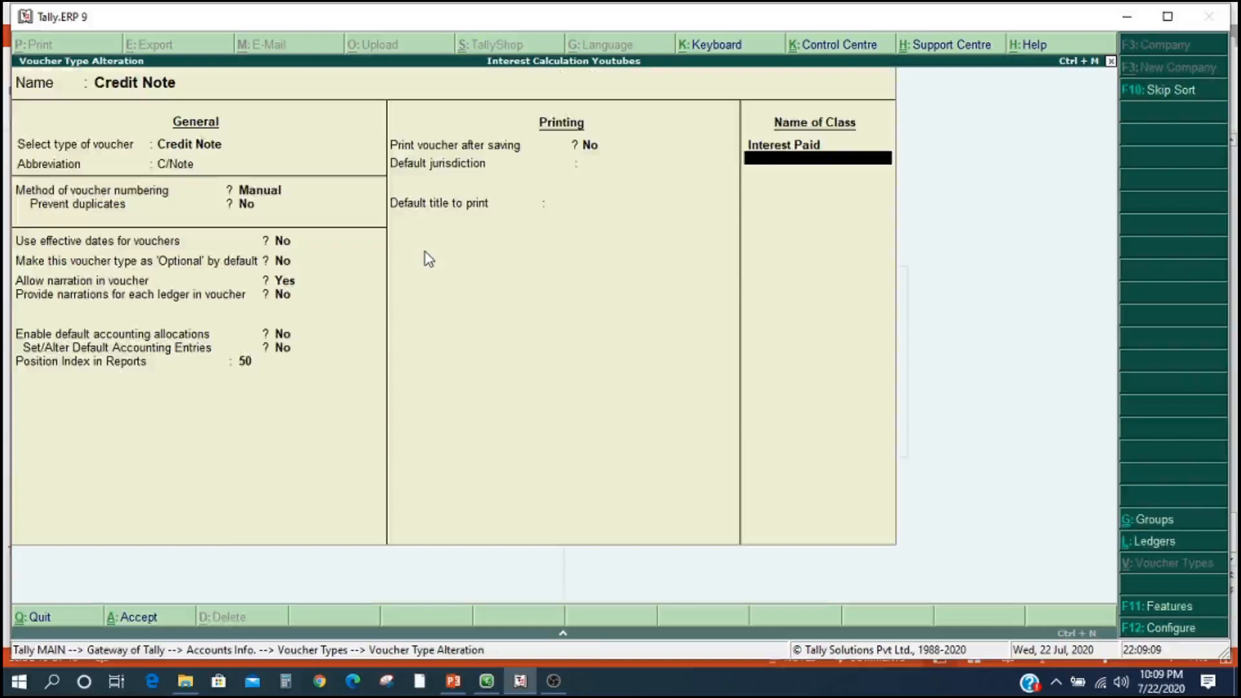
key("Return")
key("Return")
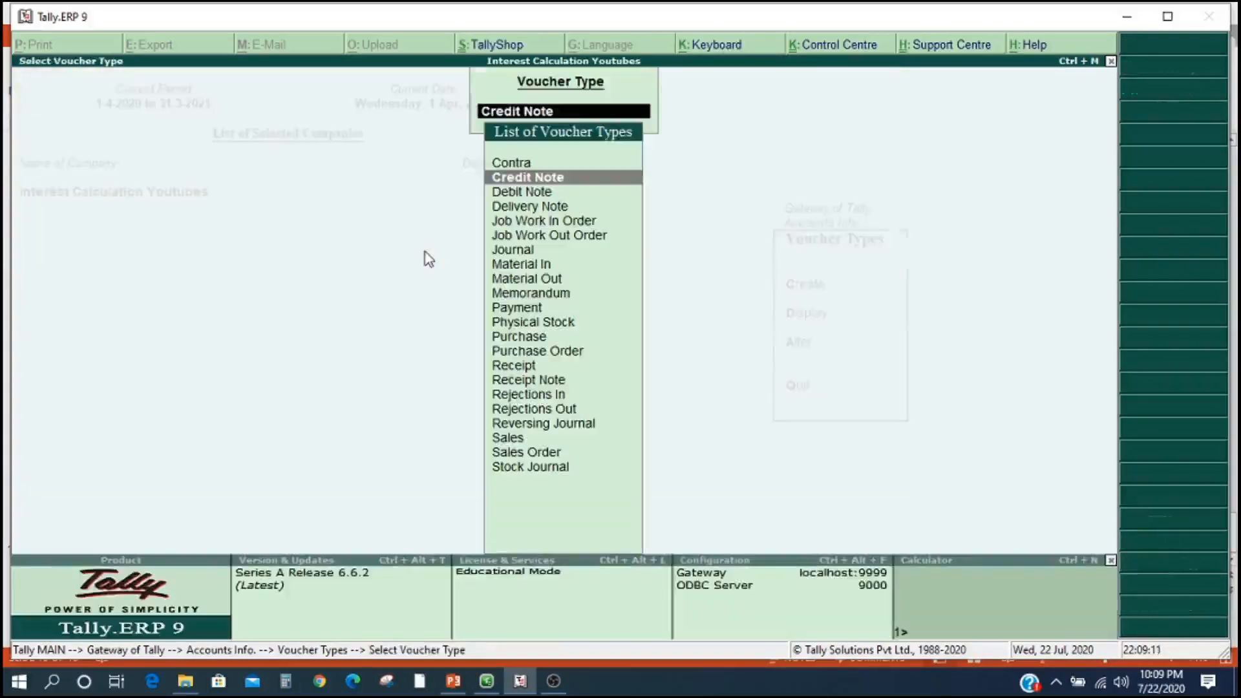
- Leave the voucher type settings and start a new Purchase voucher dated 1-Jun-2020
key("Escape")
key("Escape")
key("Escape")
key("Escape")
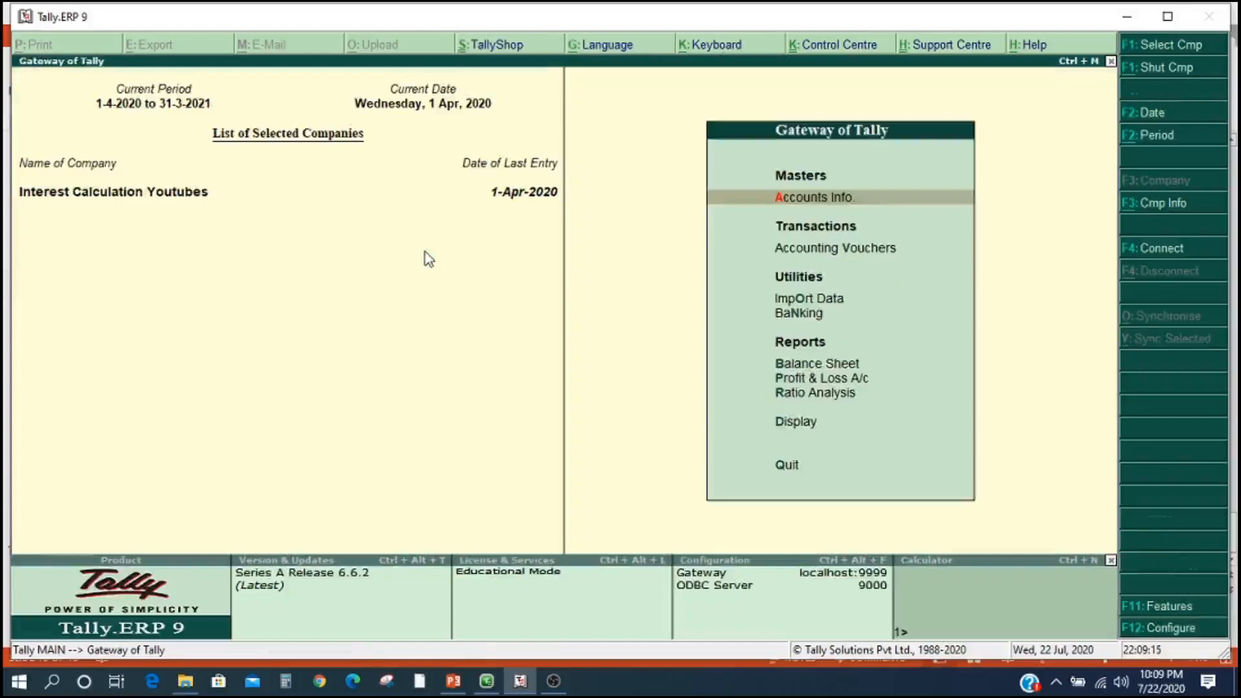
key("Down")
key("Return")
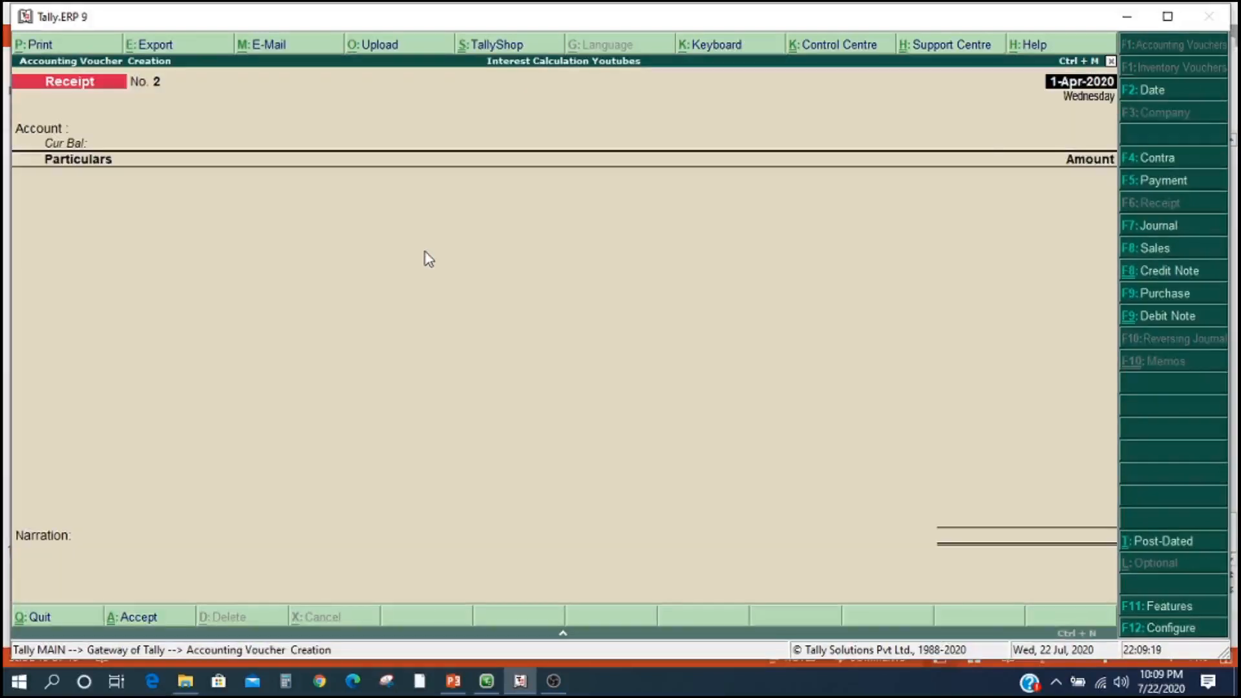
key("F9")
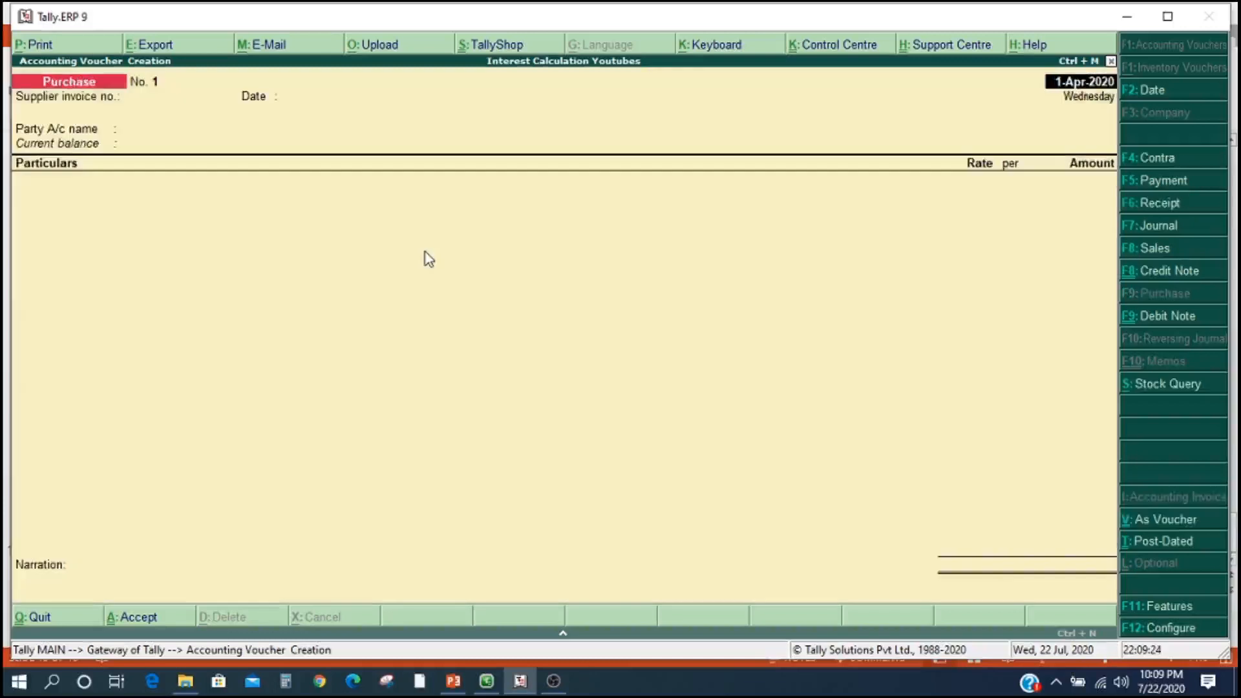
type("1.6")
key("Return")
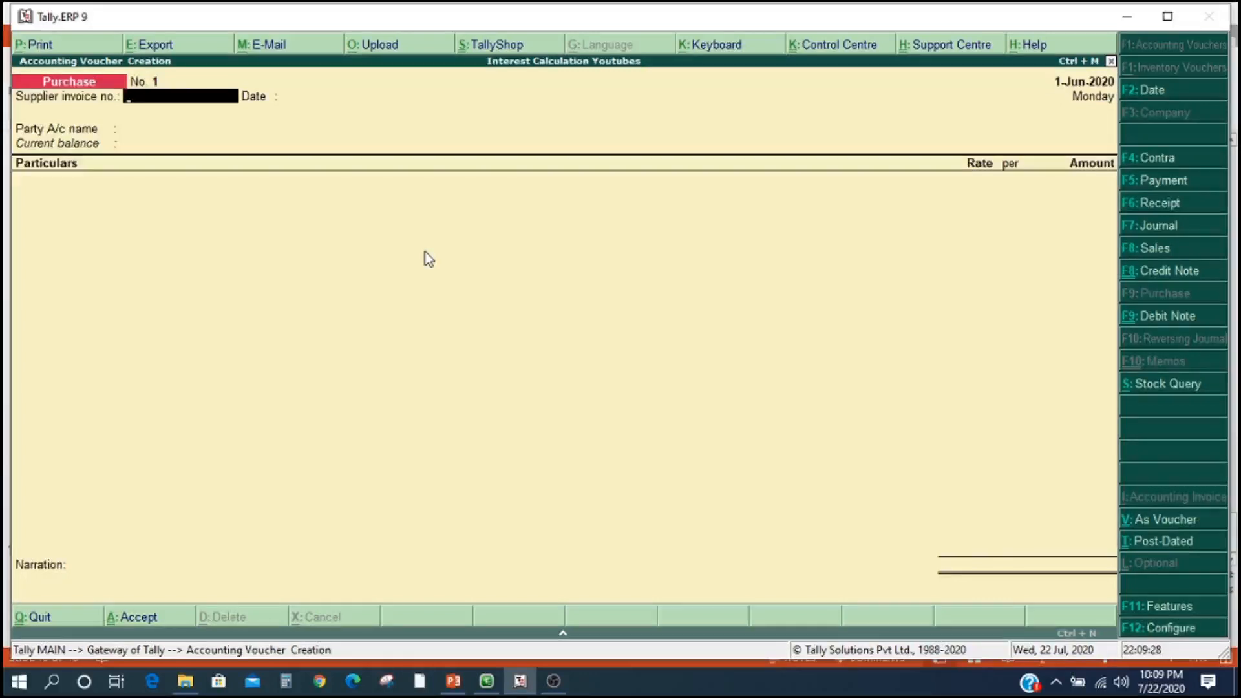
- Enter supplier invoice number 12345, keep the invoice date, and choose Supplier as the party account without adding party details
type("12345")
key("Return")
key("Return")
key("Down")
key("Down")
key("Down")
key("Return")
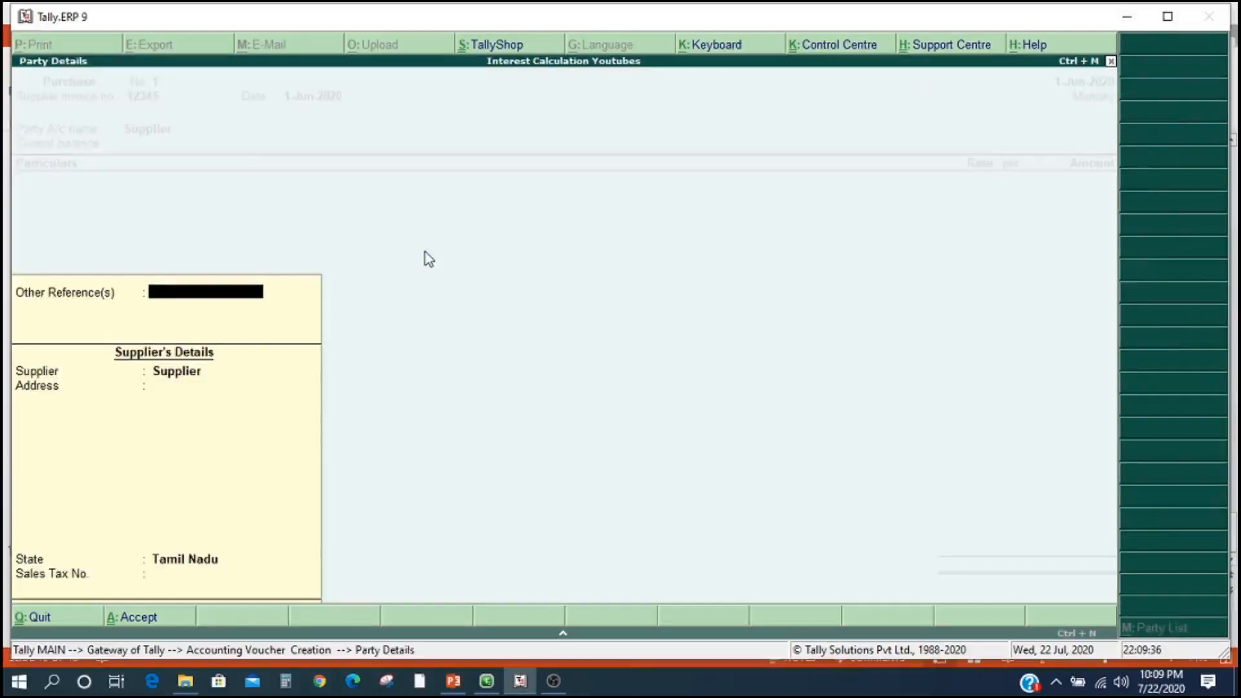
key("Return")
- Add the Purchase ledger to the voucher with an amount of 1,00,000
key("Down")
key("Down")
key("Down")
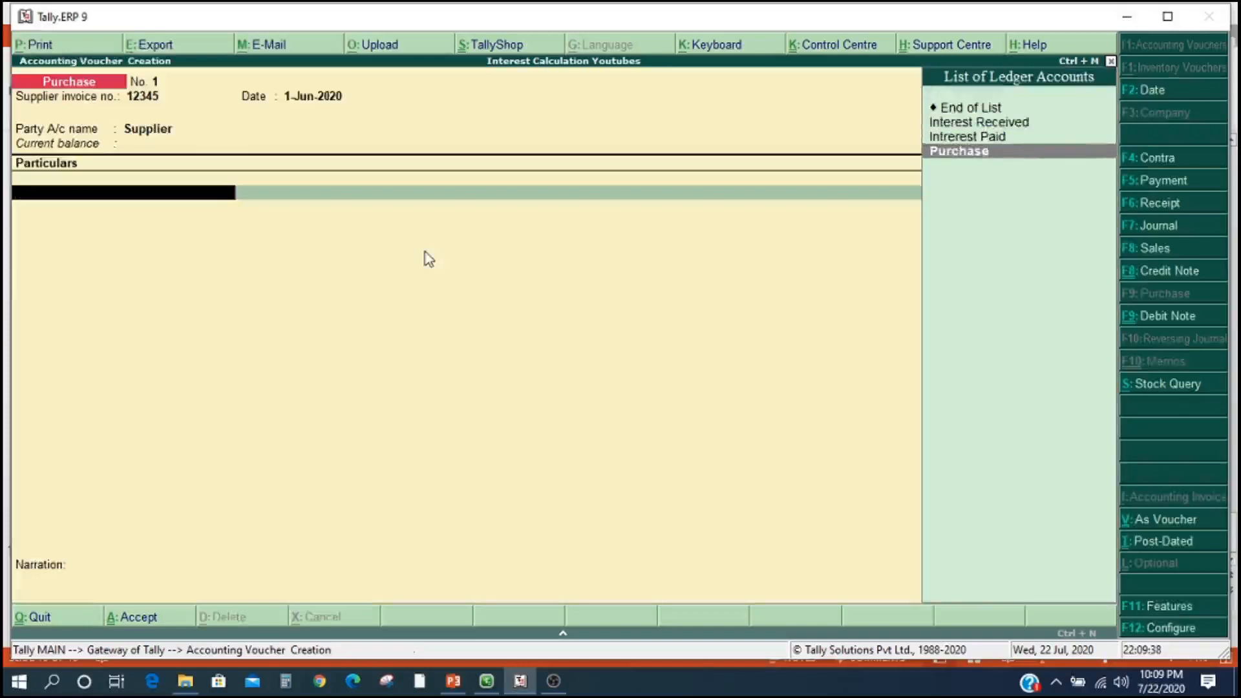
key("Return")
type("100000")
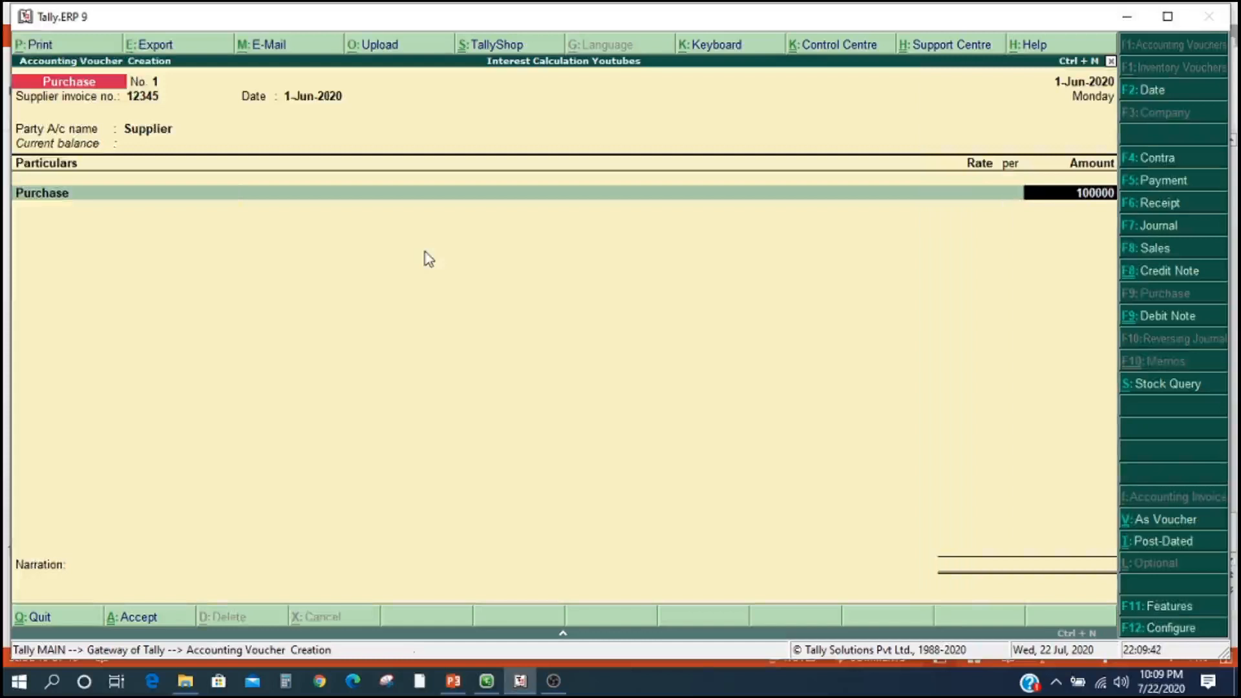
key("Return")
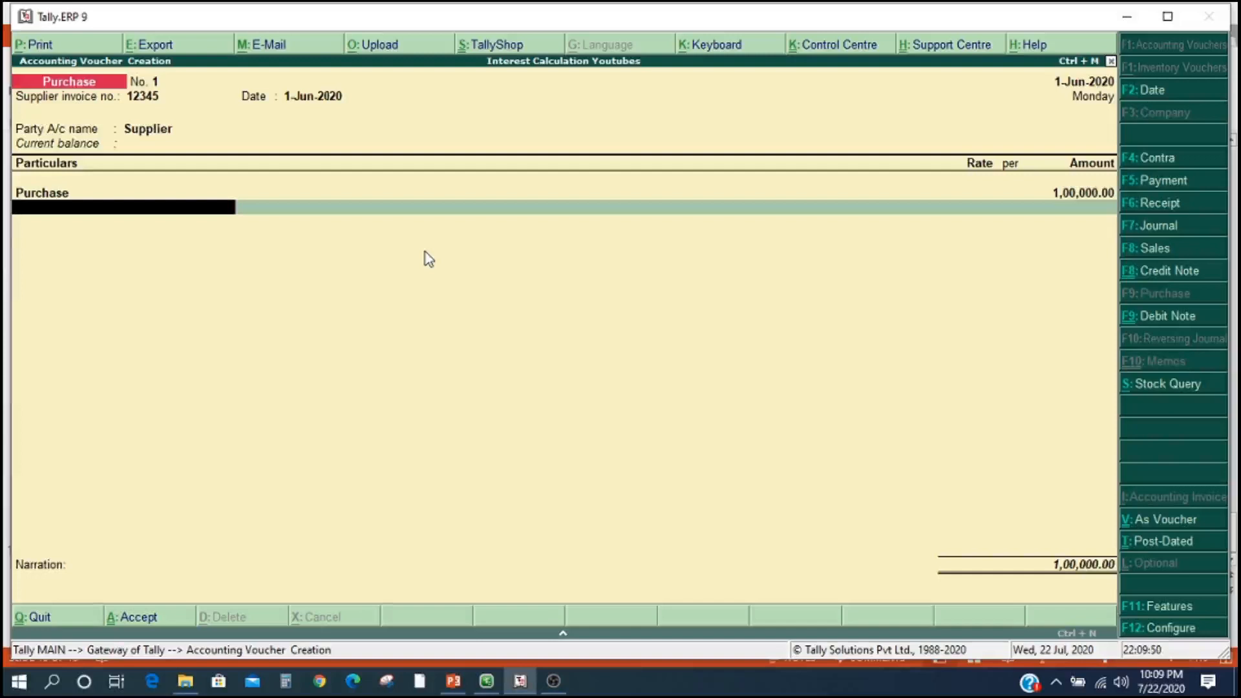
- Record the full amount as New Ref 12345 in the Supplier's bill-wise details, with due date 2-Jul-2020
key("Return")
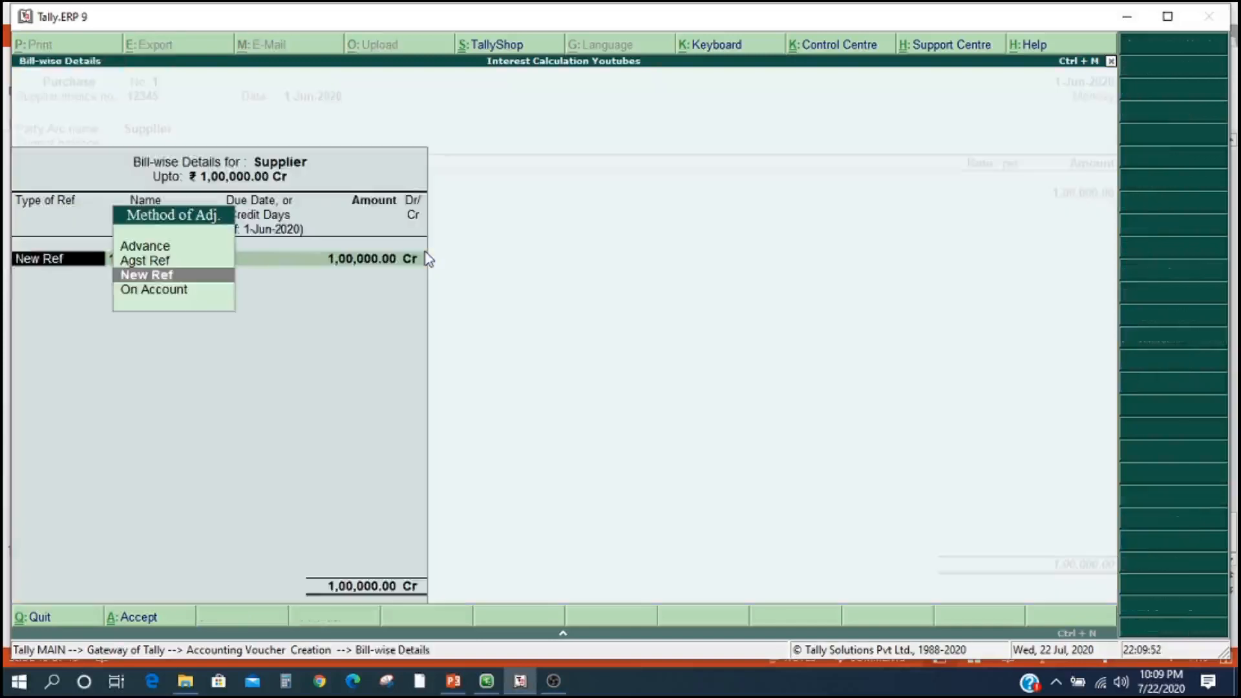
key("Return")
key("Return")
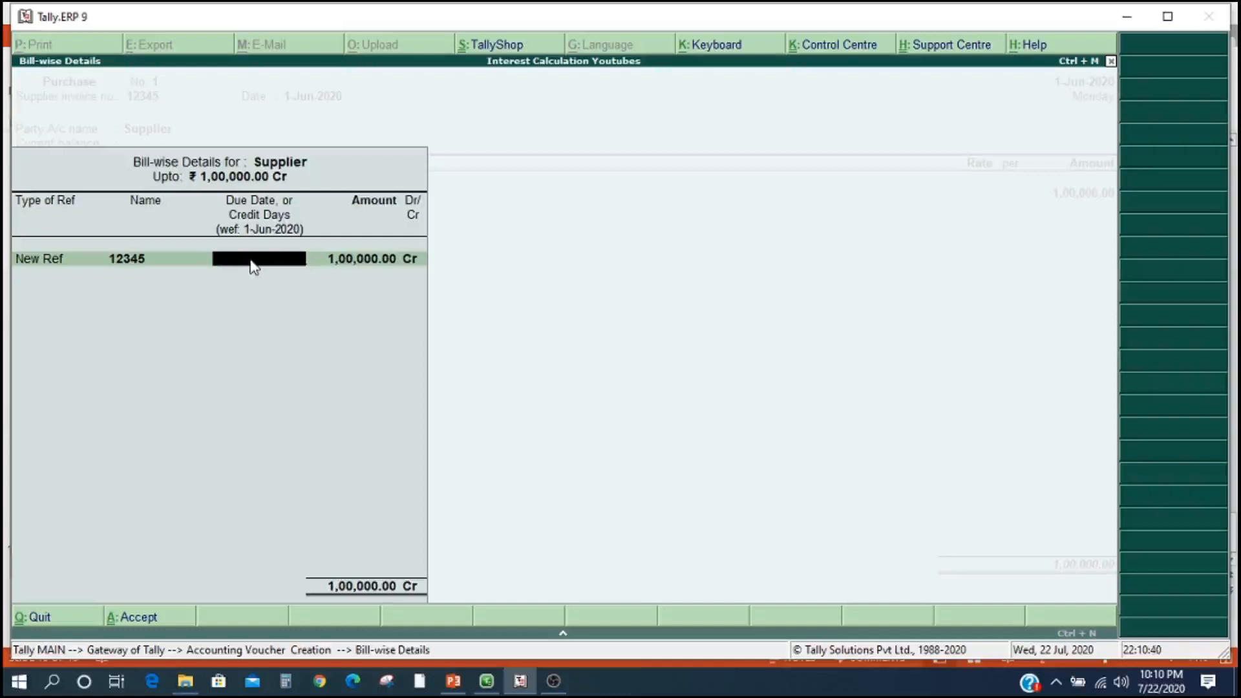
type("2.")
type("7")
key("Return")
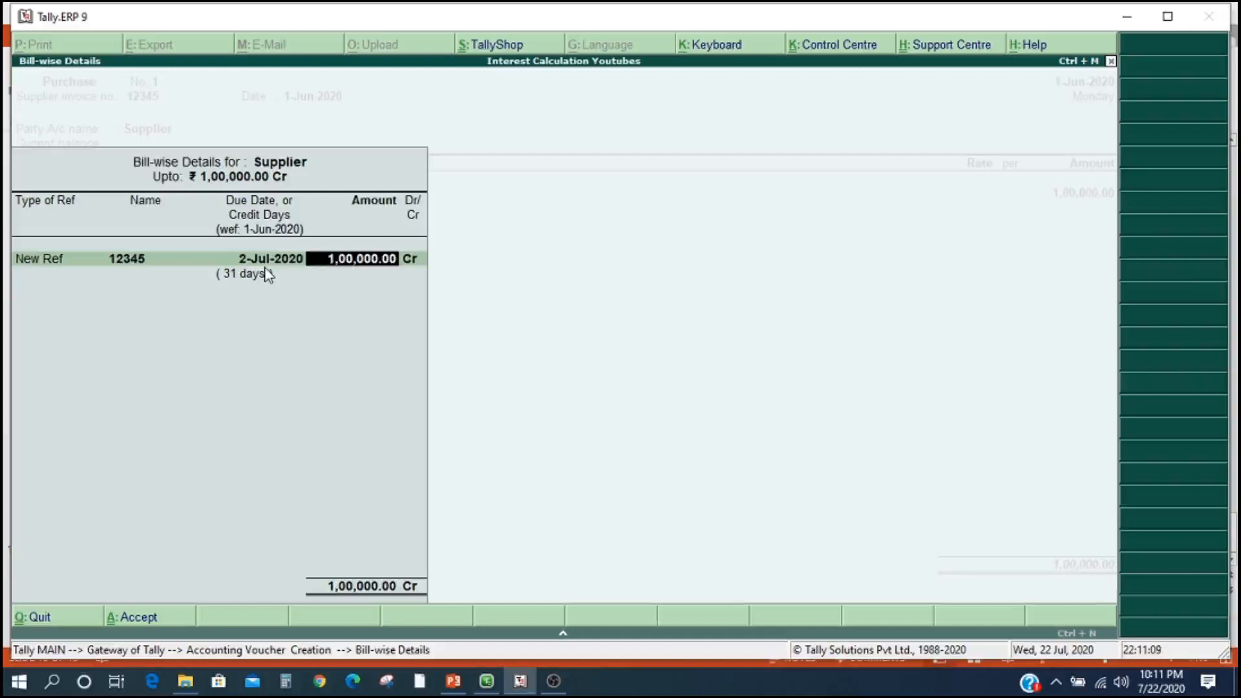
key("Return")
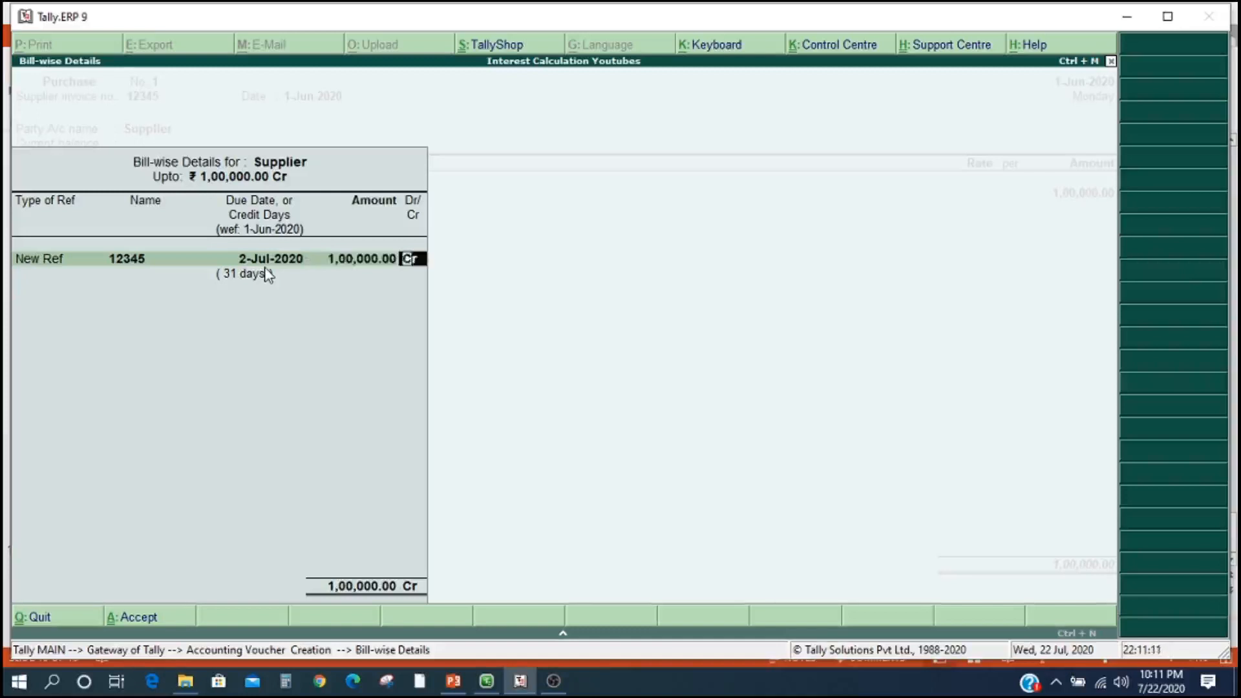
key("Return")
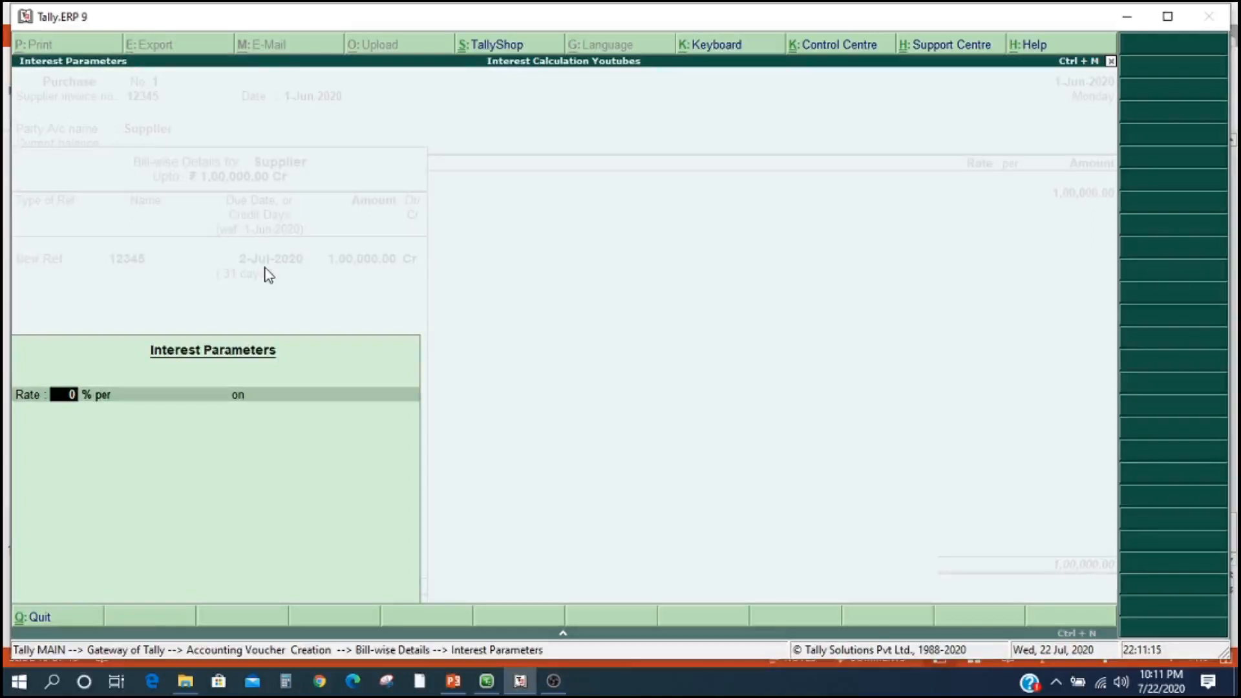
- Set the bill's interest to 2% per 365-Day Year on All Balances, with applicability Always
type("2")
key("Return")
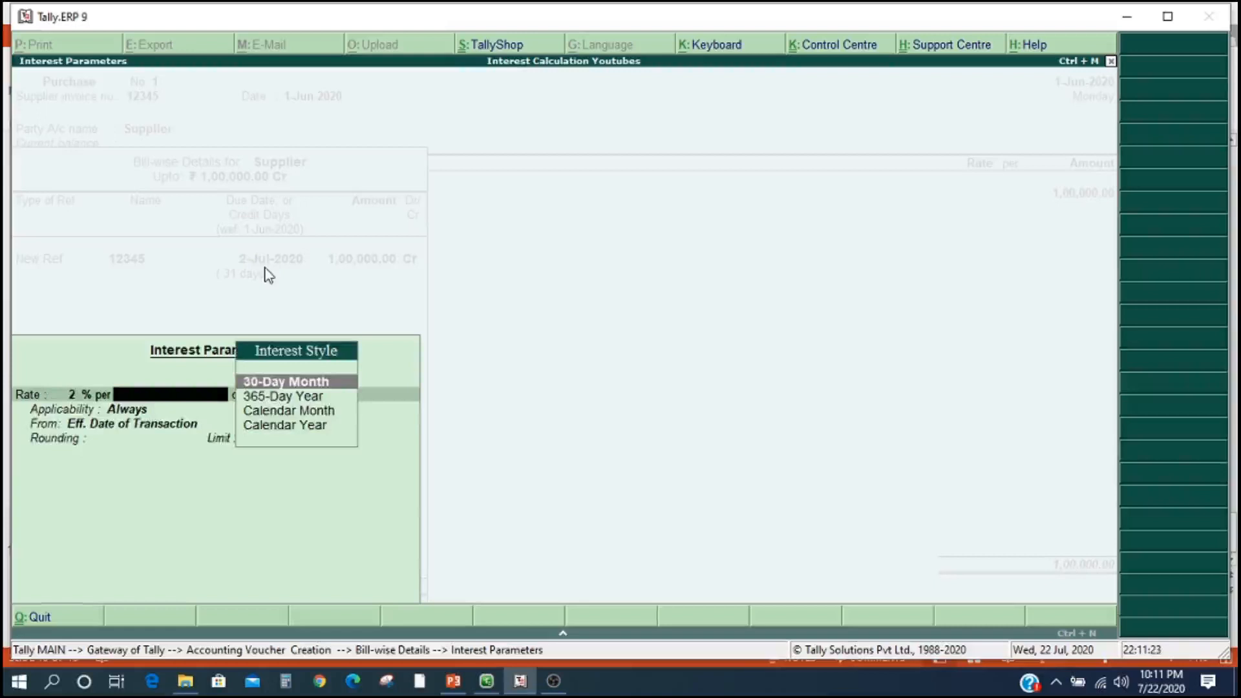
key("Down")
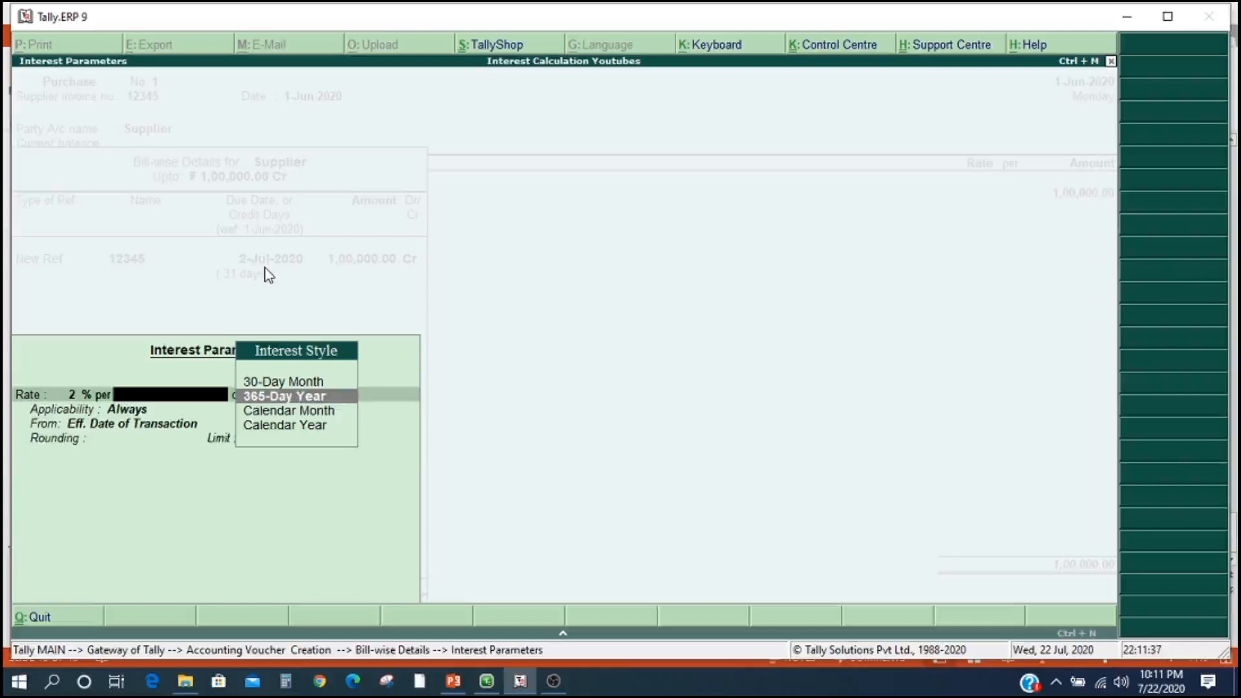
key("Return")
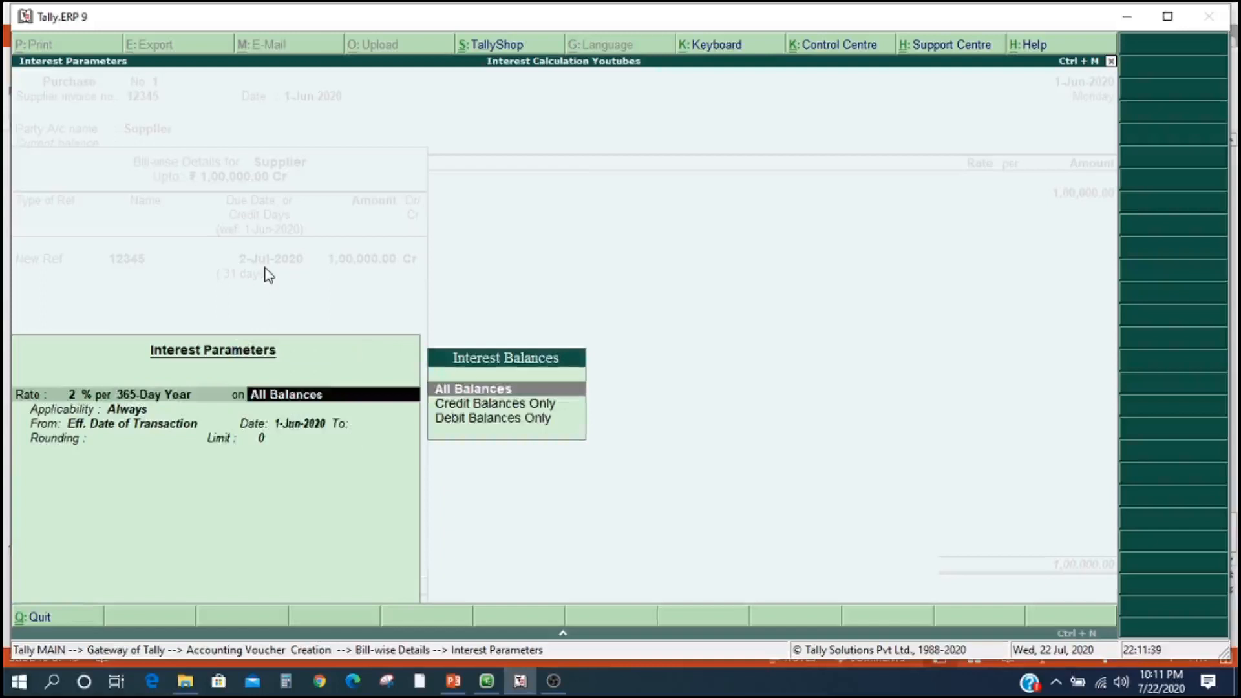
key("Return")
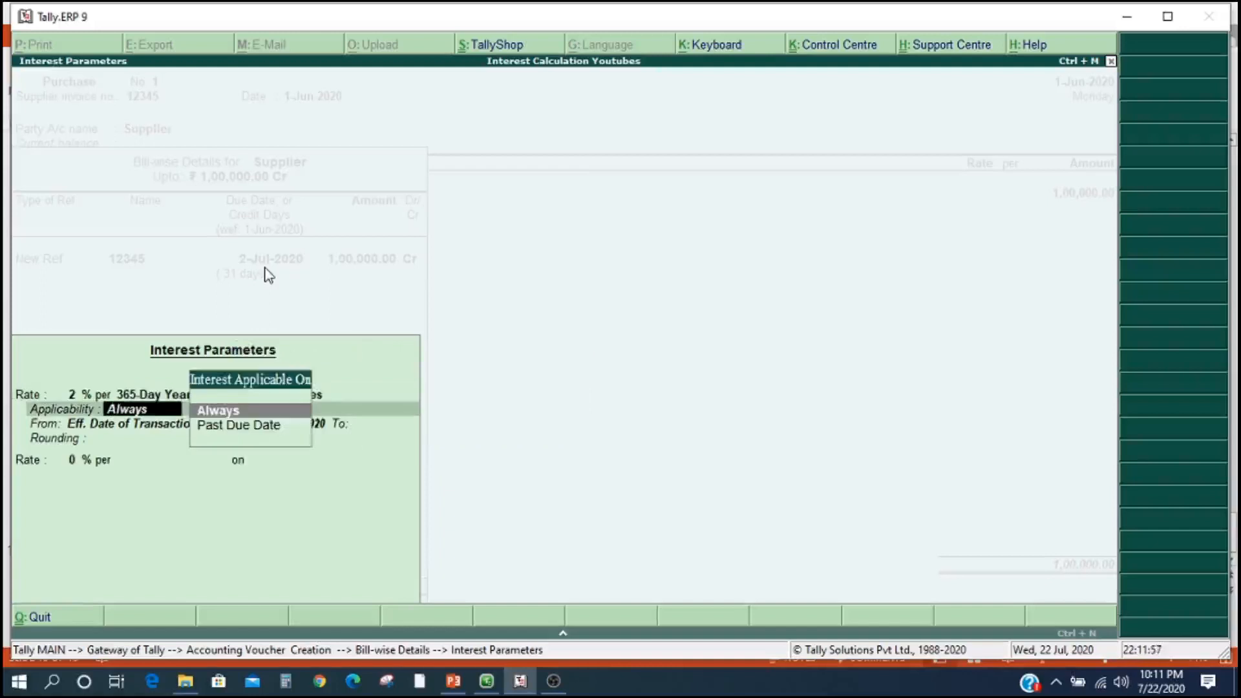
key("Return")
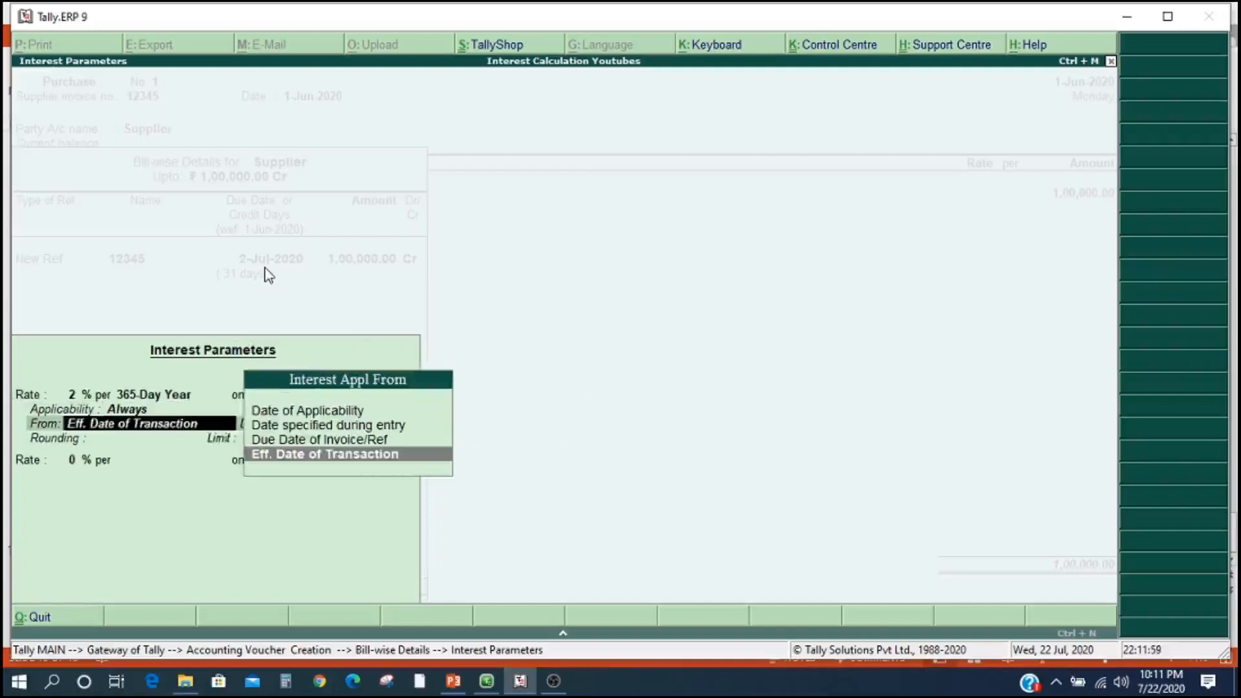
- Make the interest apply from a date specified during entry, and set that date to 2-Jul-2020
key("Up")
key("Up")
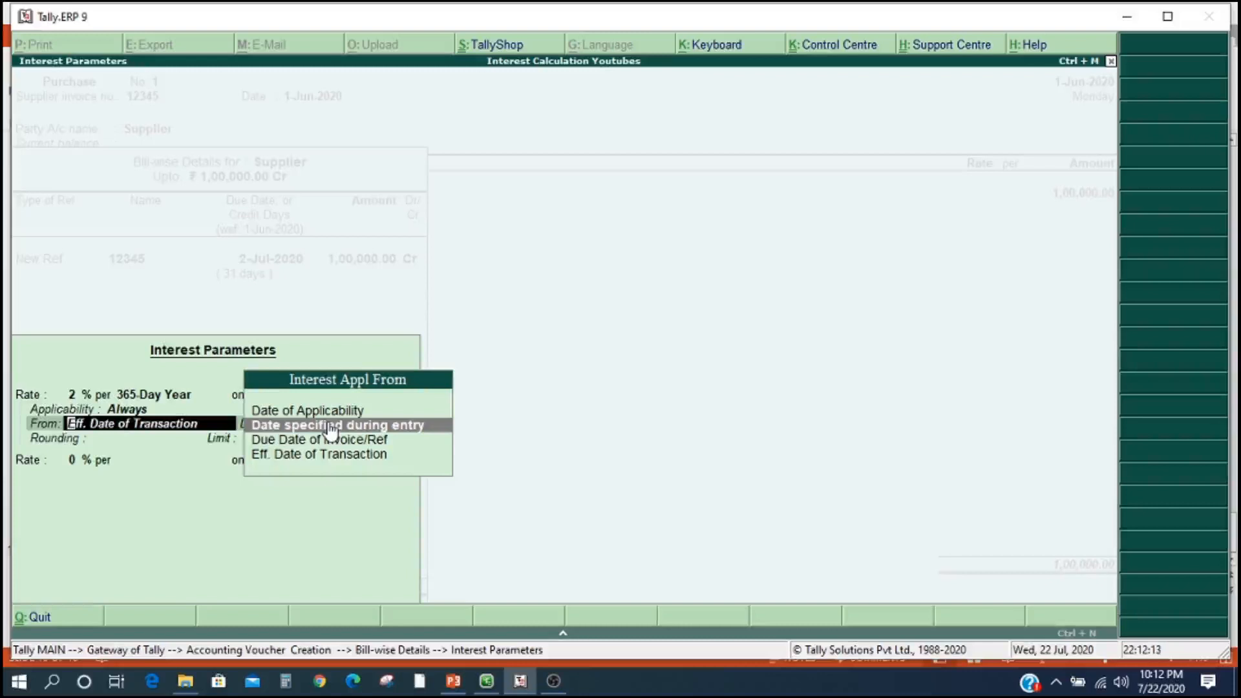
left_click(358, 426)
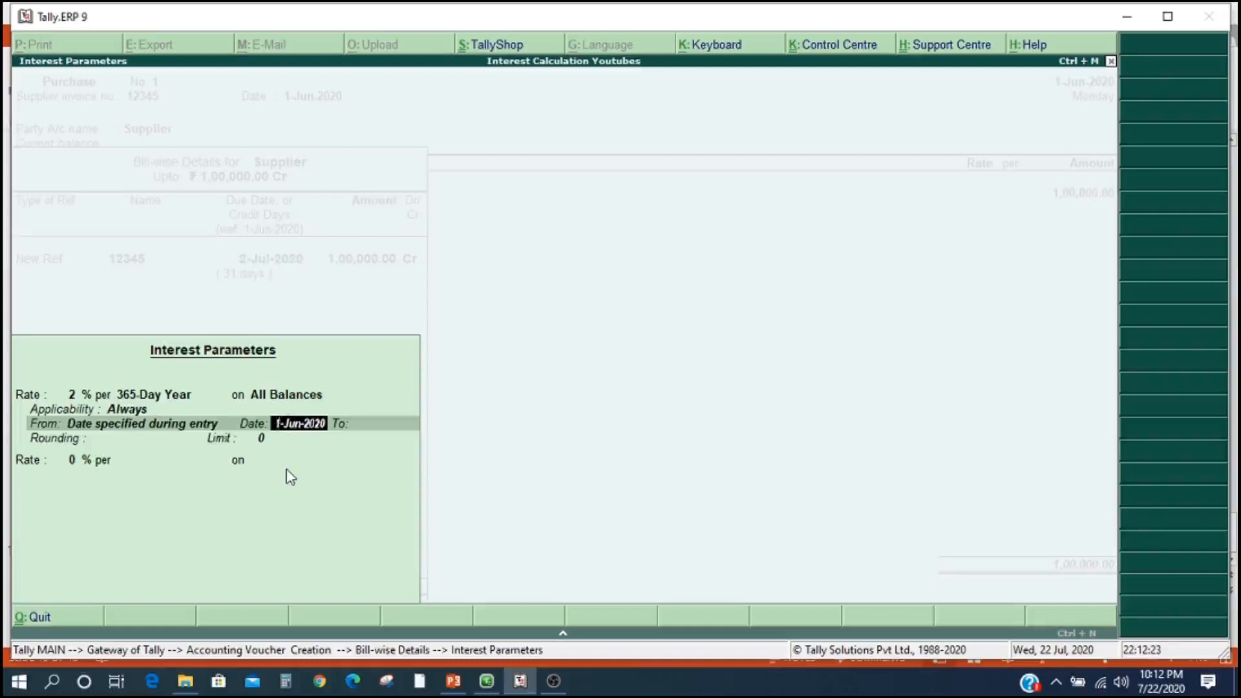
type("2.7")
key("Return")
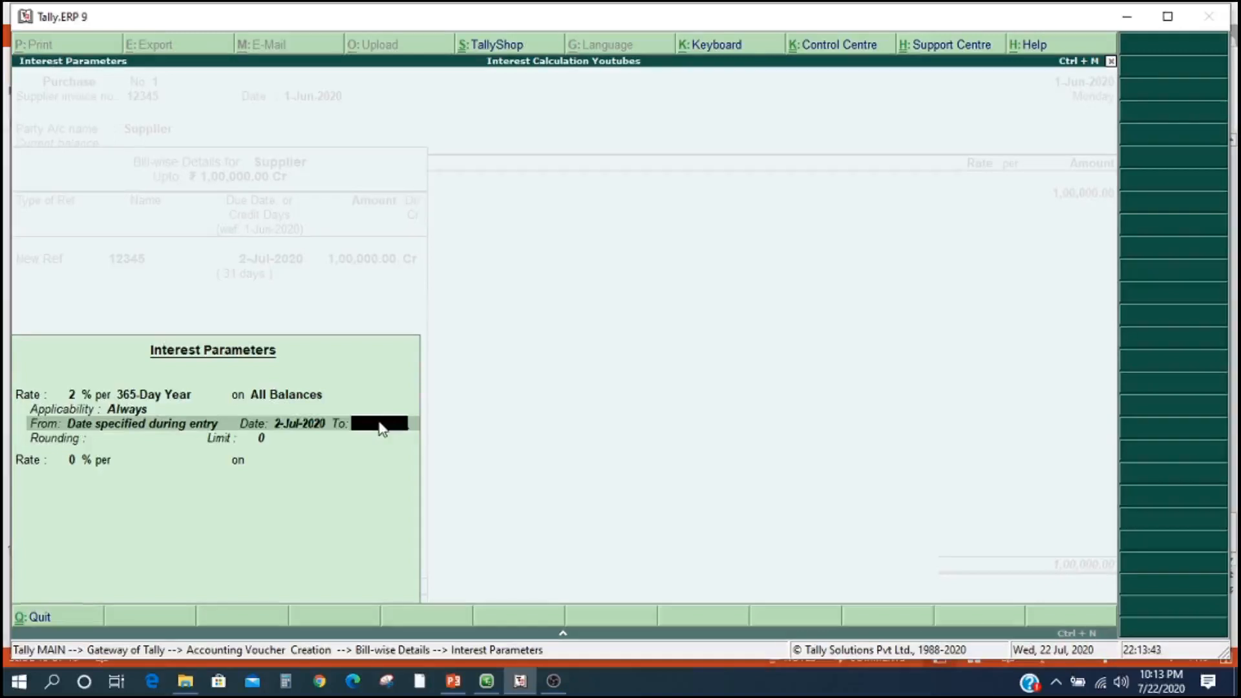
- Leave the interest end date, rounding and narration unfilled, and save the purchase voucher
key("Return")
key("Return")
key("Return")
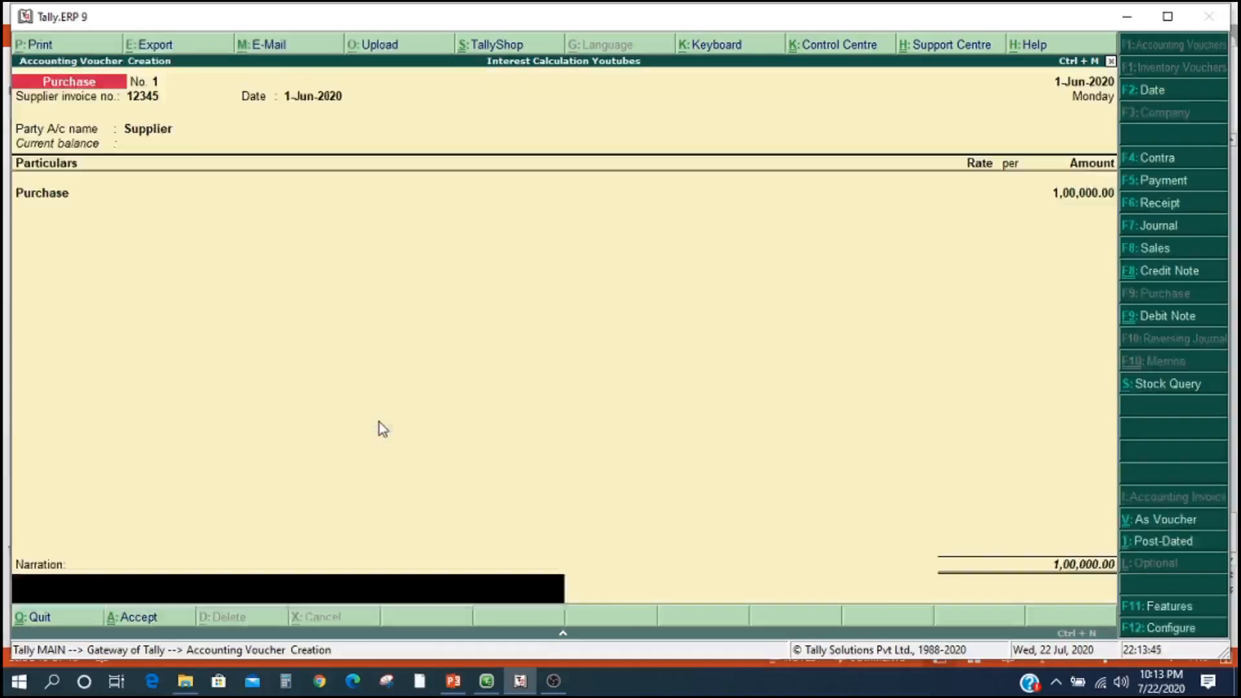
key("Return")
key("Return")
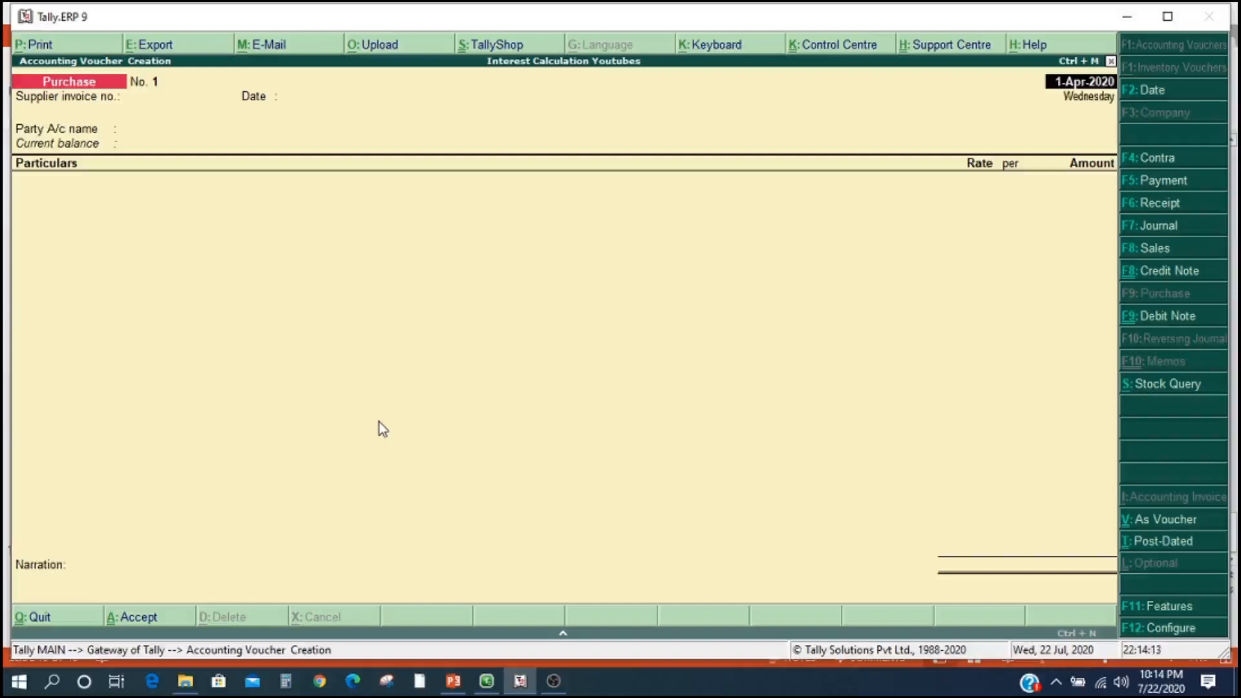
- Leave voucher entry and open the Interest Payable report from the interest calculation statements
key("Escape")
key("y")
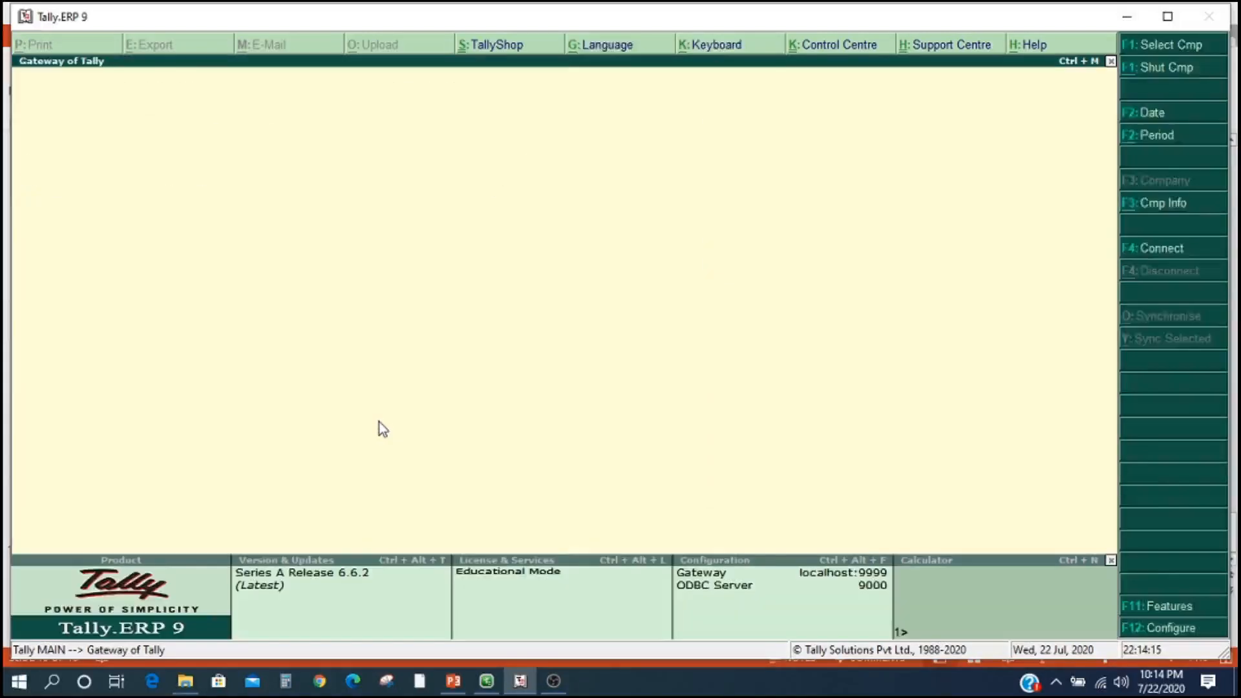
key("Down")
key("Down")
key("Down")
key("Down")
key("Down")
key("Down")
key("Down")
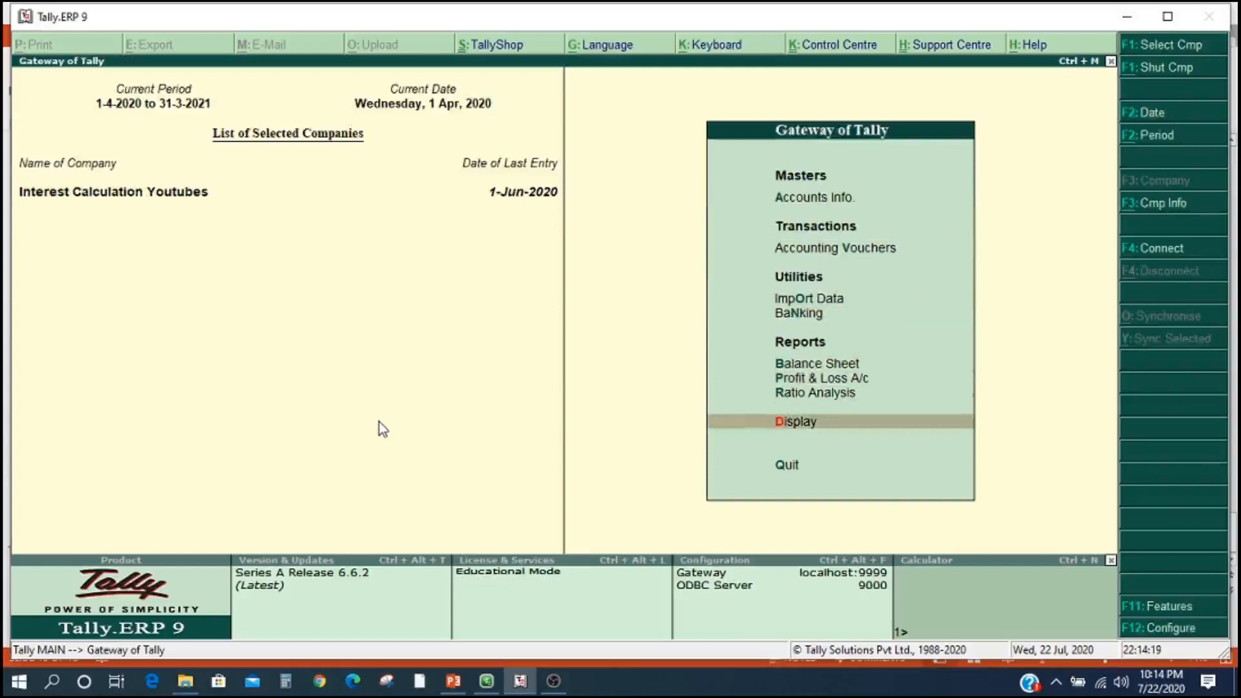
key("Return")
key("Down")
key("Down")
key("Down")
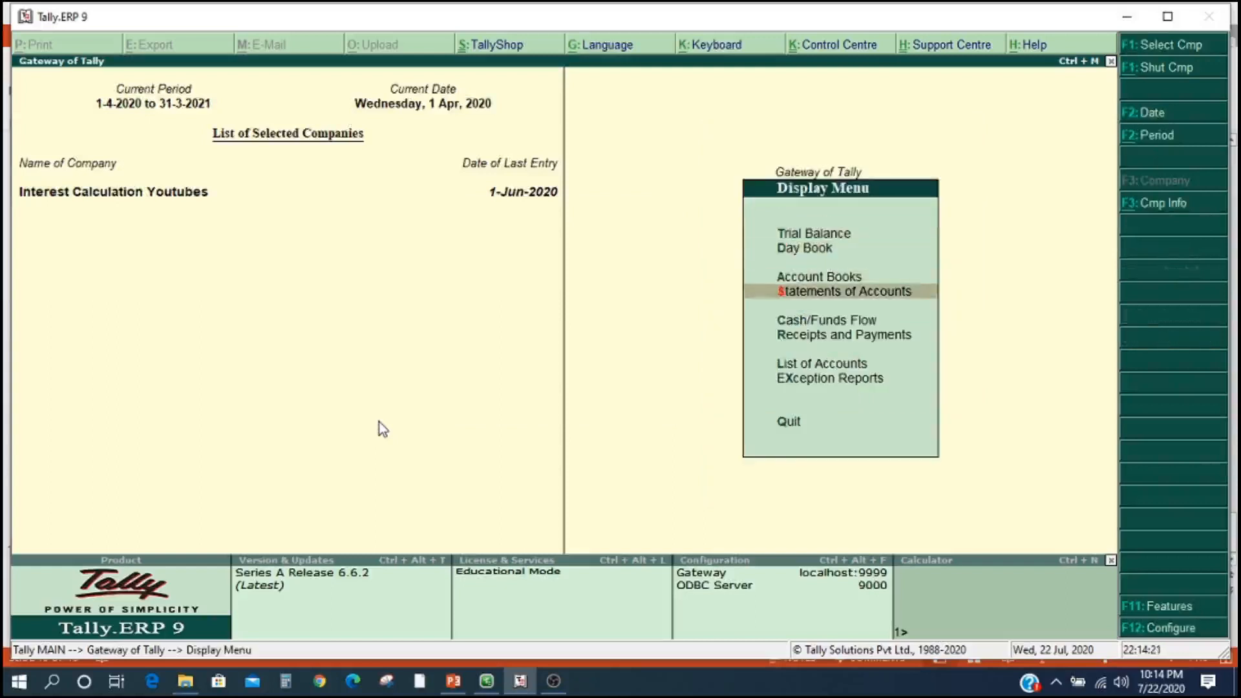
key("Return")
key("Down")
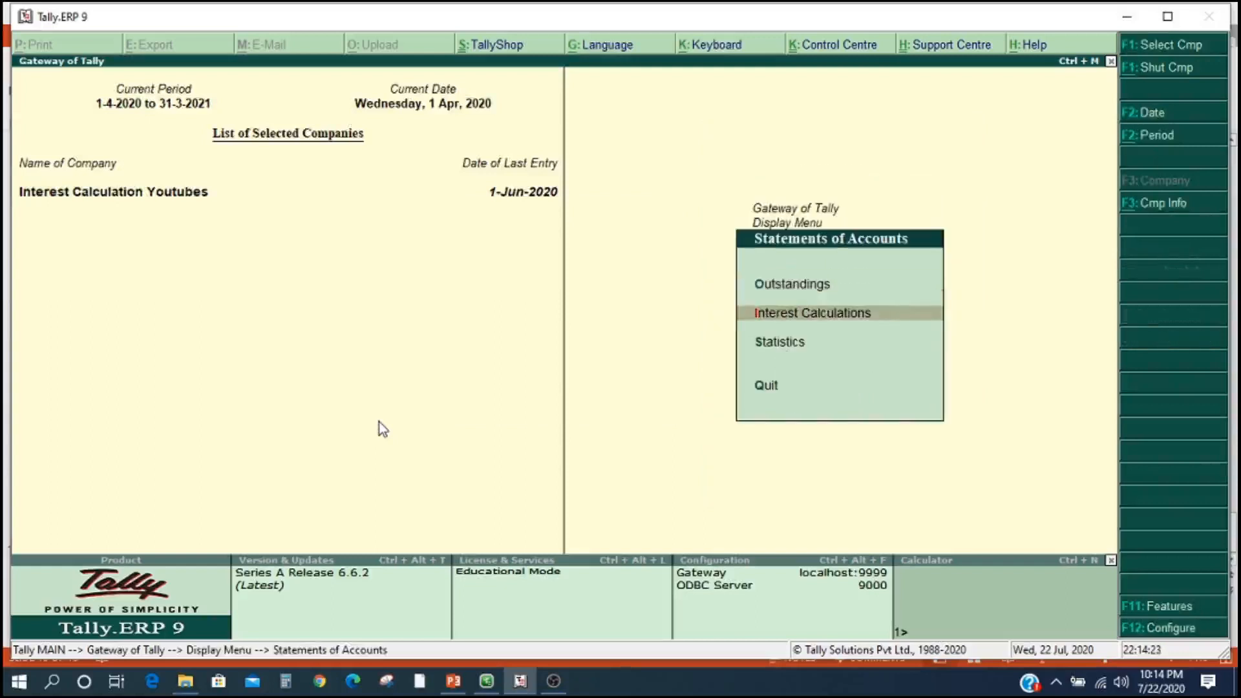
key("Return")
key("Down")
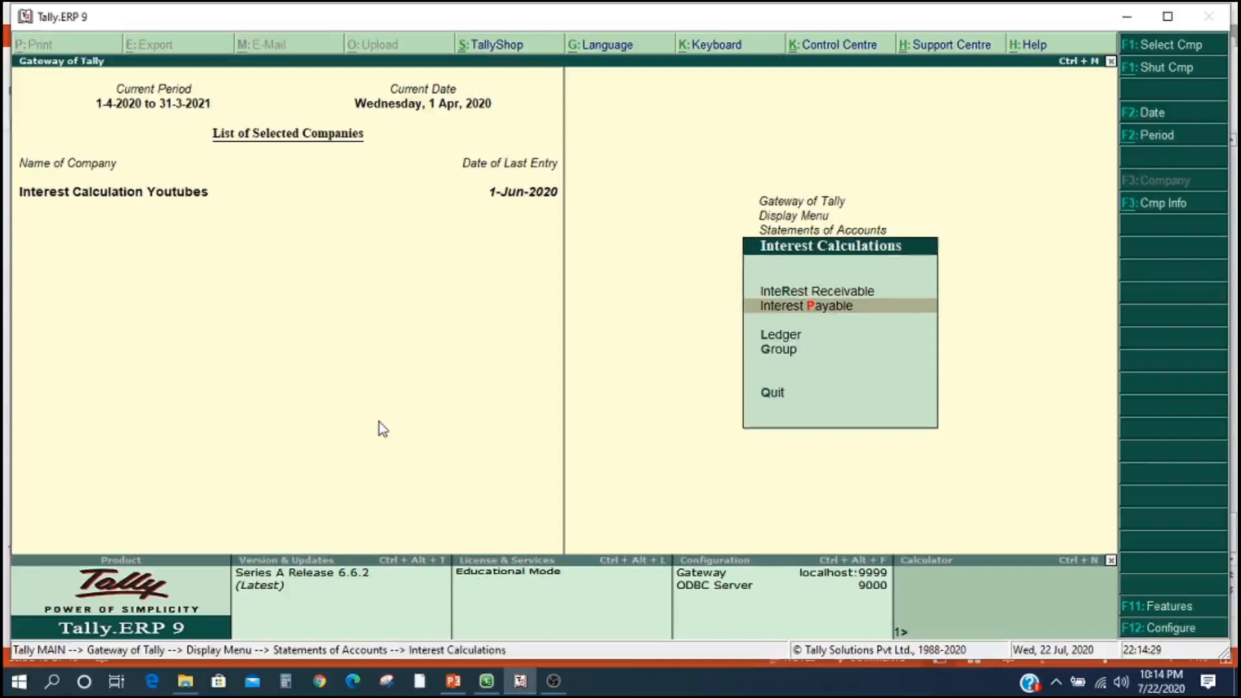
key("Return")
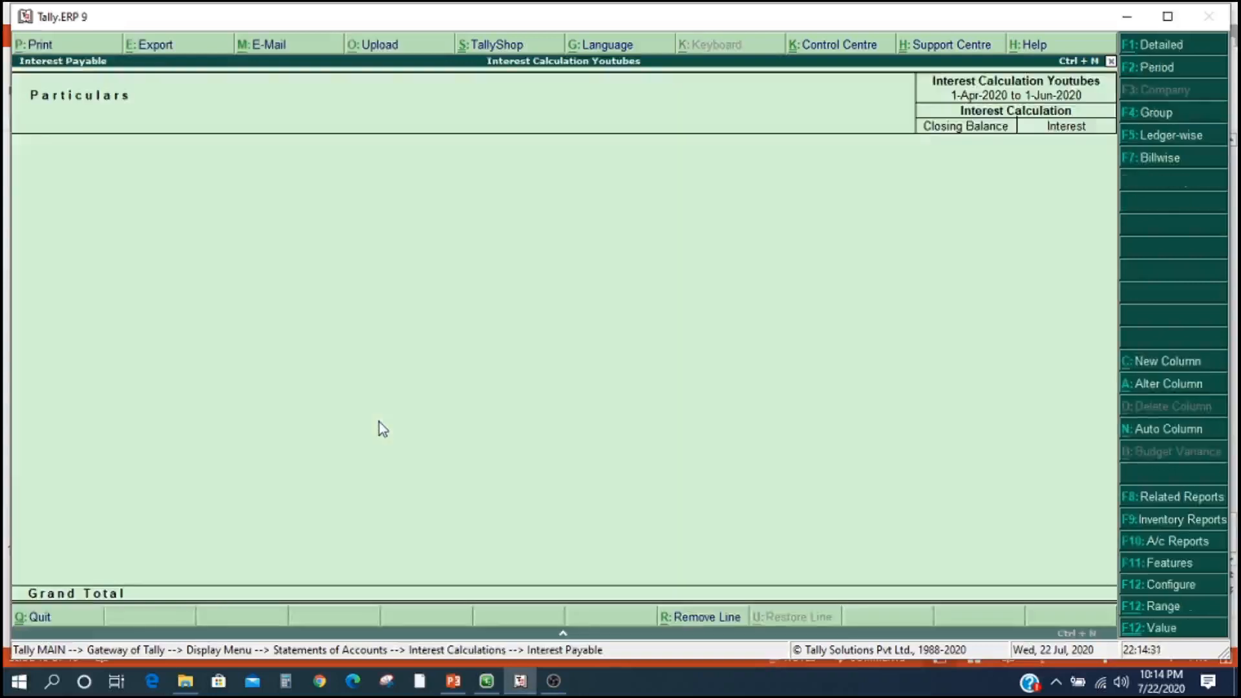
- Set the Interest Payable report's period from 1-4-2020 to 31-3-2021
key("F2")
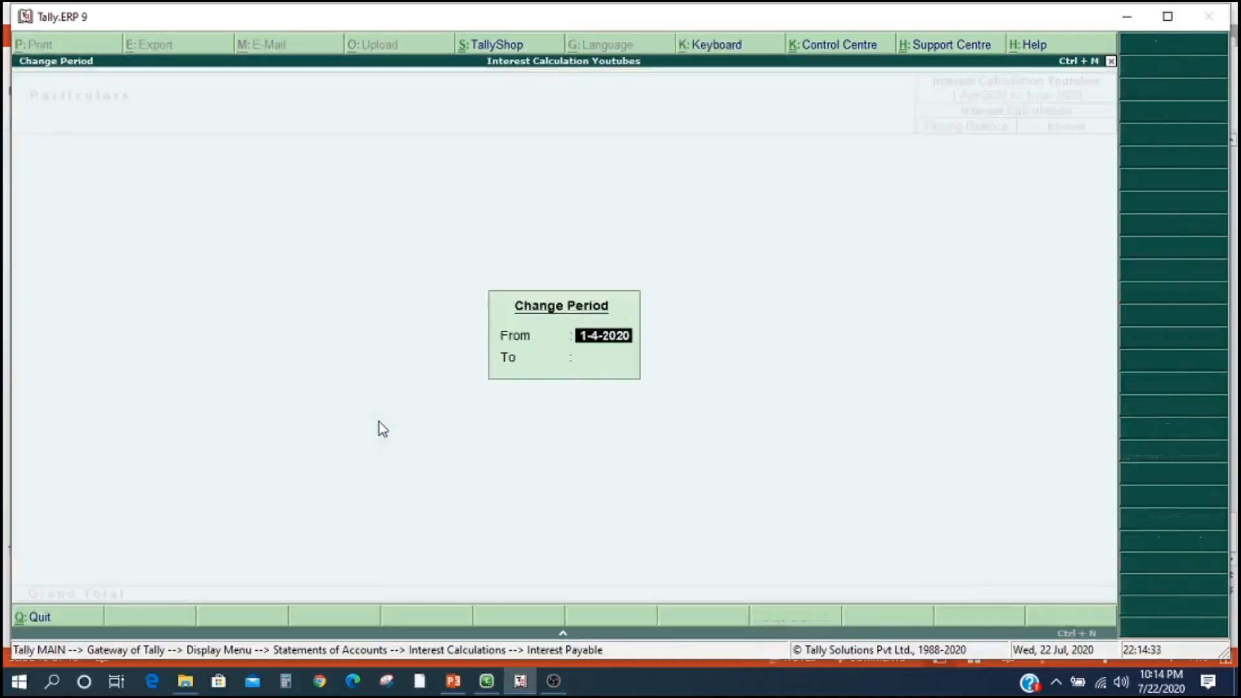
key("Return")
type("31.3")
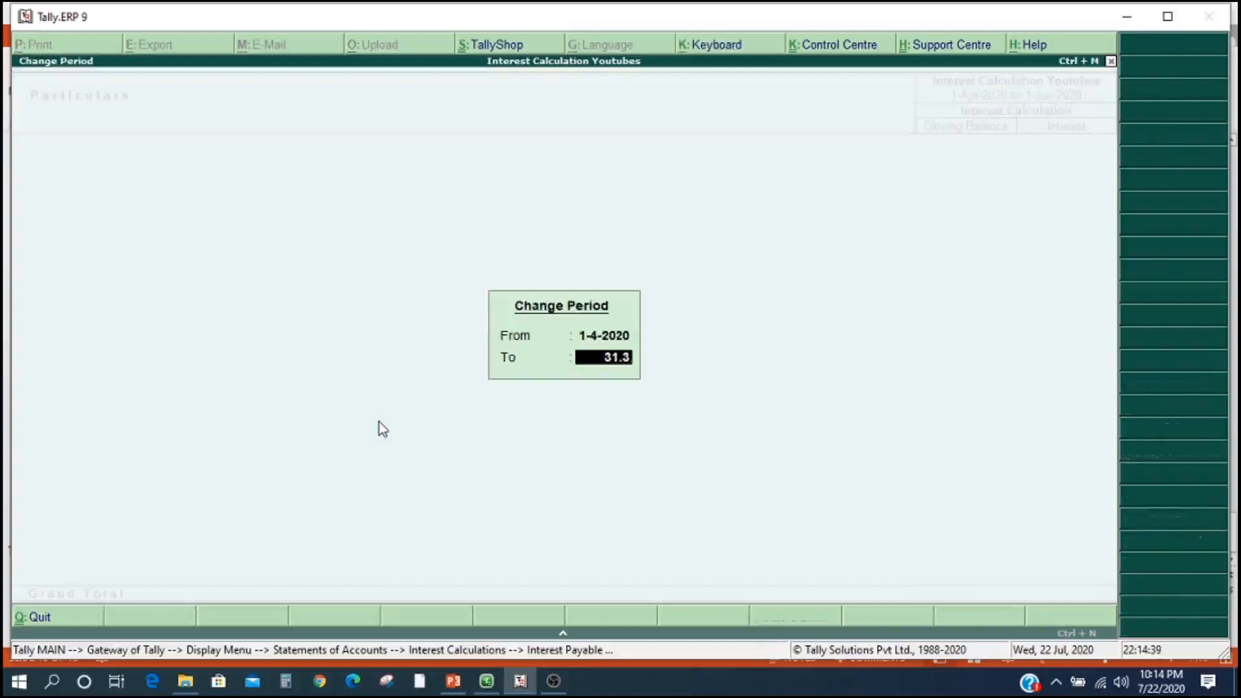
key("Return")
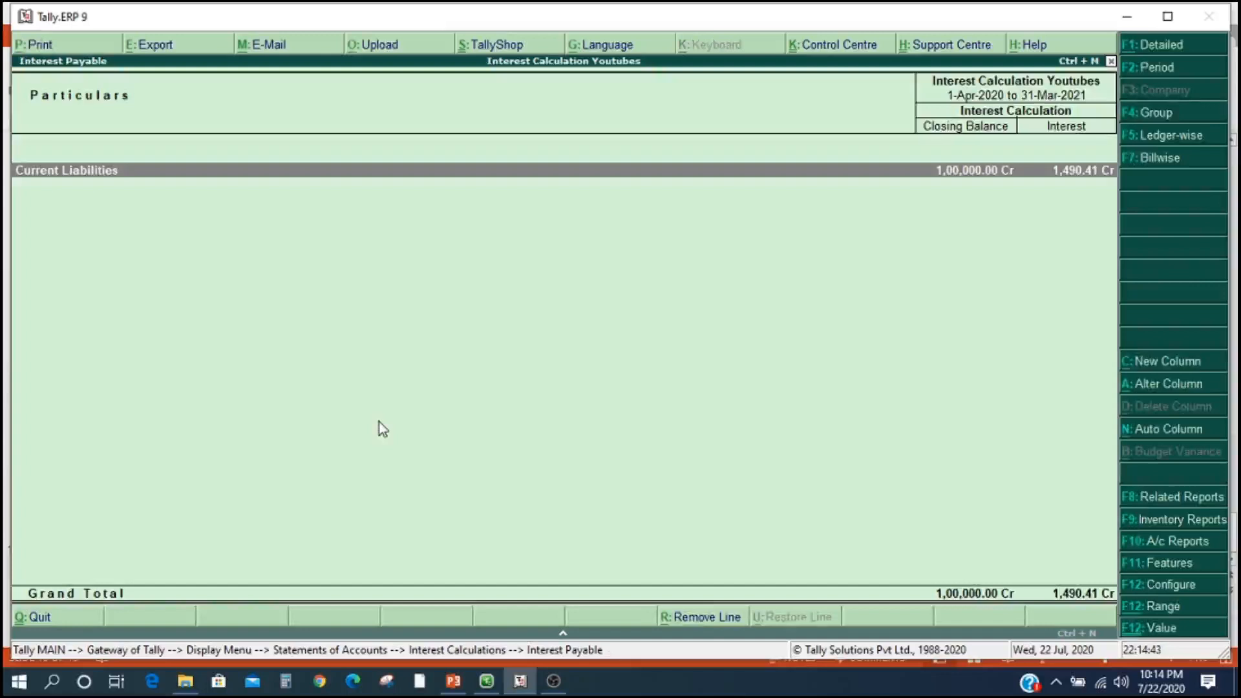
- Drill down through Current Liabilities and Sundry Creditors to the Supplier ledger's interest, and expand the bill's calculation details
key("Return")
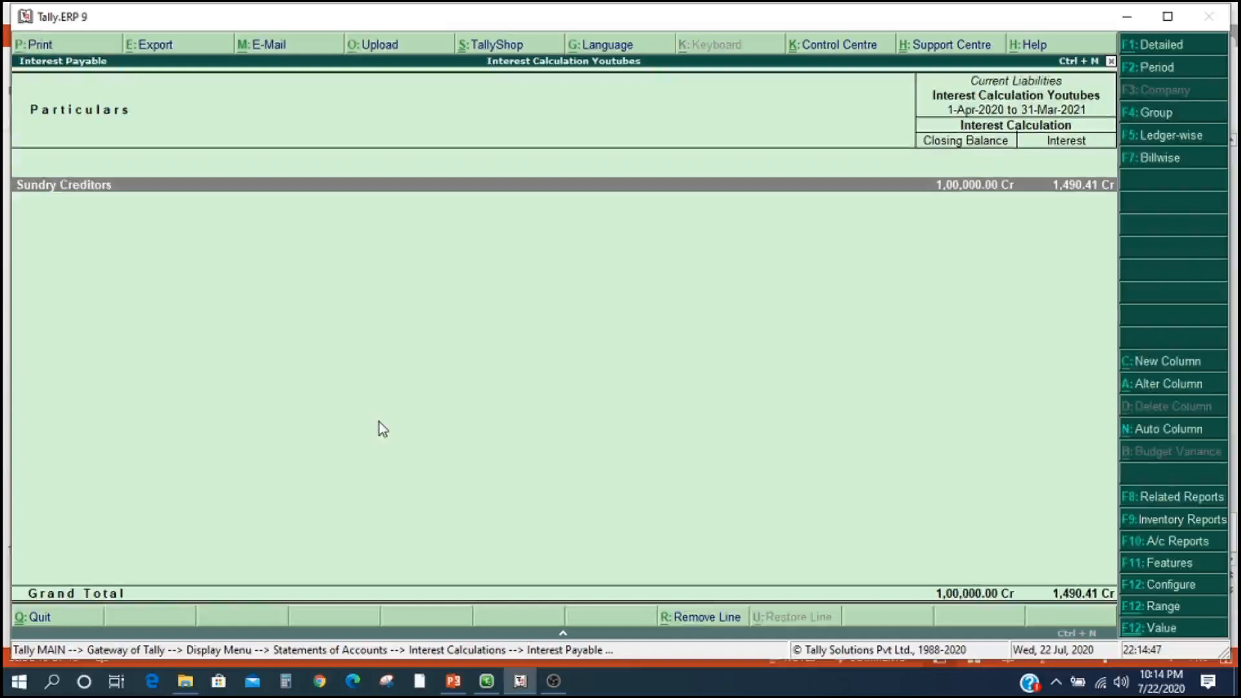
key("Return")
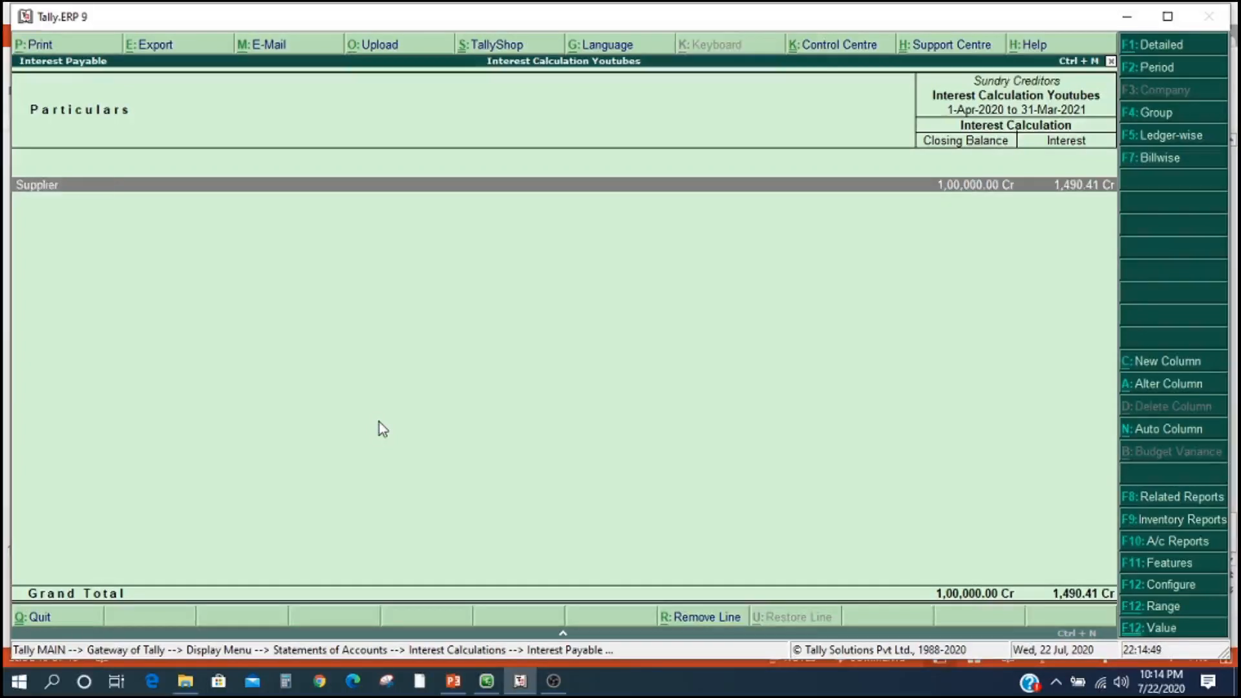
key("Return")
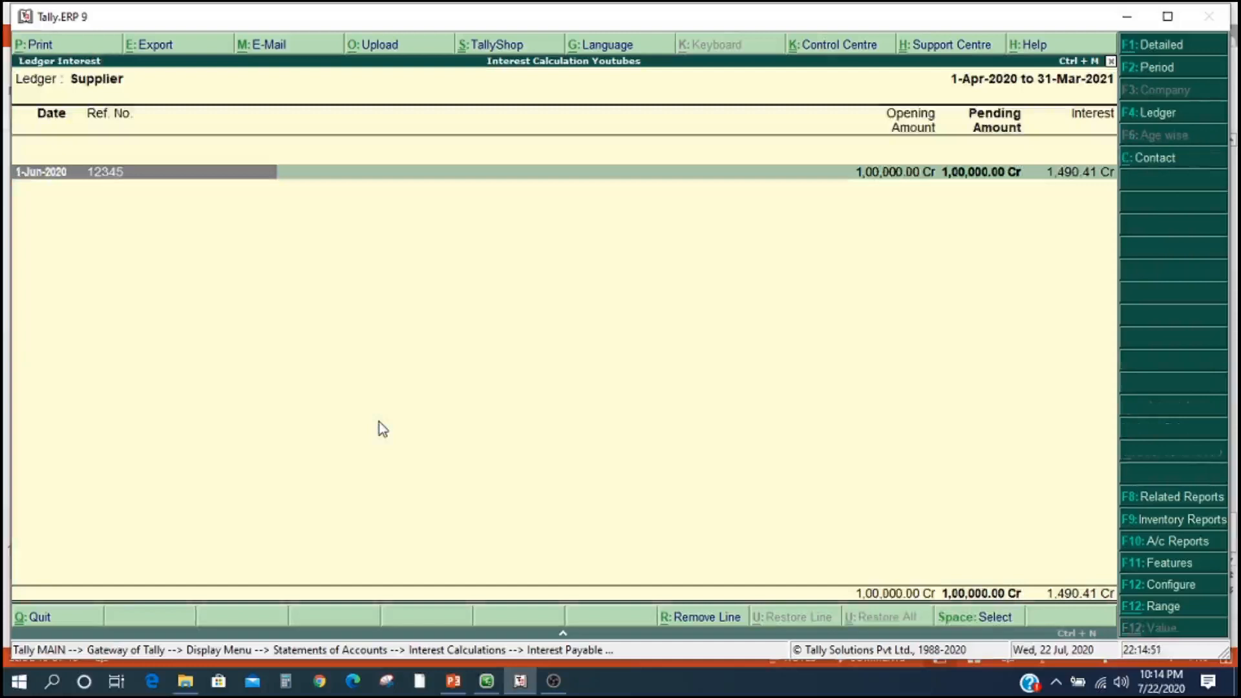
key("shift+Return")
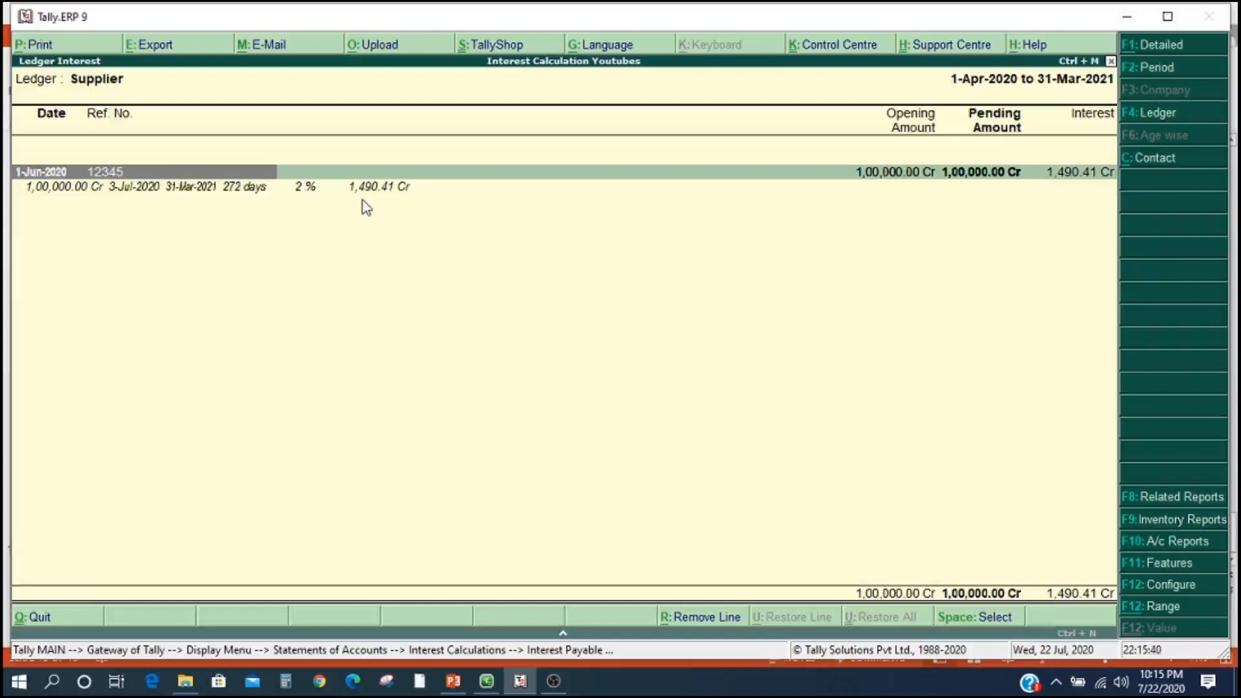
- Change the Supplier interest report's period to end on 31-Jul-2020, keeping the 1-4-2020 start date
key("F2")
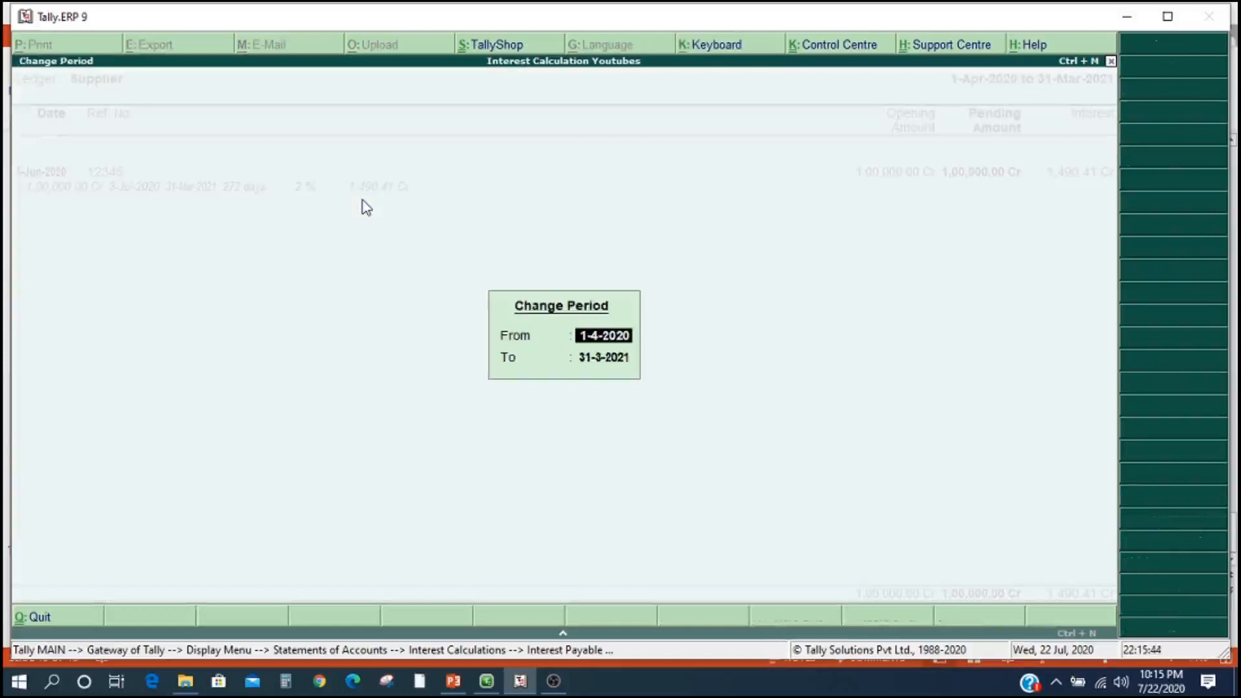
key("Return")
type("3")
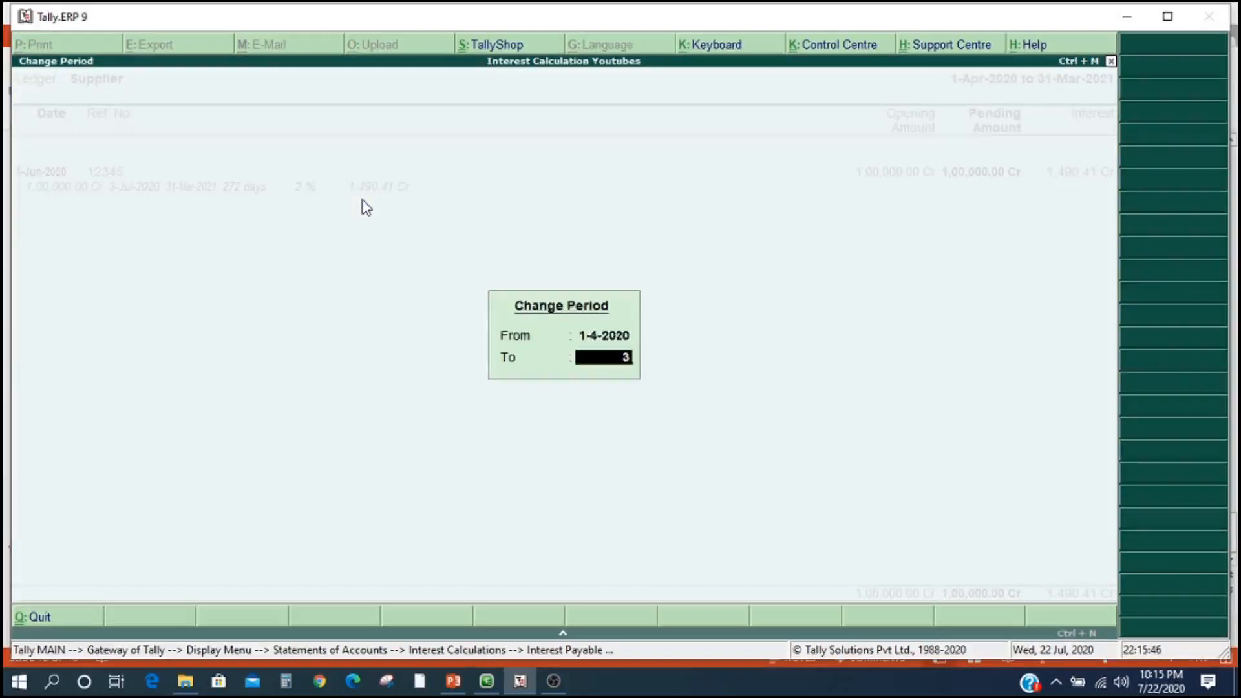
type("1.7")
key("Return")
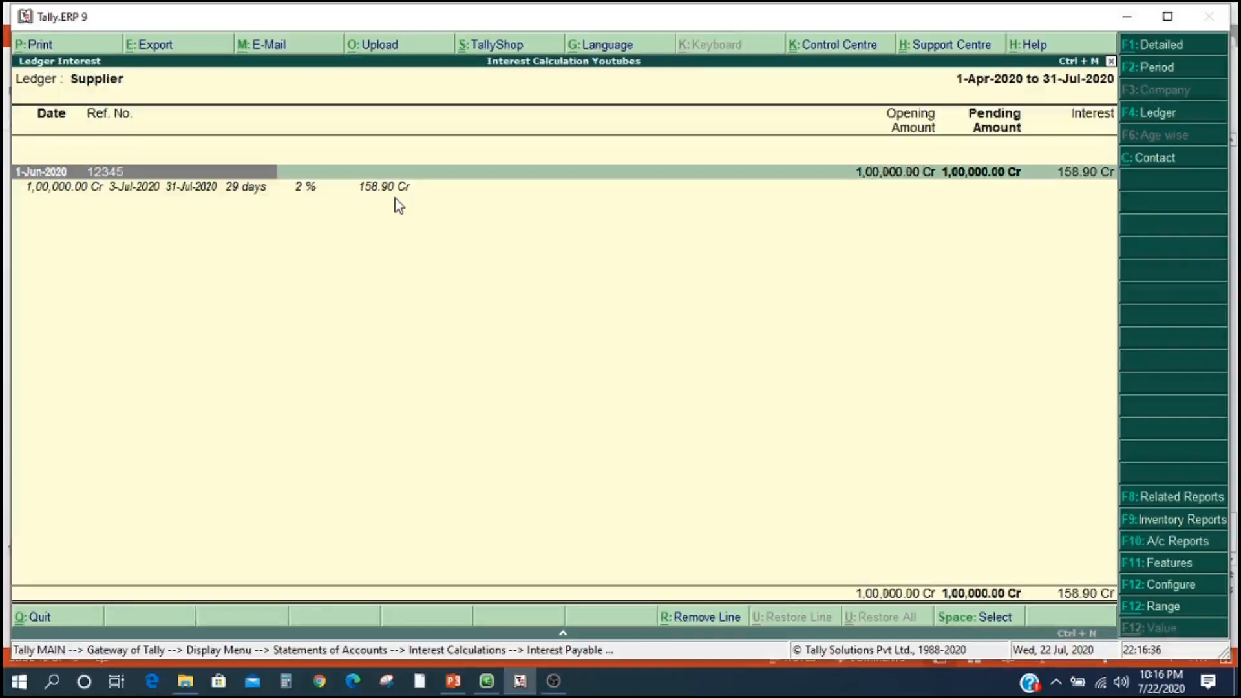
- Leave the interest report and start a Credit Note in voucher entry with the Interest Paid class
key("Escape")
key("Escape")
key("Escape")
key("Escape")
key("Escape")
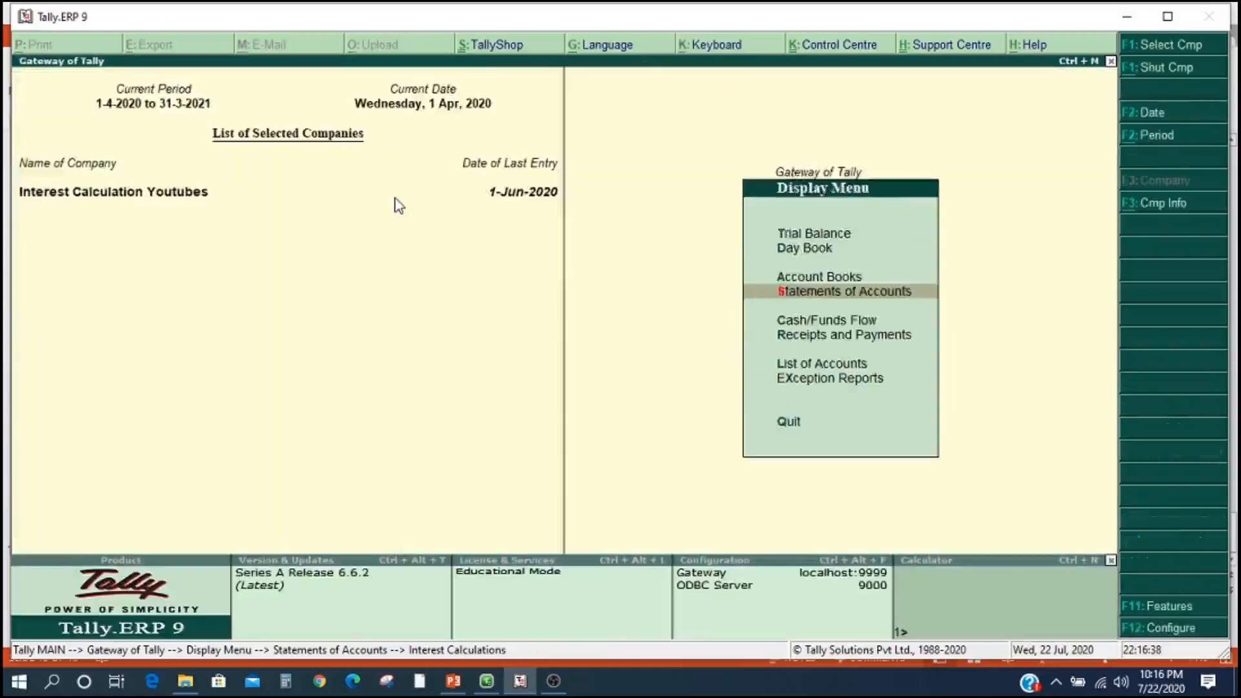
key("Escape")
key("Escape")
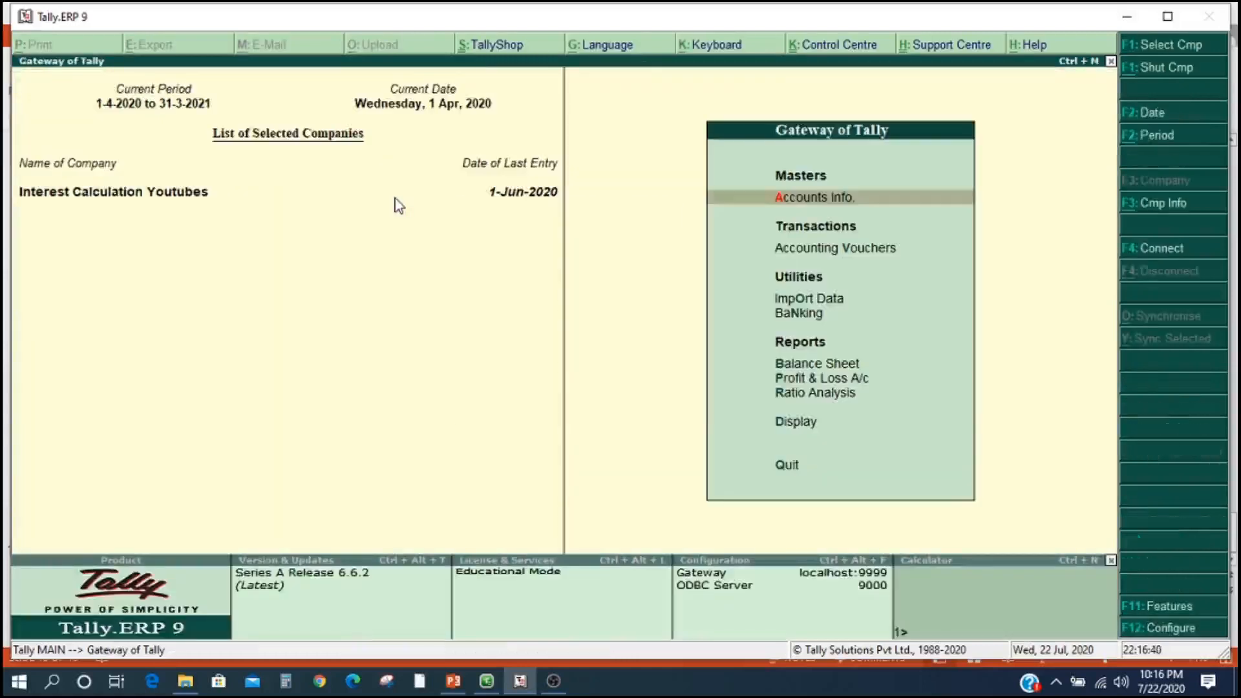
key("Down")
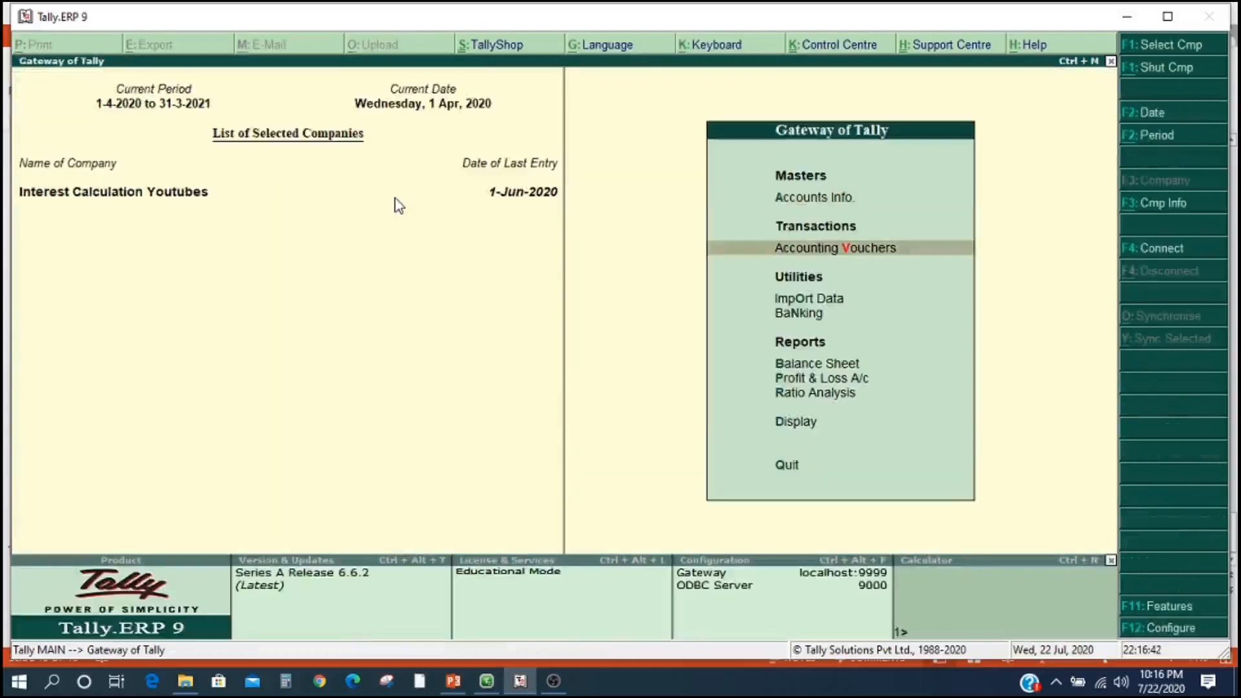
key("Return")
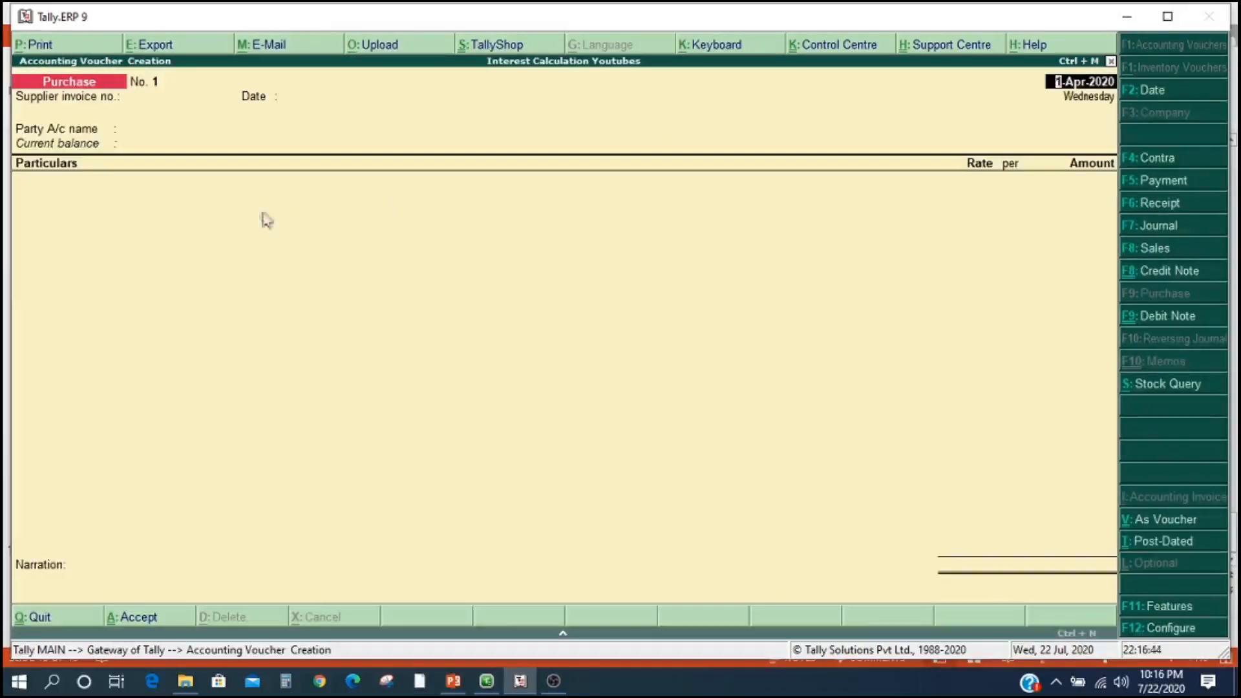
left_click(1153, 276)
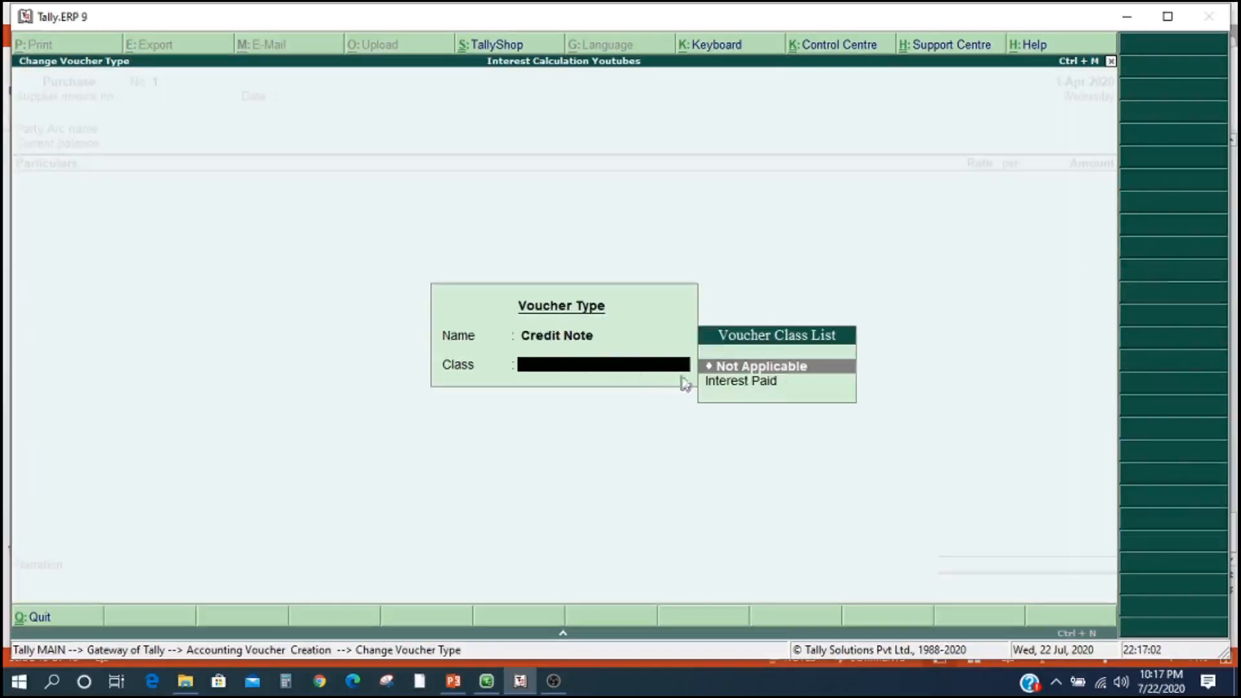
left_click(749, 382)
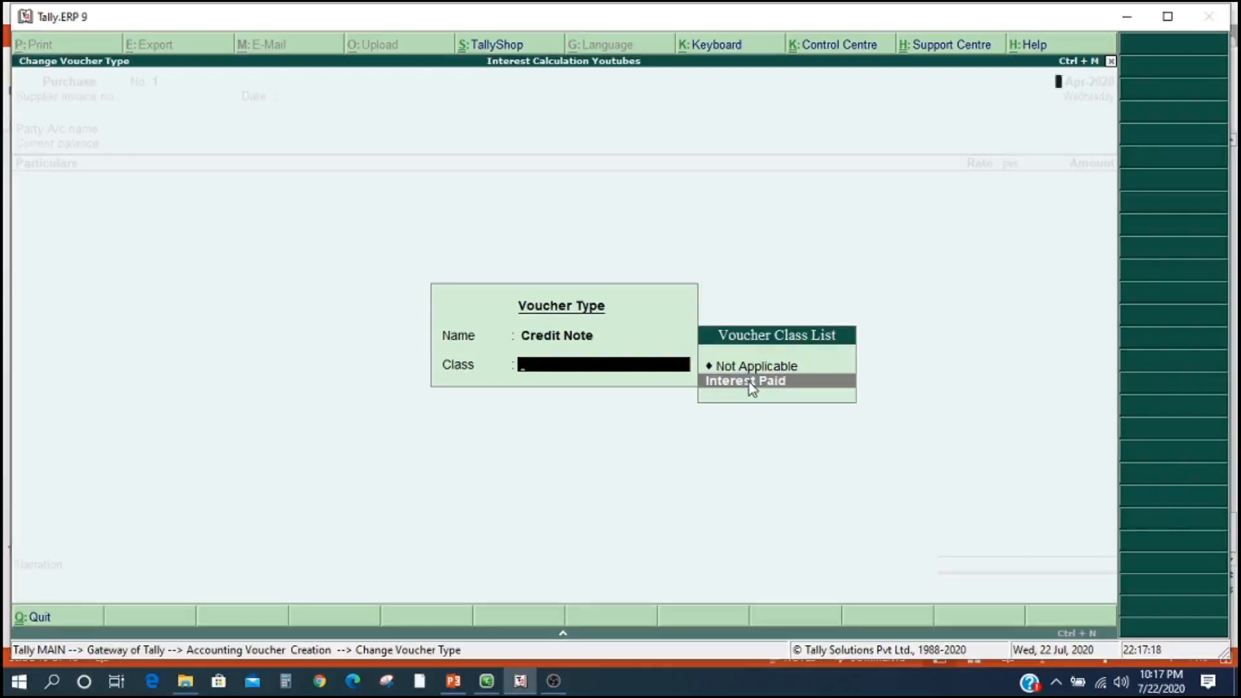
key("Return")
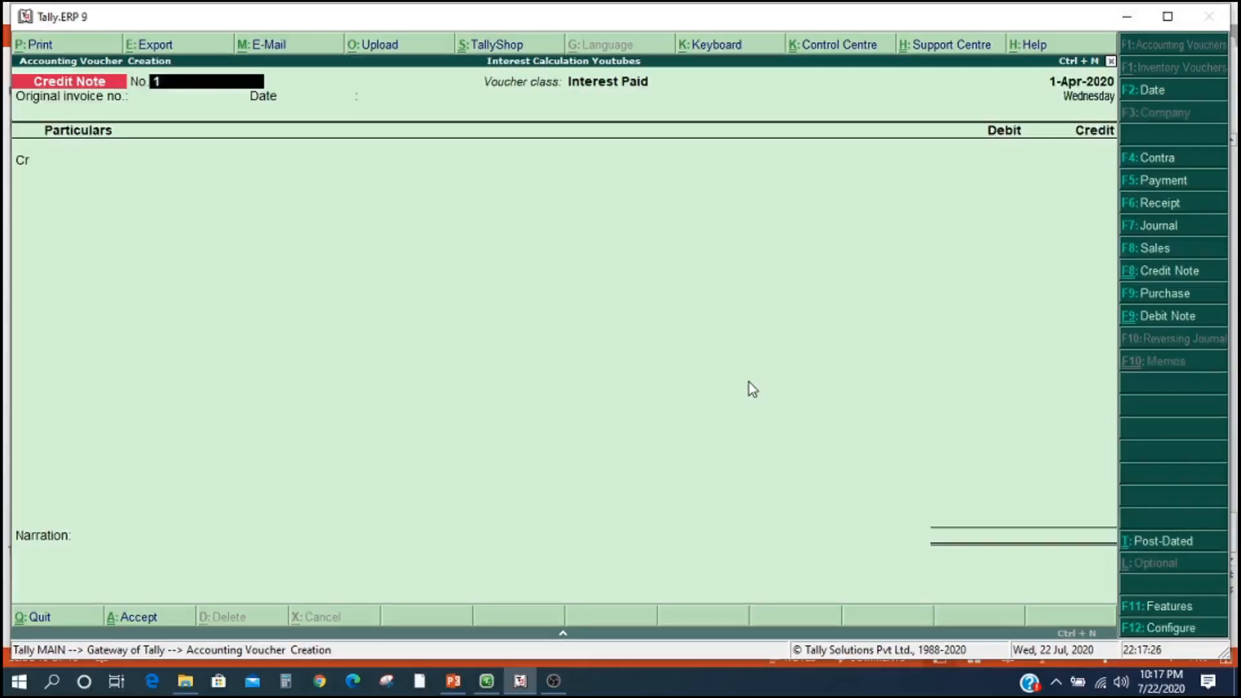
- Date the credit note 31-Jul-2020 and number it 1901, leaving the original invoice details empty
key("F2")
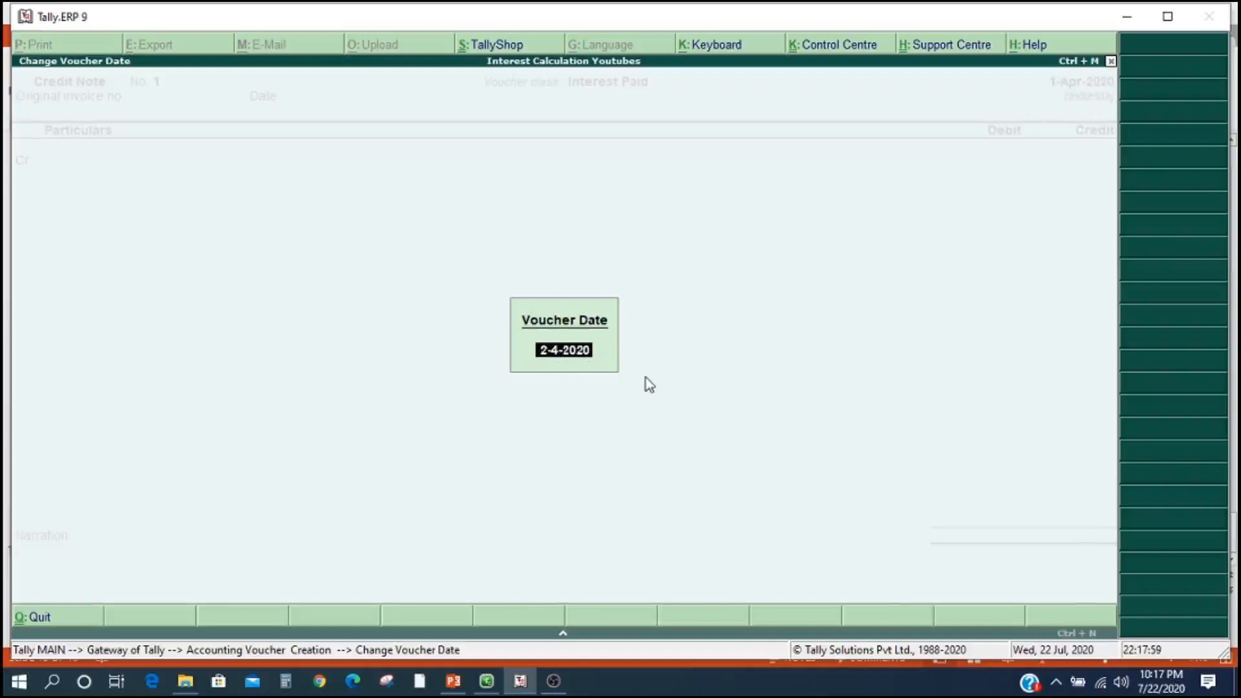
type("31.7")
key("Return")
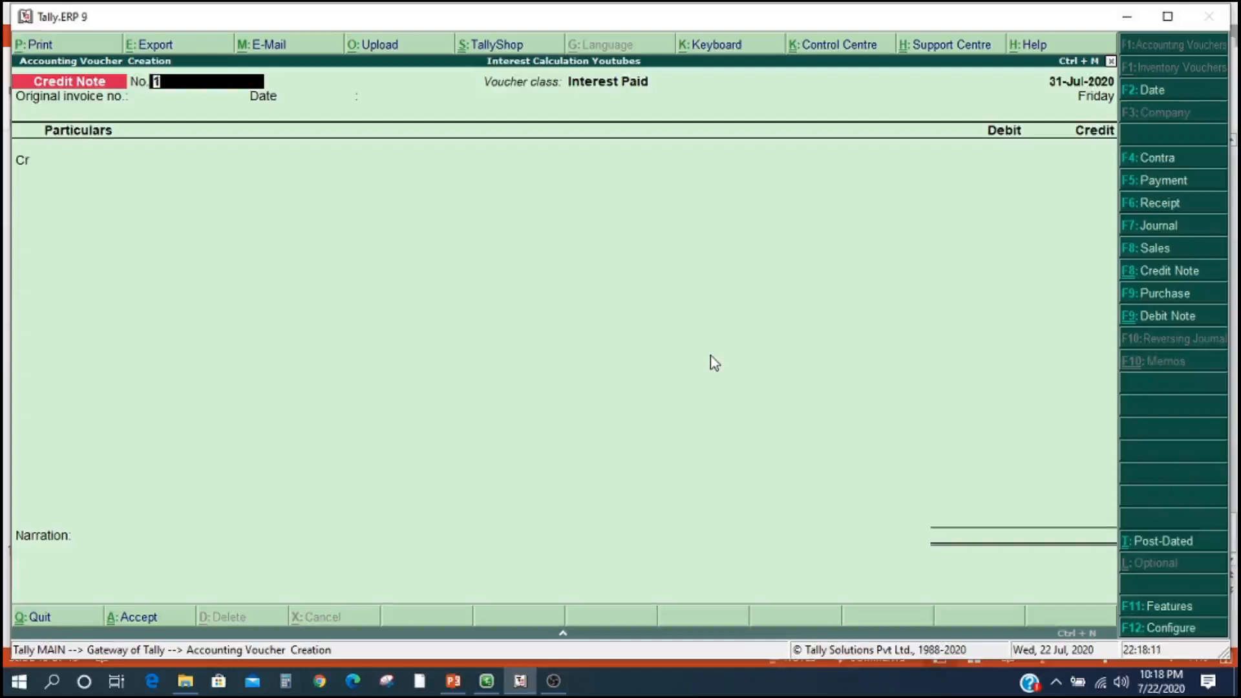
type("1901")
key("Return")
key("Return")
key("Return")
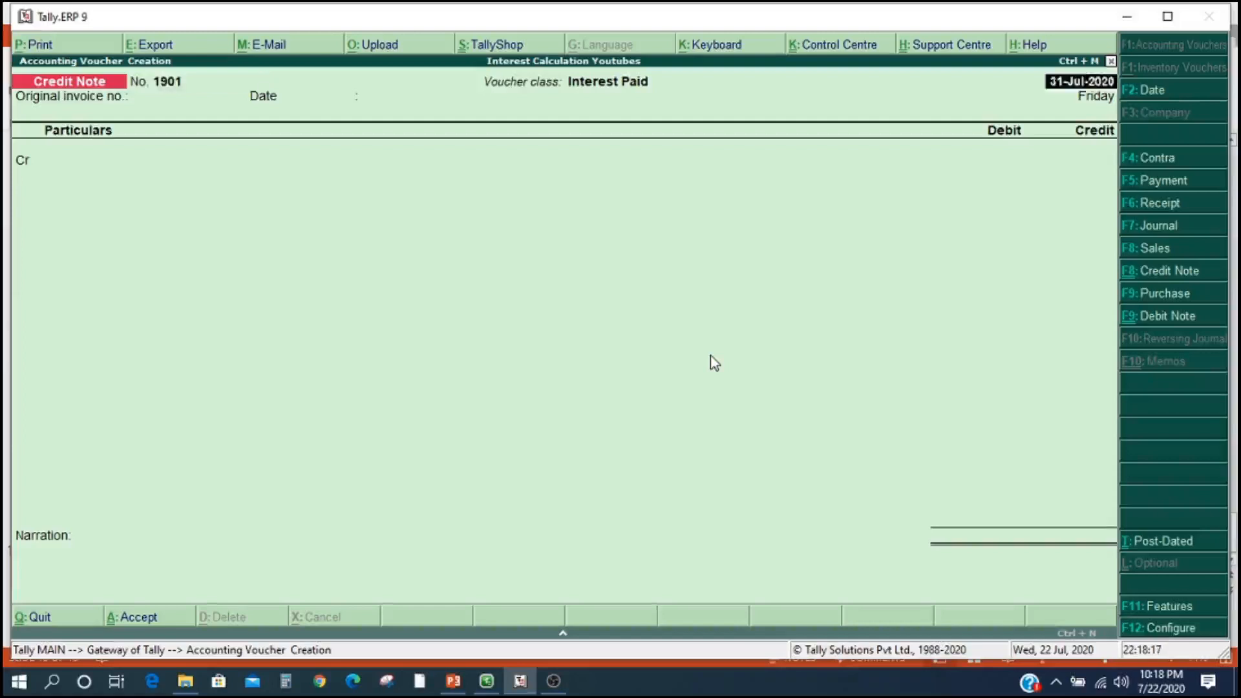
- Credit the Supplier ledger with the interest due on bill 12345
key("Down")
key("Down")
key("Return")
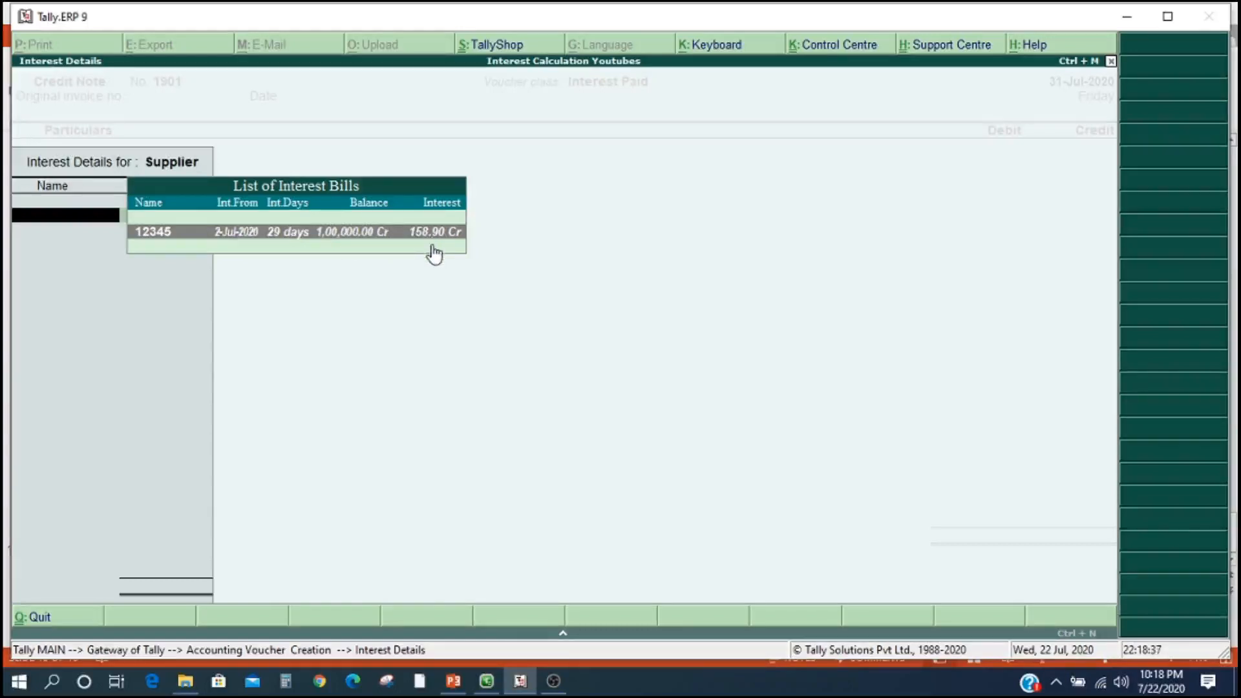
key("Return")
key("Return")
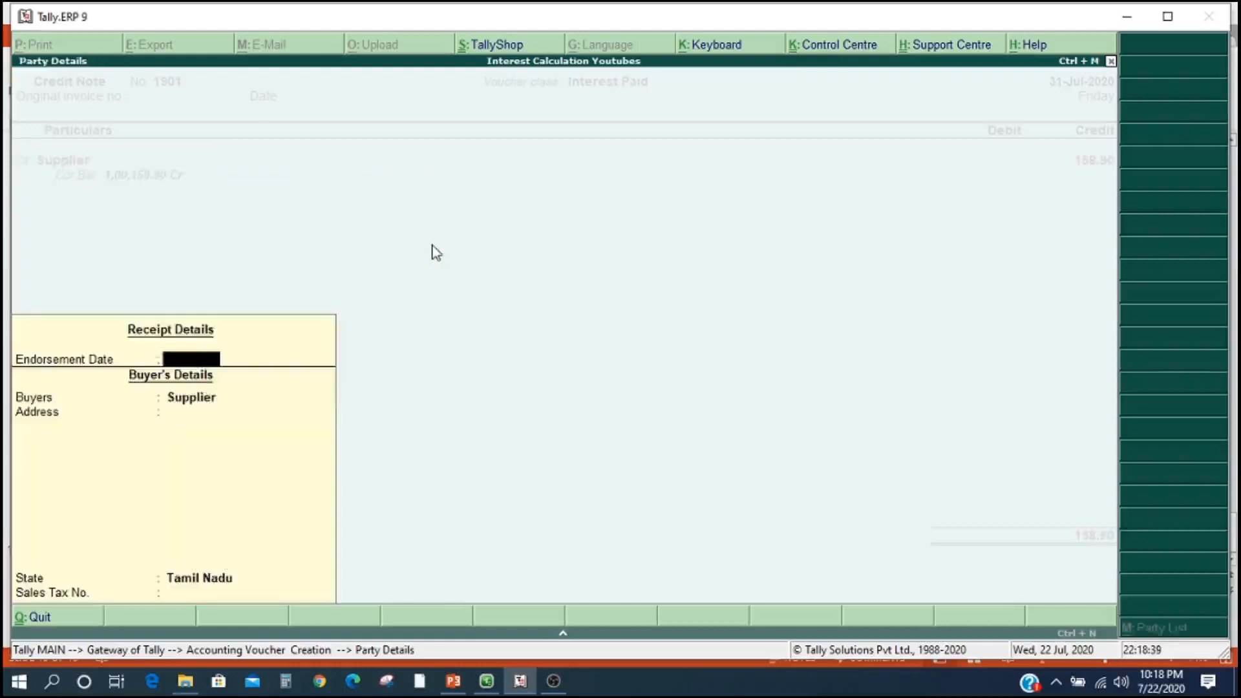
- Accept the supplier's receipt and buyer's details, leaving the endorsement date, address and sales tax number empty
key("Return")
key("Return")
key("Return")
key("Return")
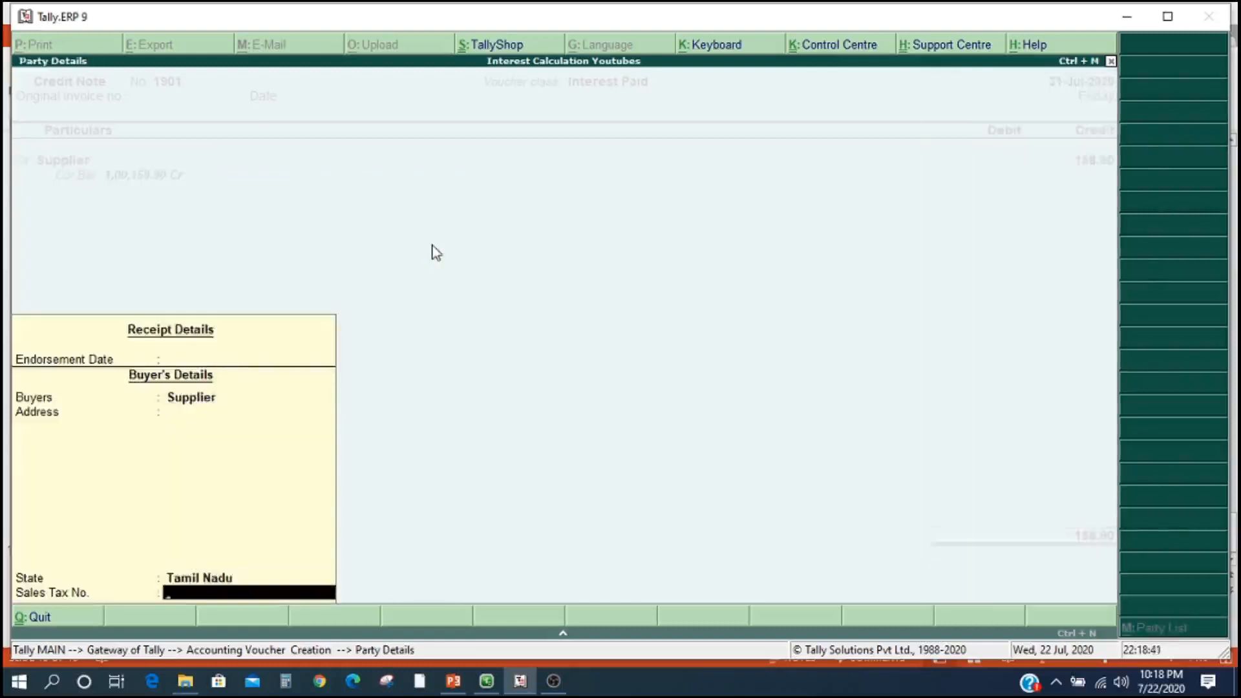
key("Return")
key("Return")
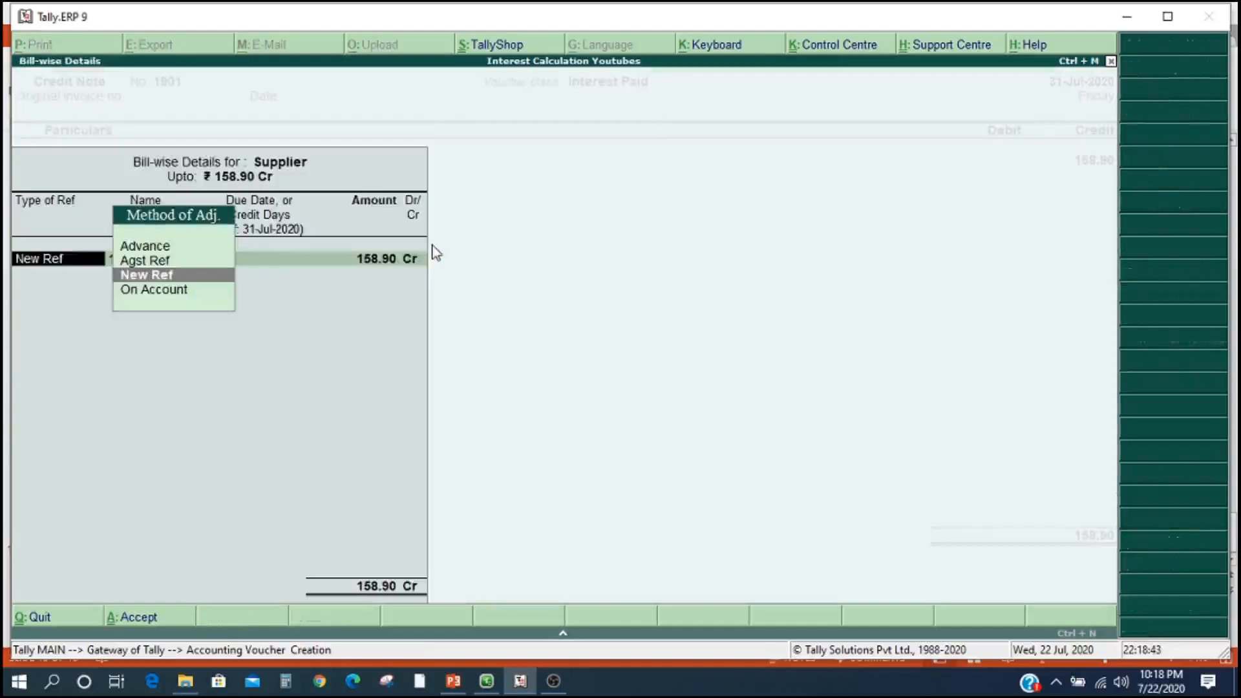
- Allocate the supplier's 158.90 Cr to New Ref 1901 without a due date
key("Return")
key("Return")
key("Return")
key("Return")
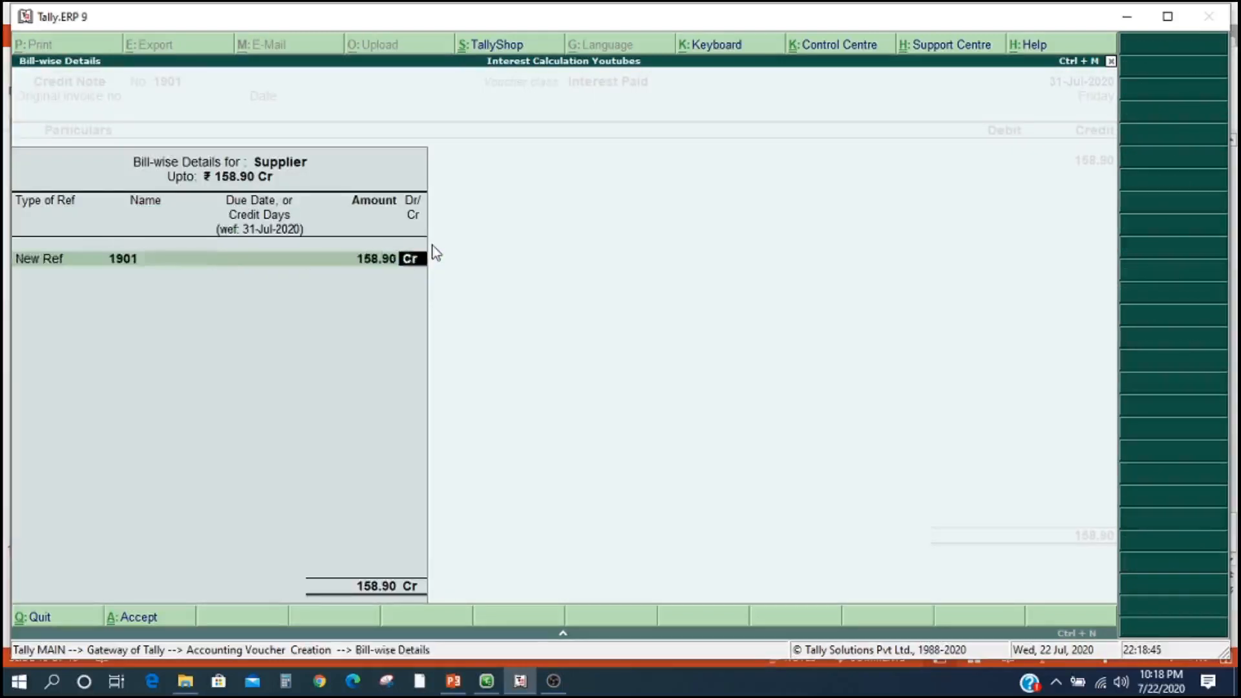
key("Return")
key("Return")
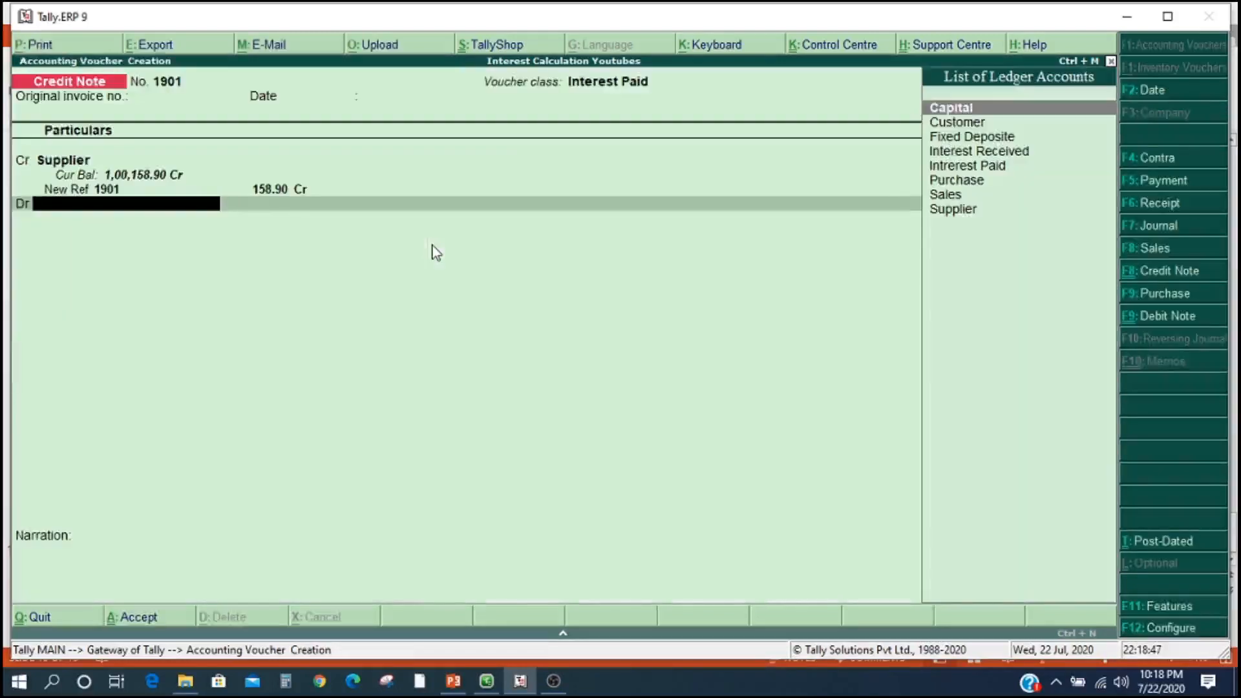
- Debit the Intrerest Paid ledger with 158.90 and save the credit note without a narration
key("Down")
key("Down")
key("Down")
key("Down")
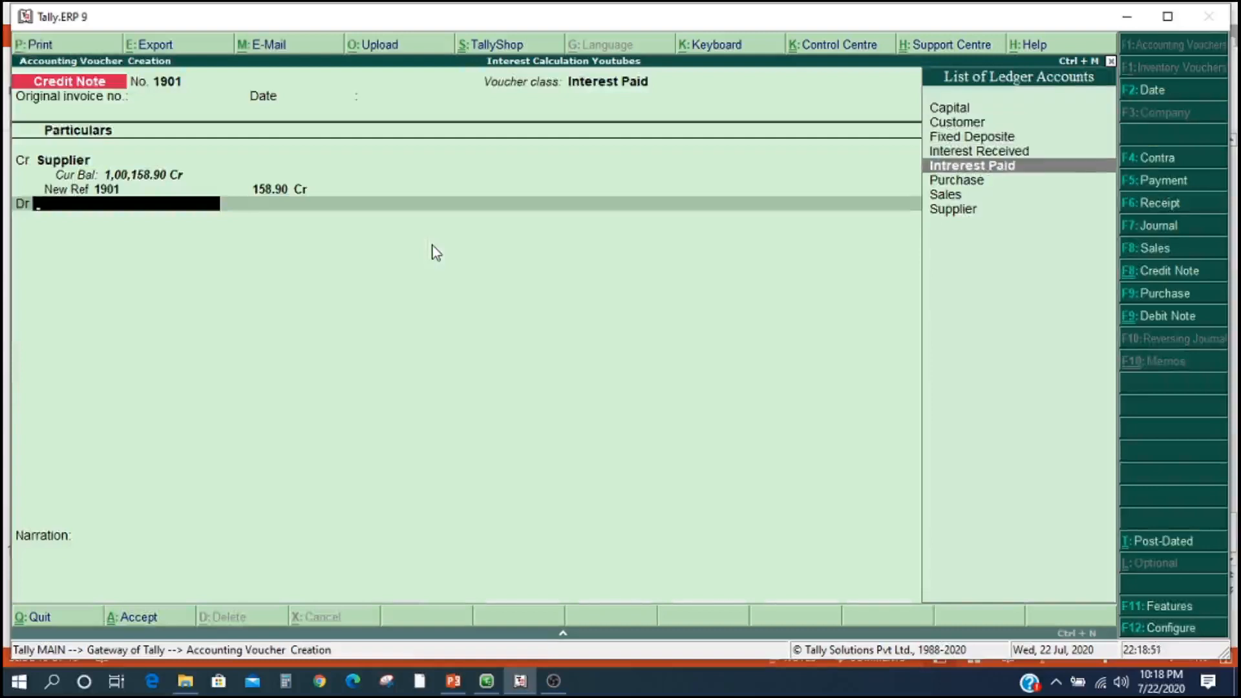
key("Return")
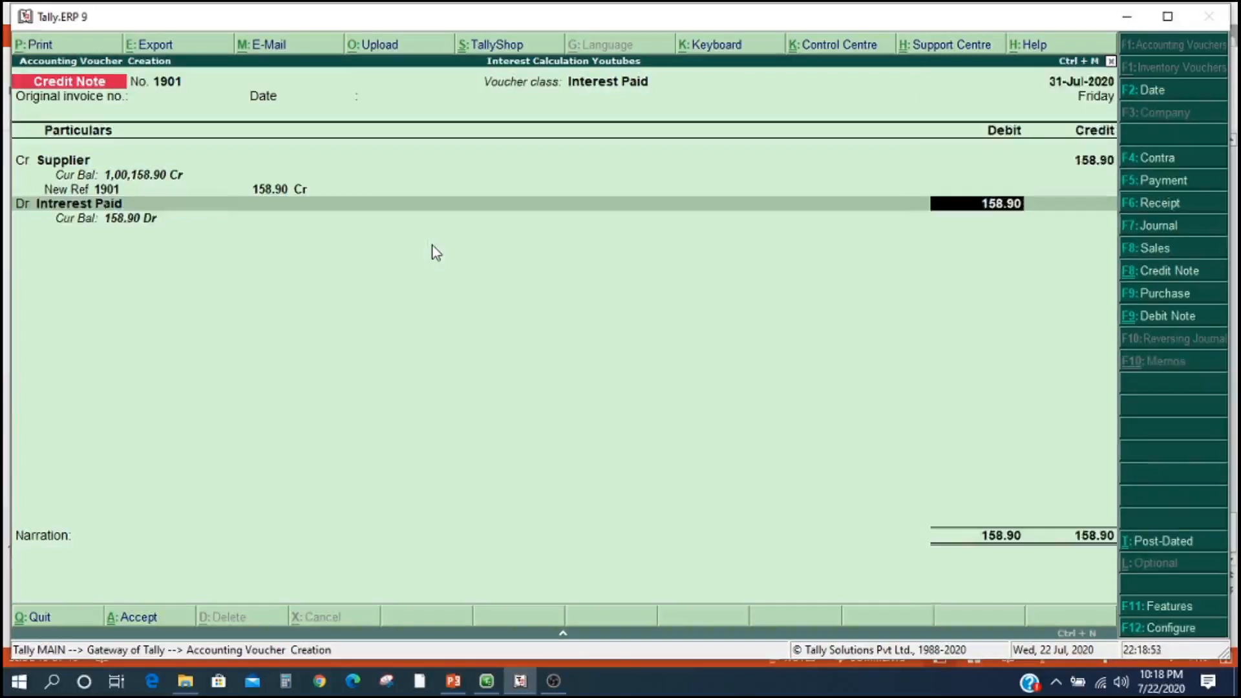
key("Return")
key("Return")
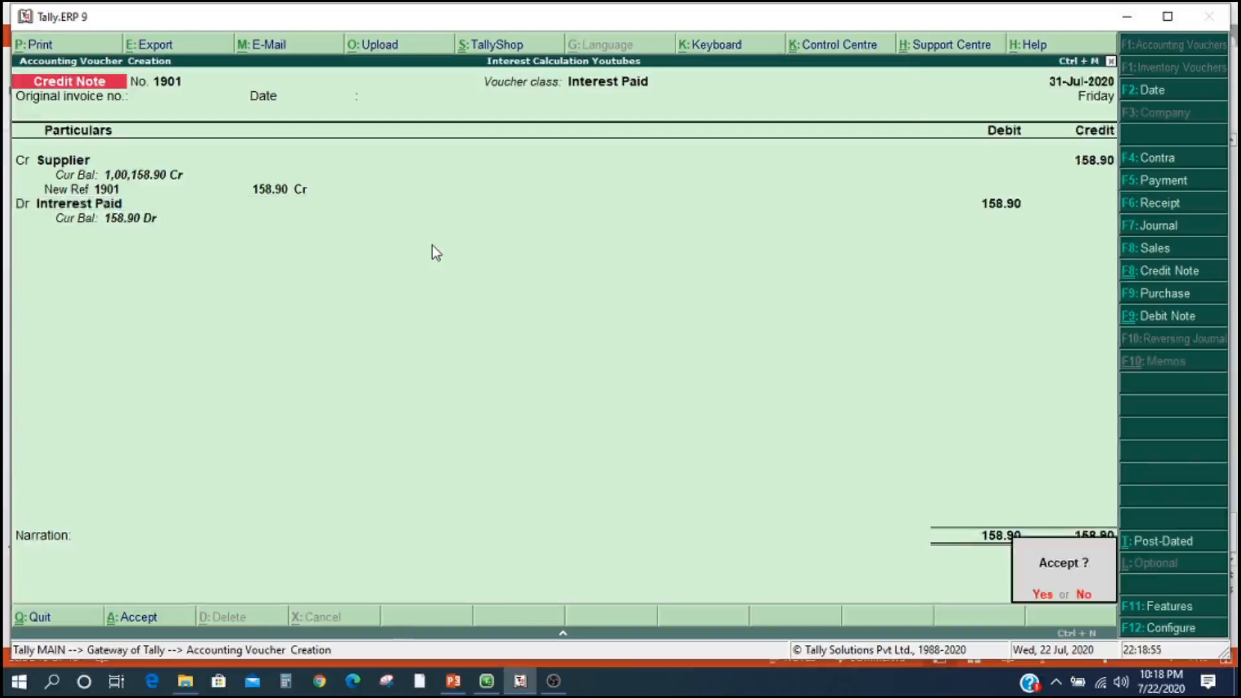
key("Return")
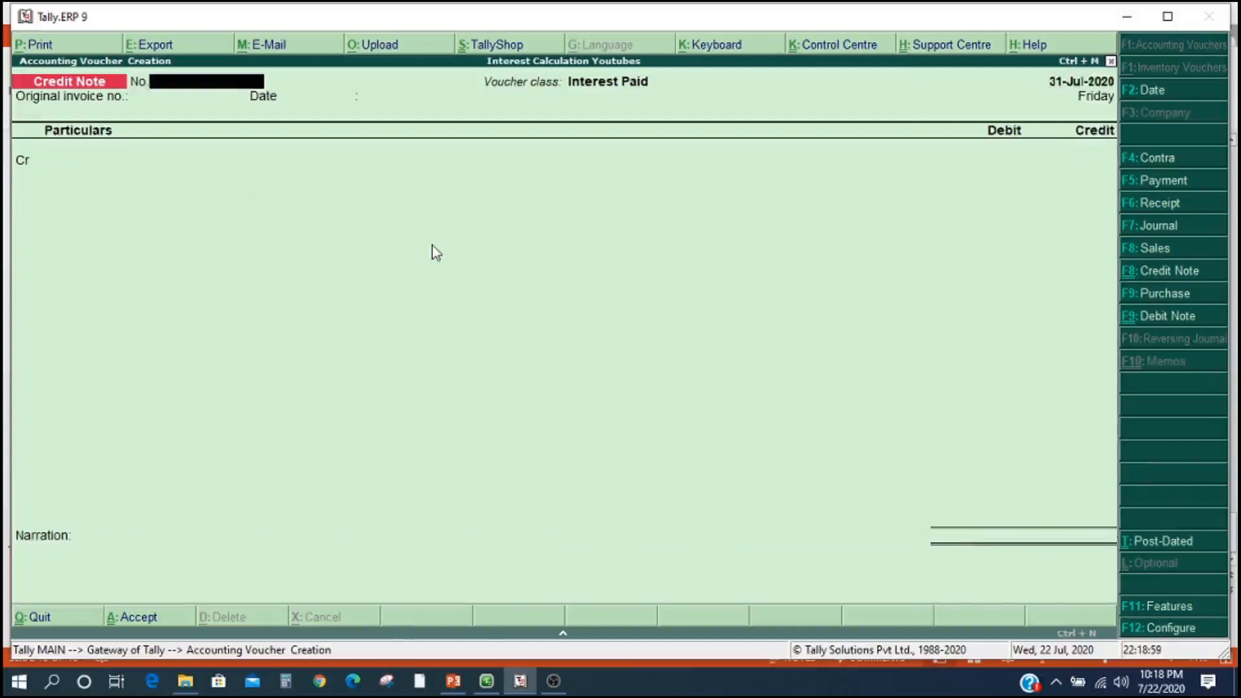
- Leave voucher entry and review the Balance Sheet in detailed form, including the Sundry Creditors balance
key("Escape")
key("Escape")
key("Escape")
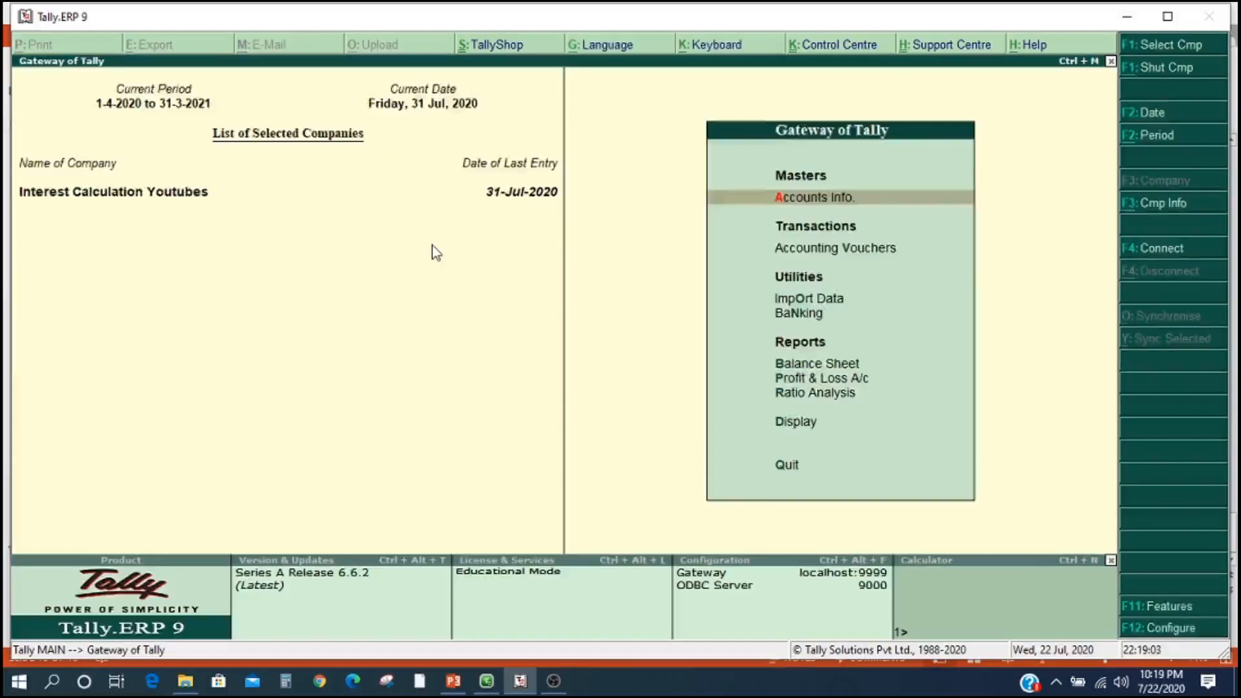
key("Down")
key("Down")
key("Down")
key("Down")
key("Down")
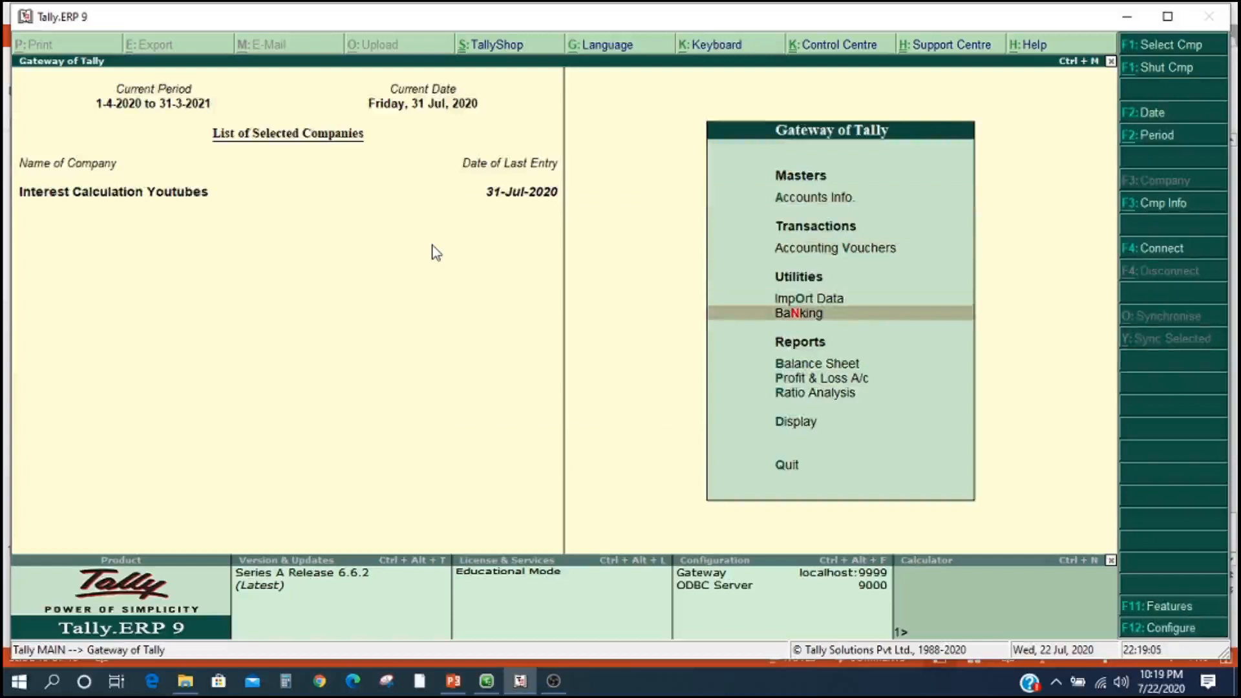
key("Up")
key("Return")
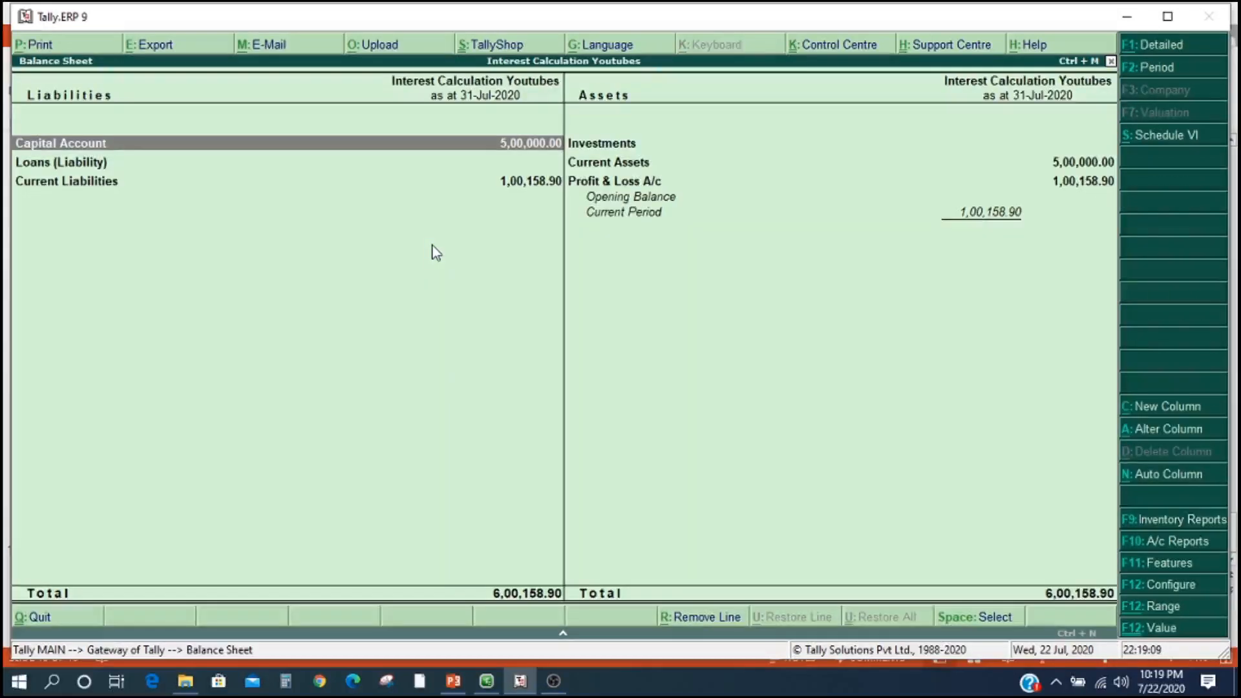
key("alt+F1")
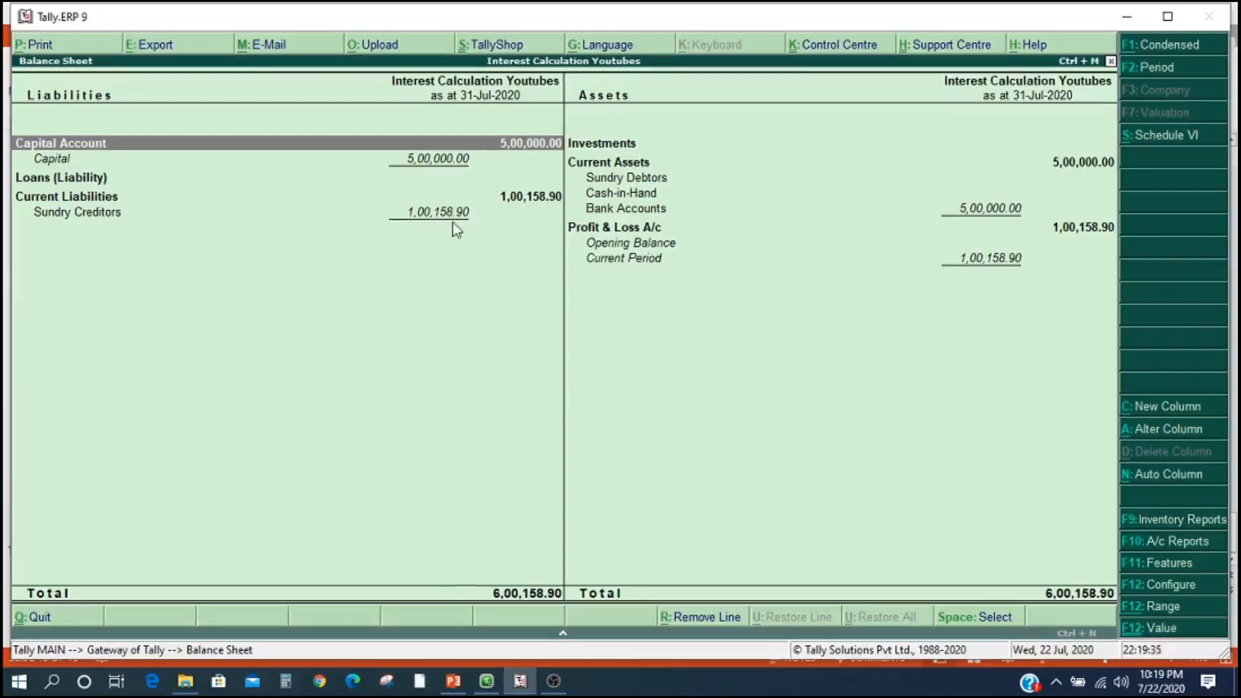
key("Escape")
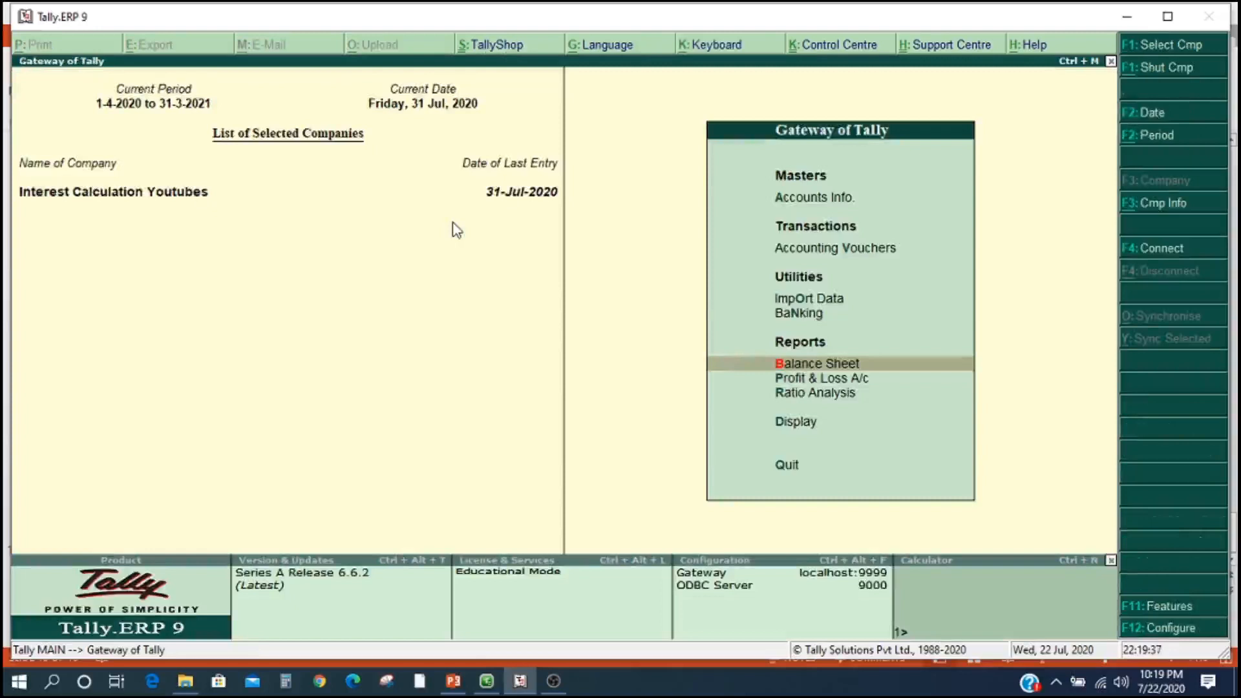
- Start a Payment voucher dated 31-Jul-2020 with Hdfc Bank as the paying account
key("Up")
key("Up")
key("Up")
key("Return")
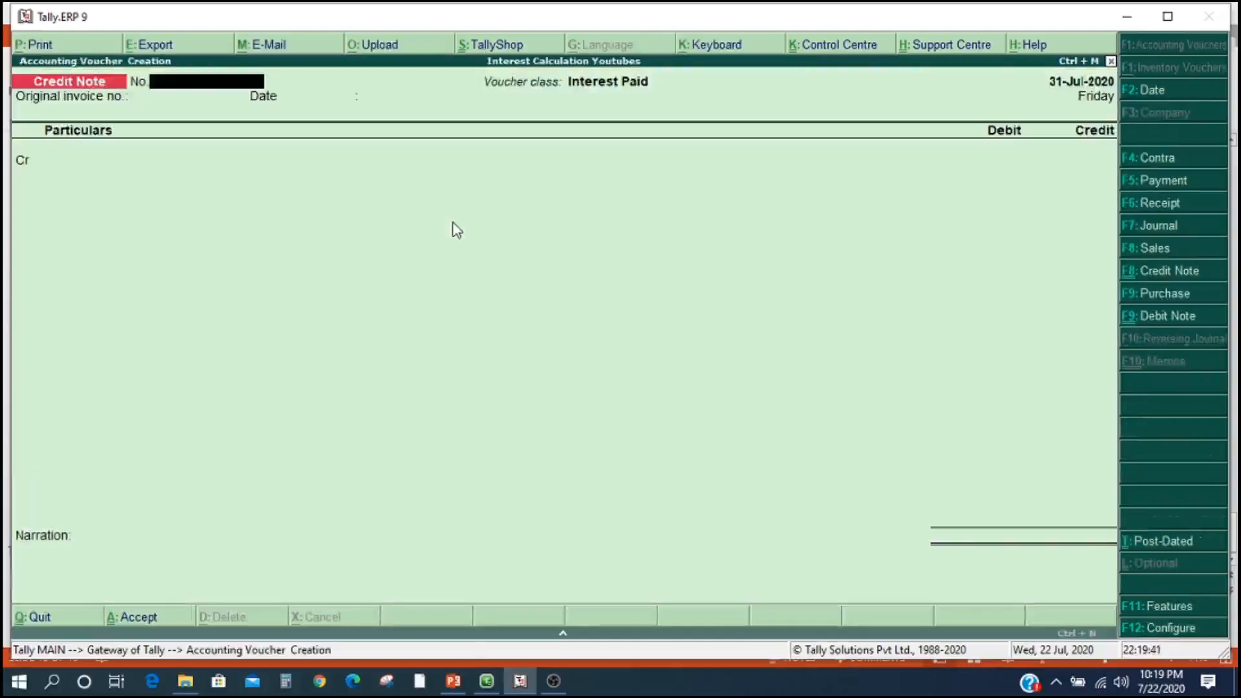
key("F5")
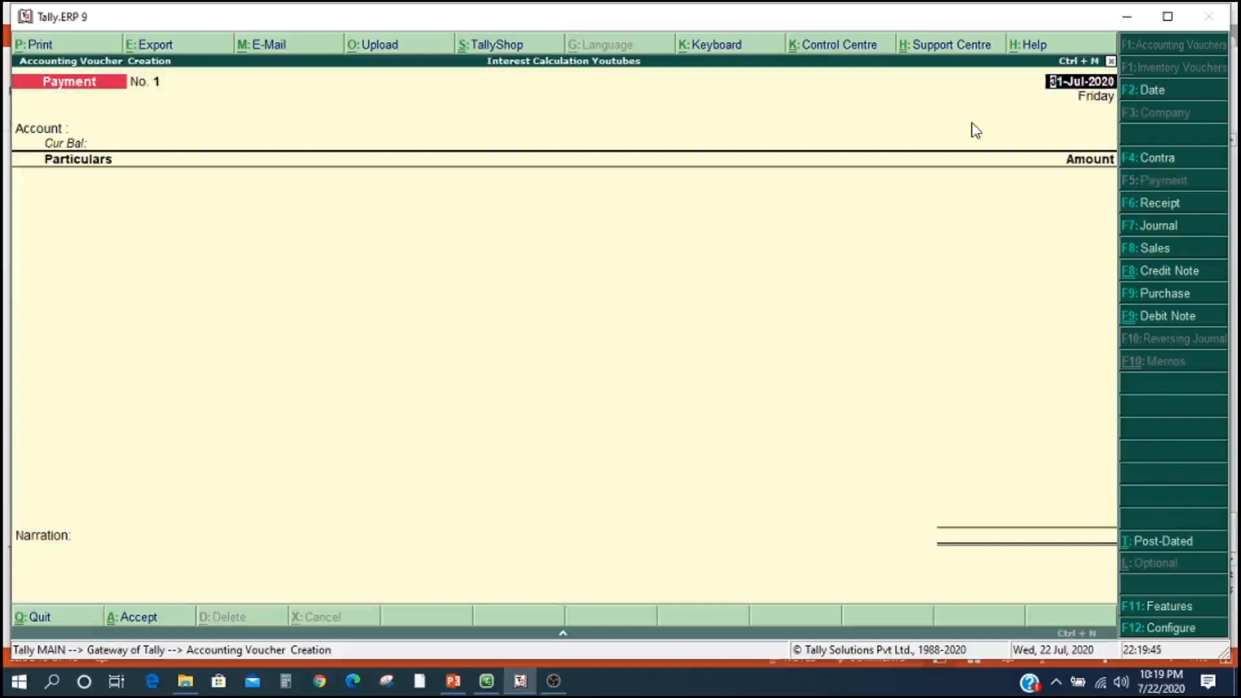
key("Return")
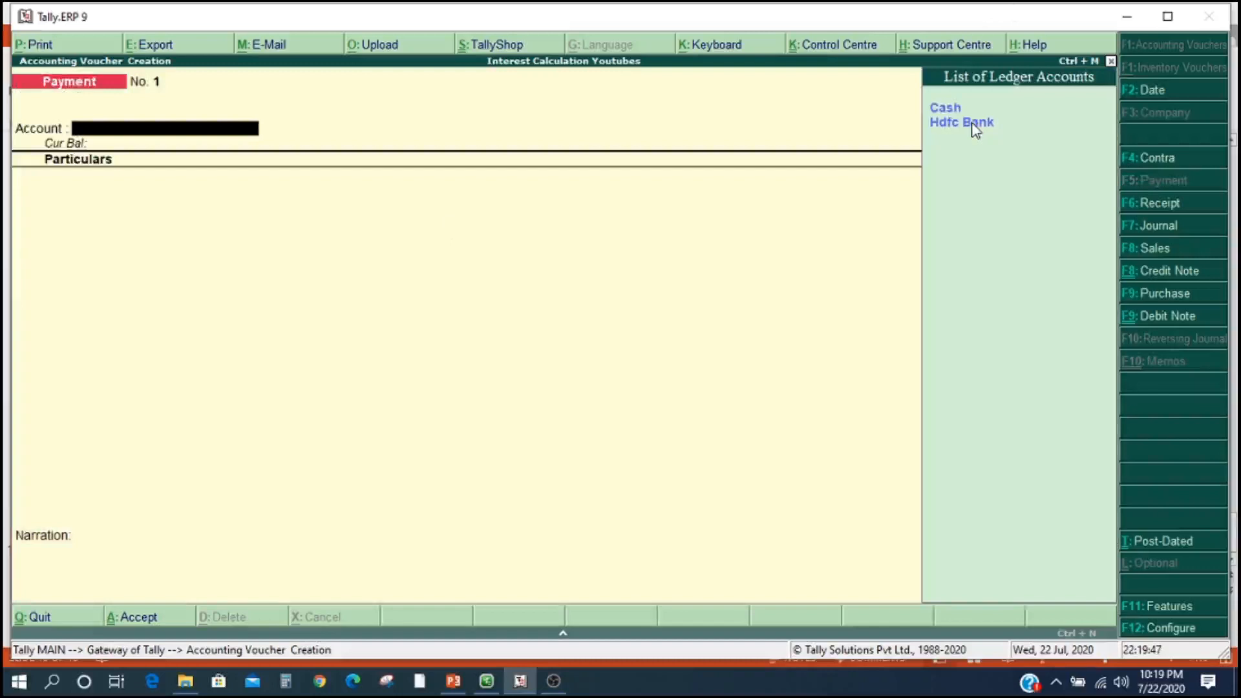
key("Down")
key("Return")
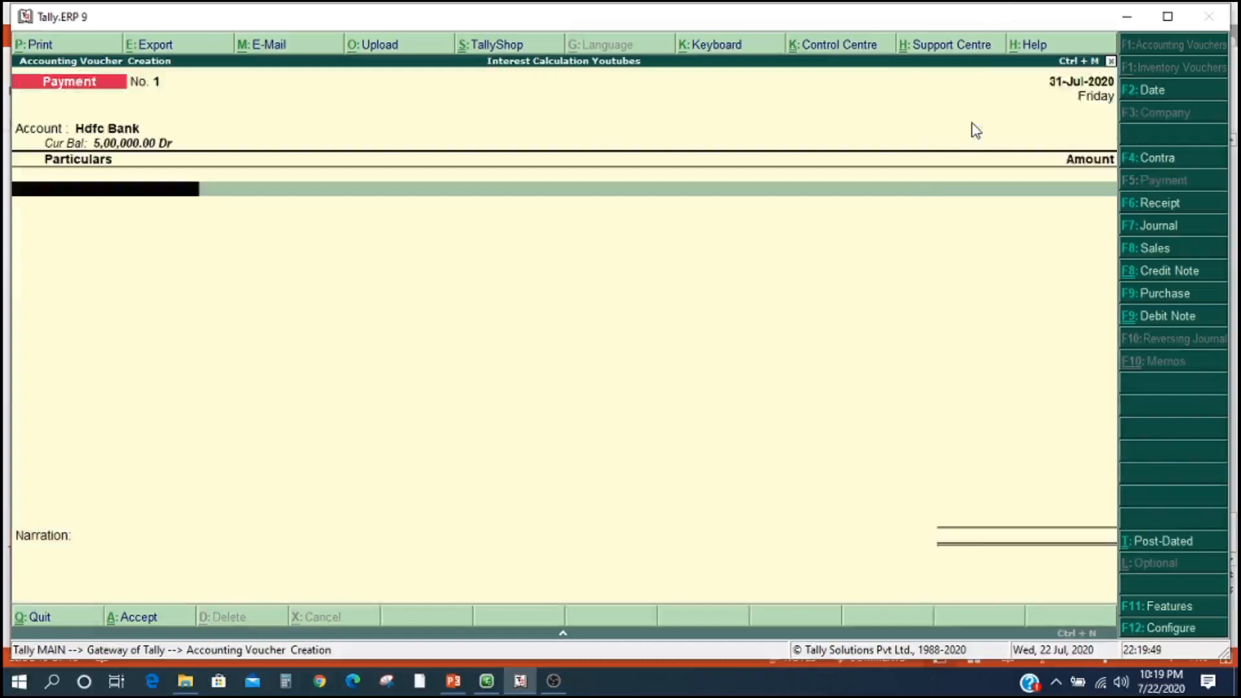
- Enter the Supplier ledger in the payment with an amount of 1,00,158.90
key("Down")
key("Down")
key("Down")
key("Down")
key("Down")
key("Down")
key("Down")
key("Down")
key("Return")
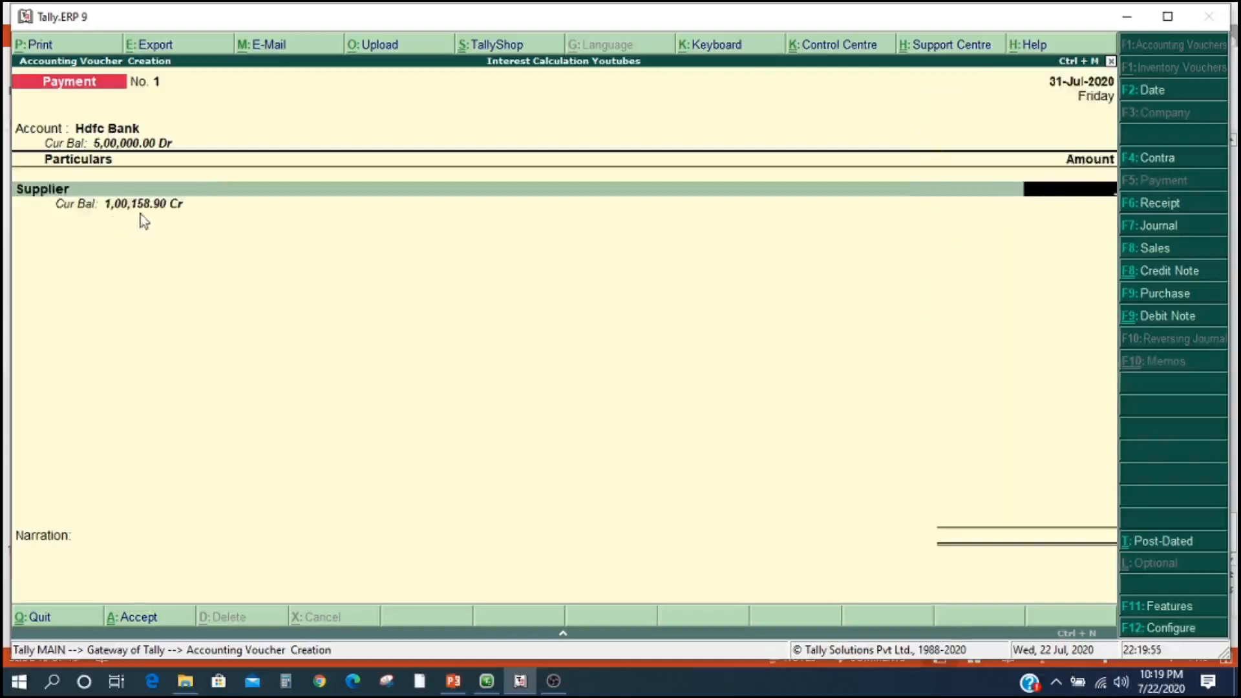
type("100158.90")
key("Return")
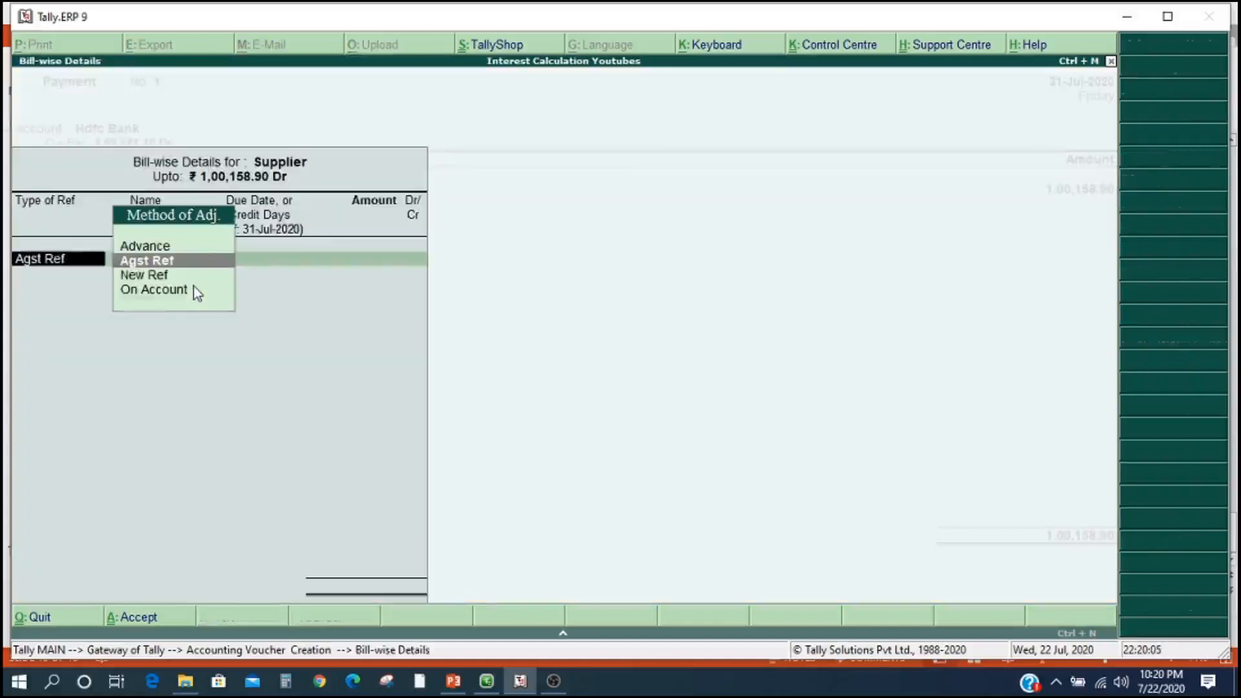
- Allocate the supplier payment Agst Ref to bill 12345 for 1,00,000.00 Dr and bill 1901 for 158.90 Dr
key("Return")
key("Return")
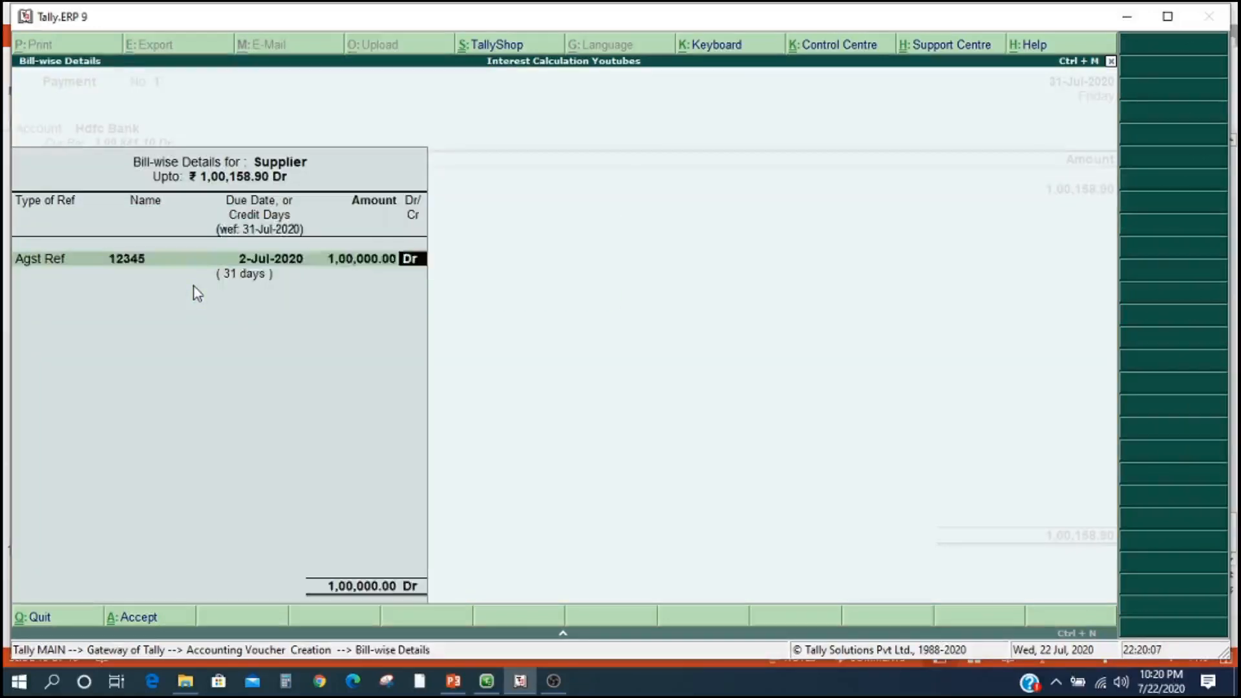
key("Return")
key("Return")
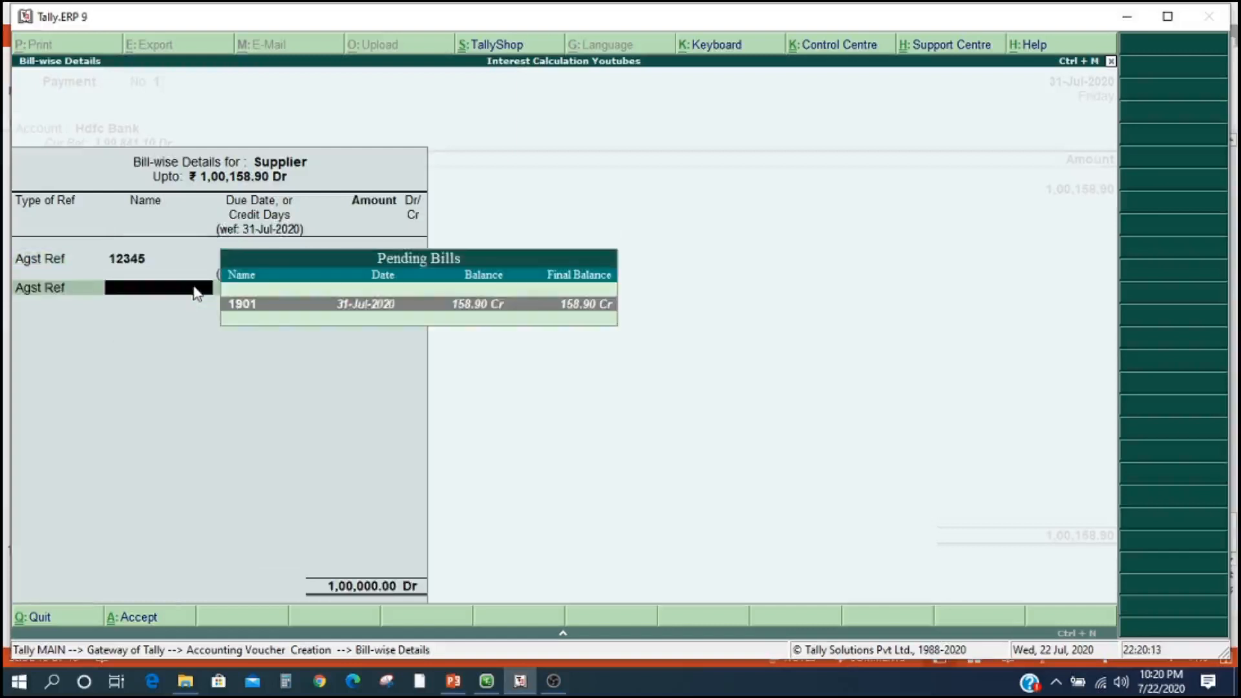
key("Return")
key("Return")
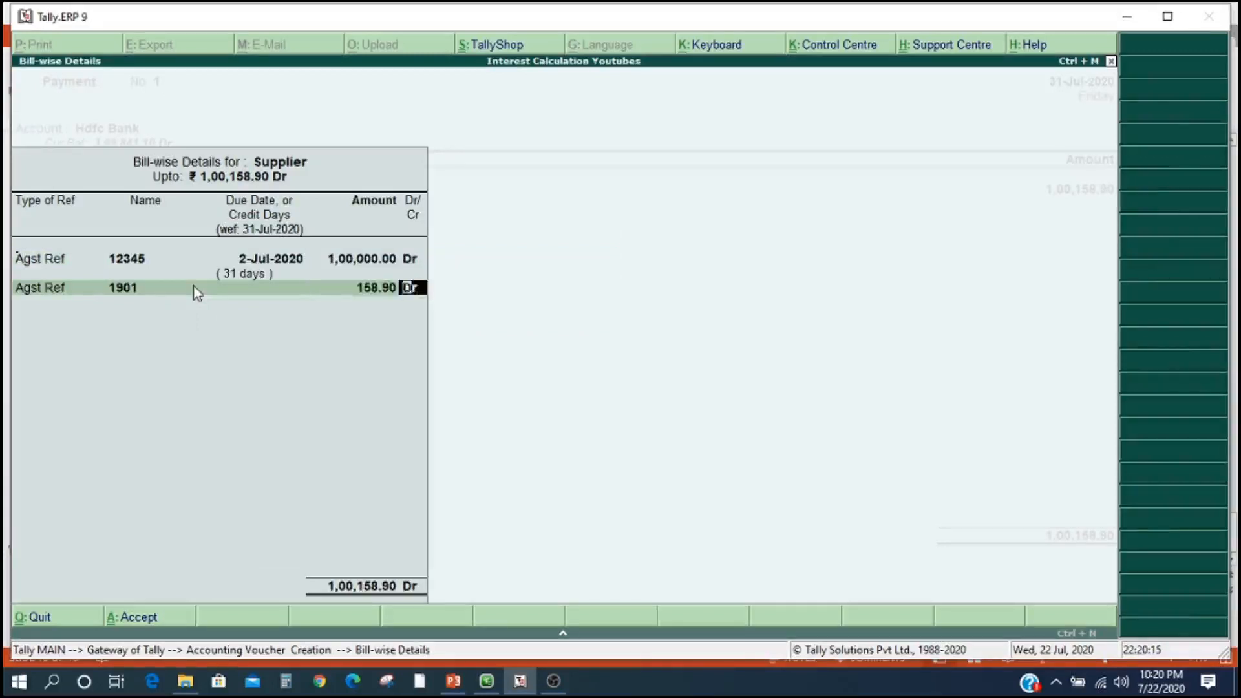
key("Return")
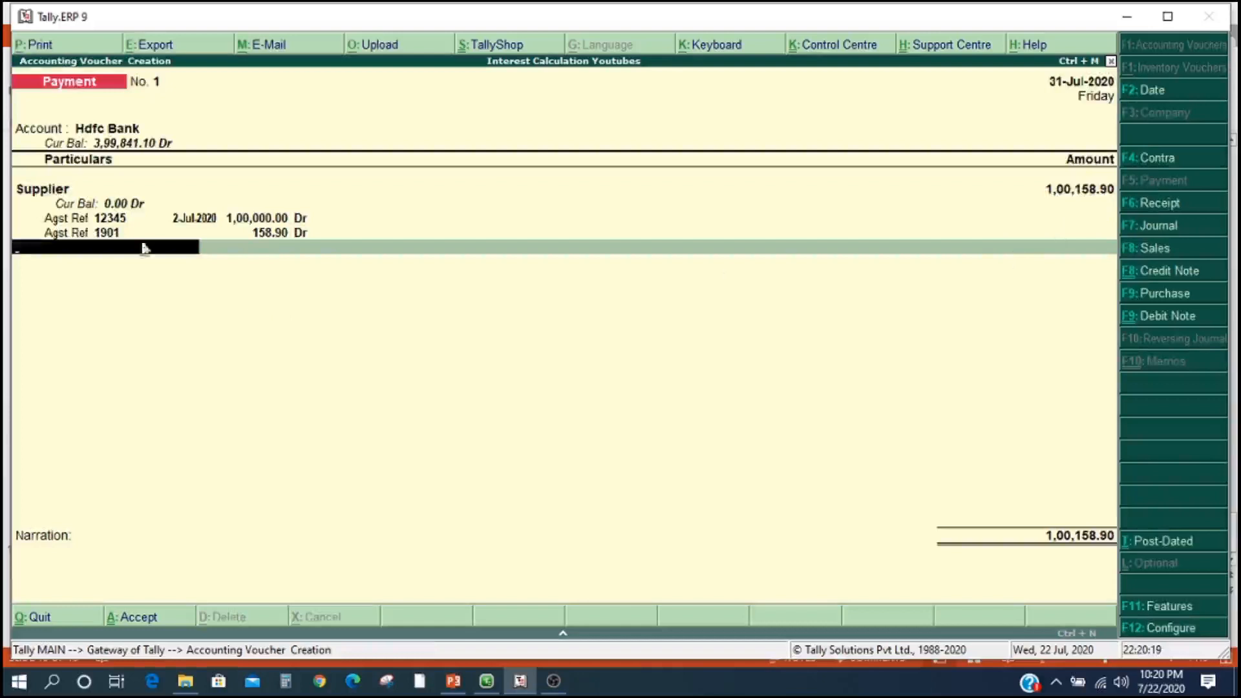
- Complete the bank payment details with 999999 and save the payment voucher without a narration
key("Return")
key("Return")
key("Return")
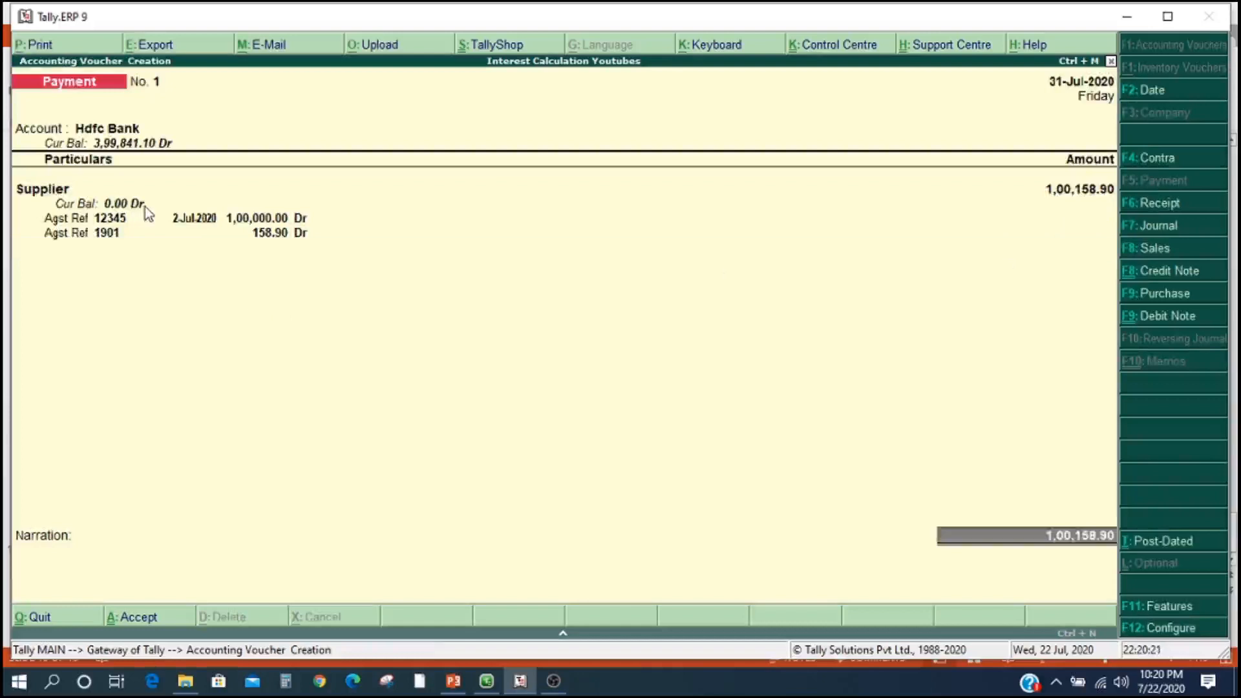
key("Return")
type("999999")
key("Return")
key("Return")
key("Return")
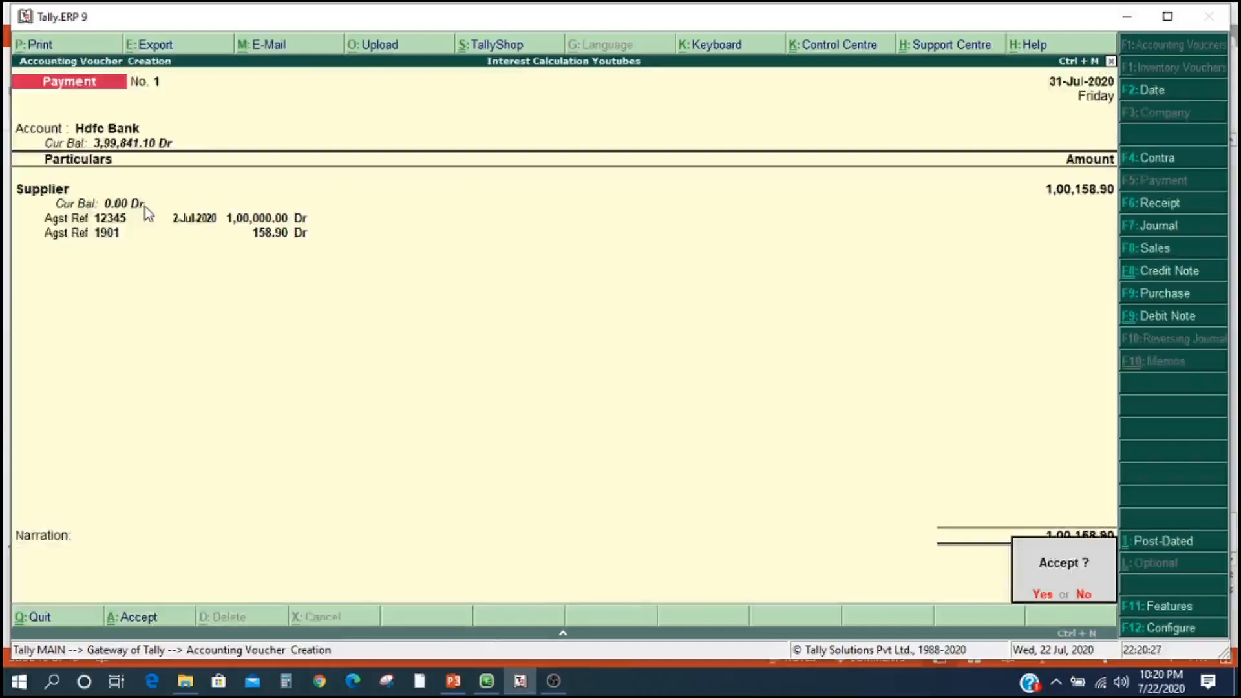
key("Return")
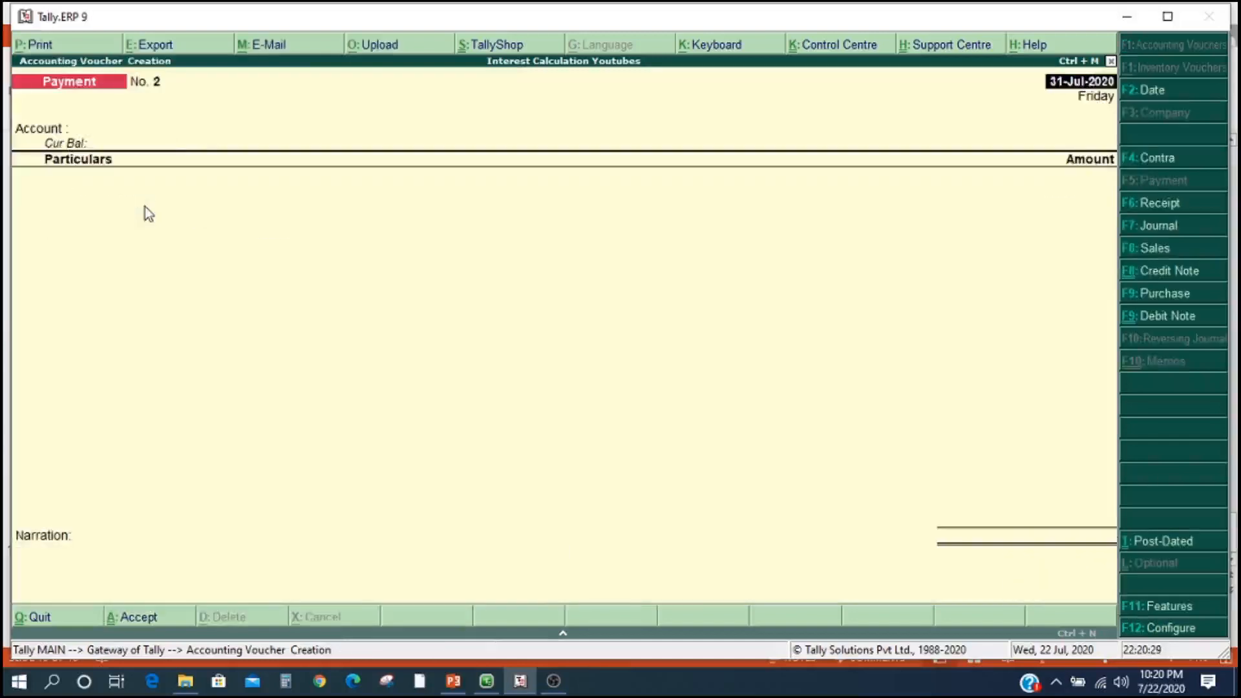
- Leave voucher entry and examine the detailed Balance Sheet for the Sundry Creditors and bank balances after the payment
key("Escape")
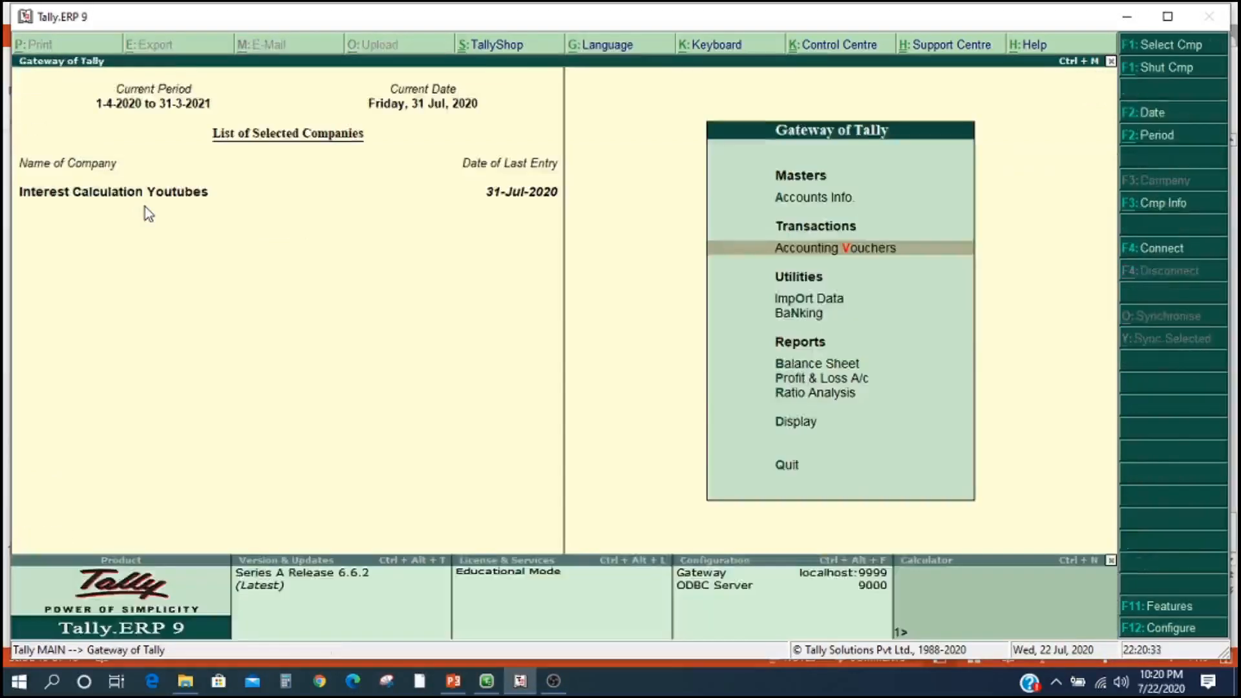
key("Down")
key("Down")
key("Down")
key("Down")
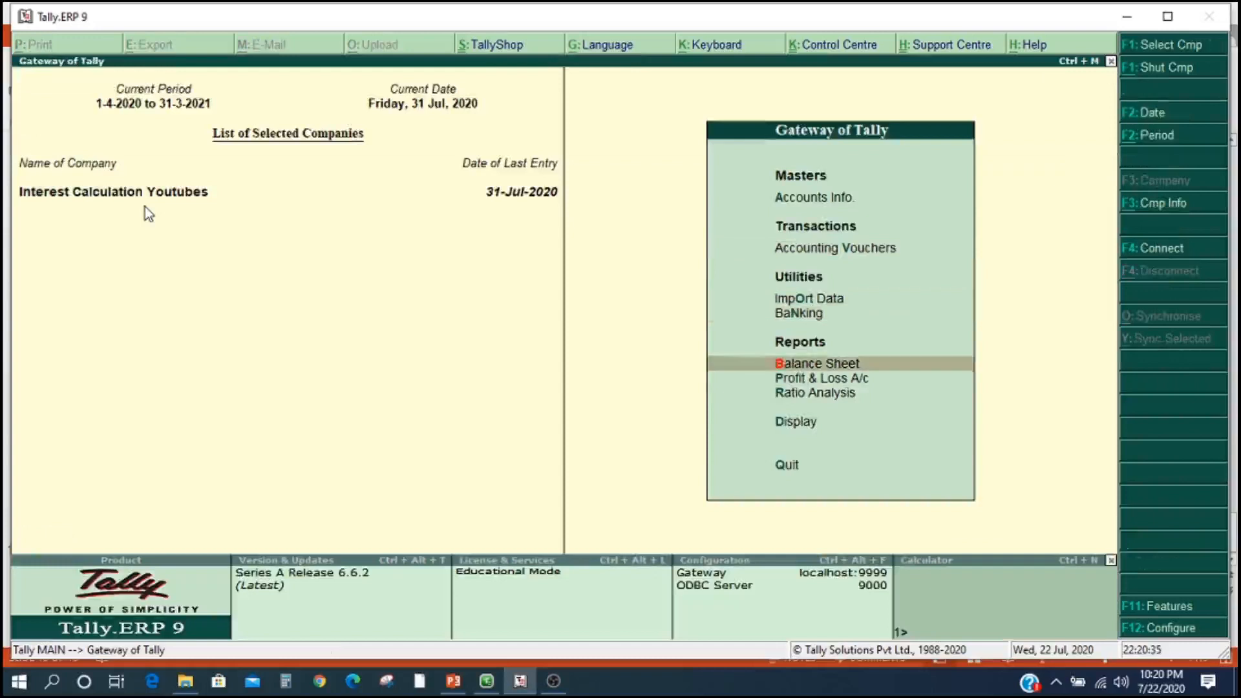
key("Up")
key("Return")
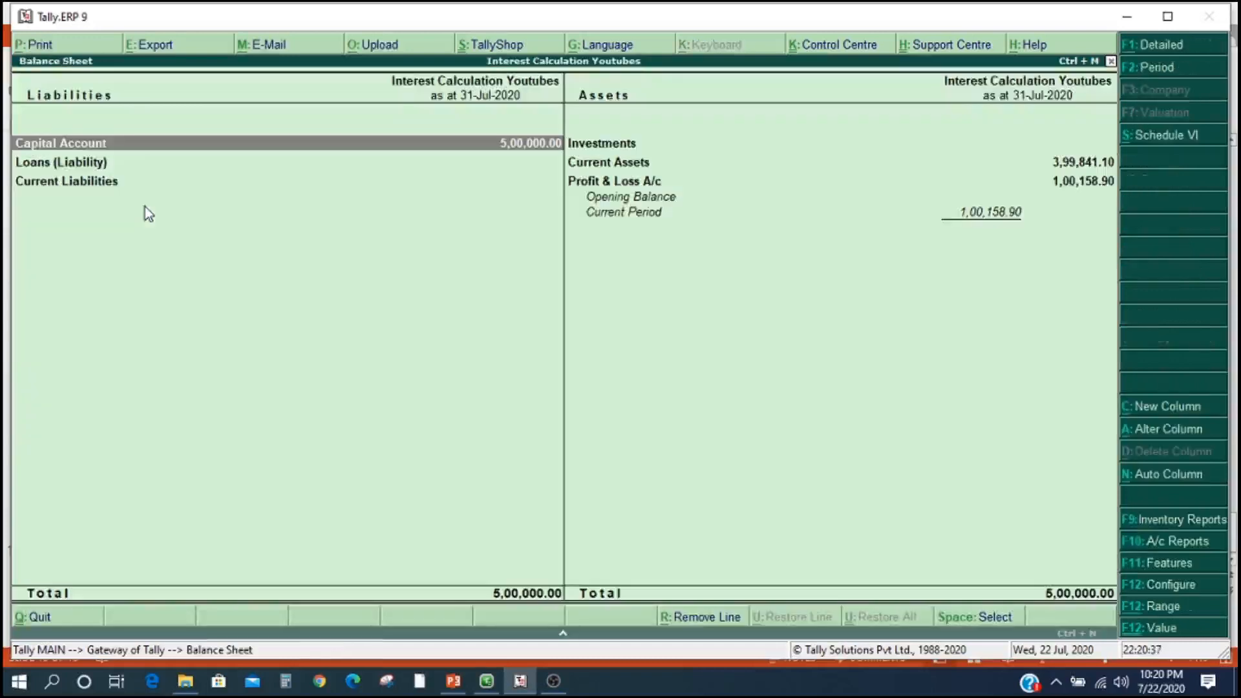
key("alt+F1")
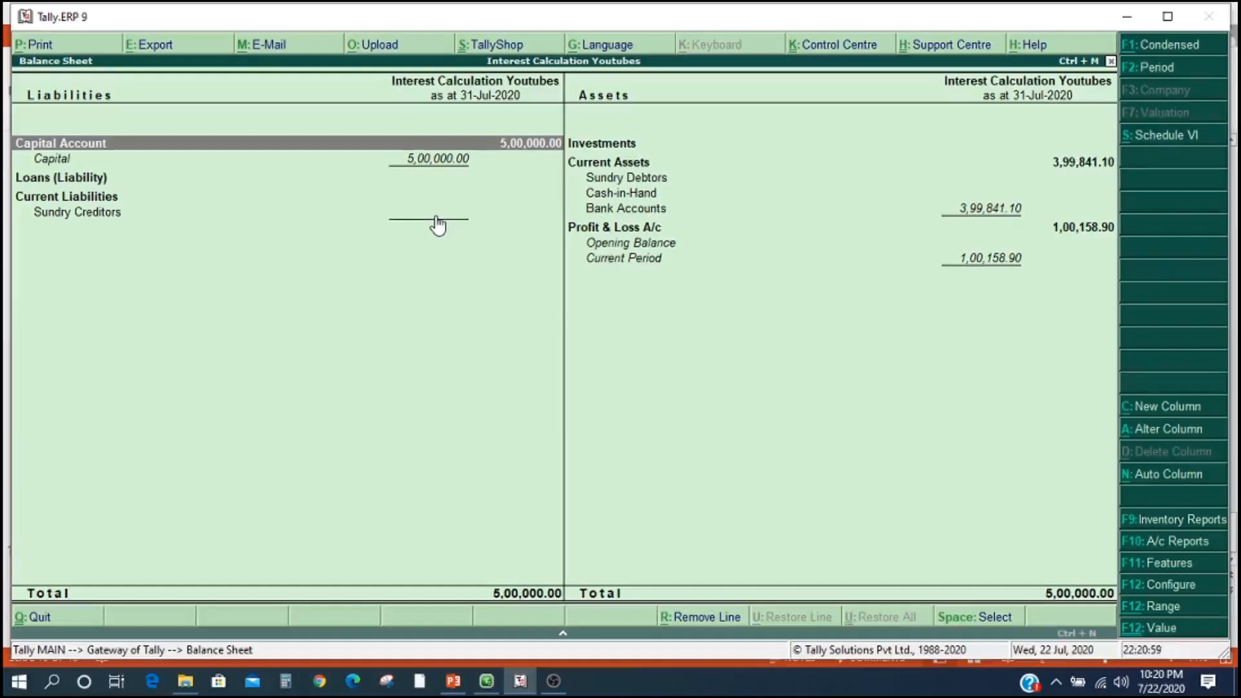
key("Escape")
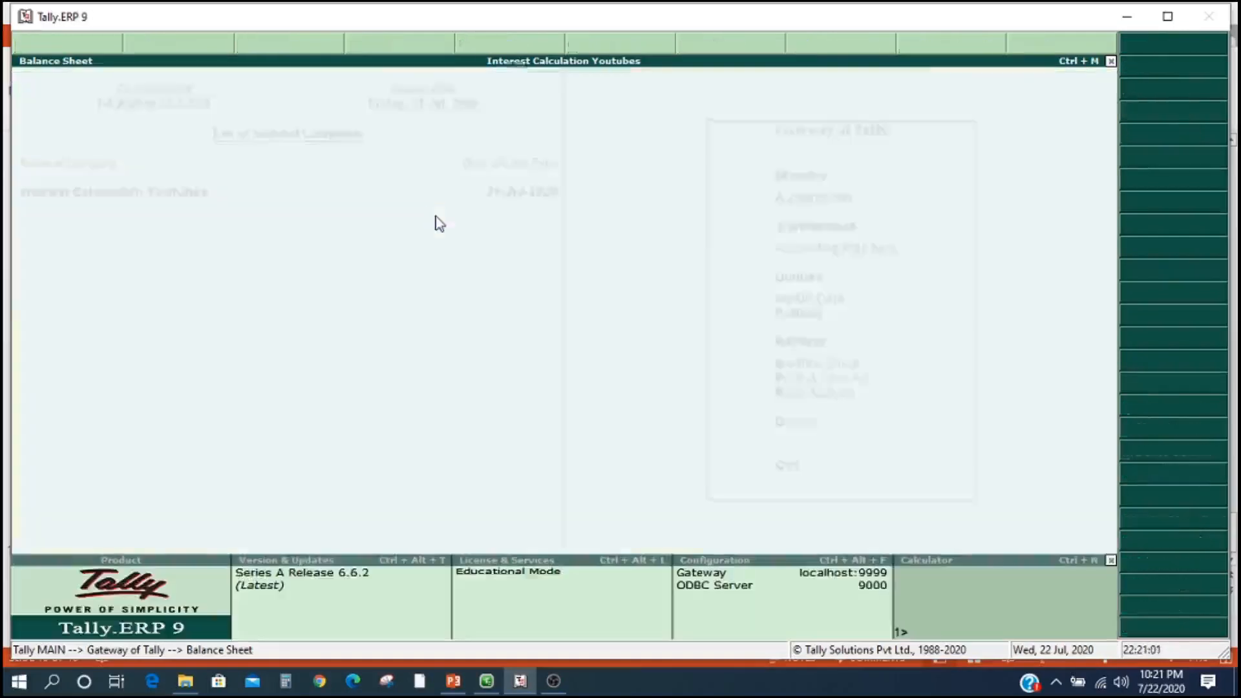
key("Escape")
key("Escape")
- Review the Profit & Loss A/c in detailed form, including the interest under Indirect Expenses
key("Down")
key("Down")
key("Down")
key("Down")
key("Down")
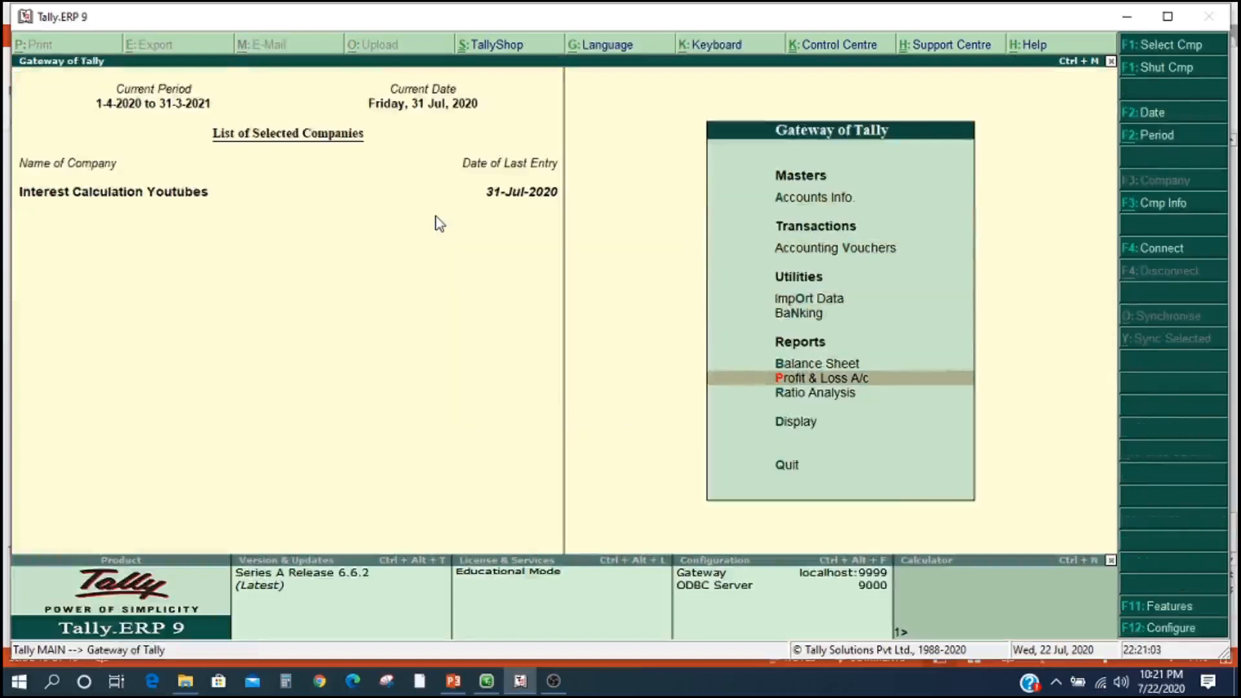
key("Return")
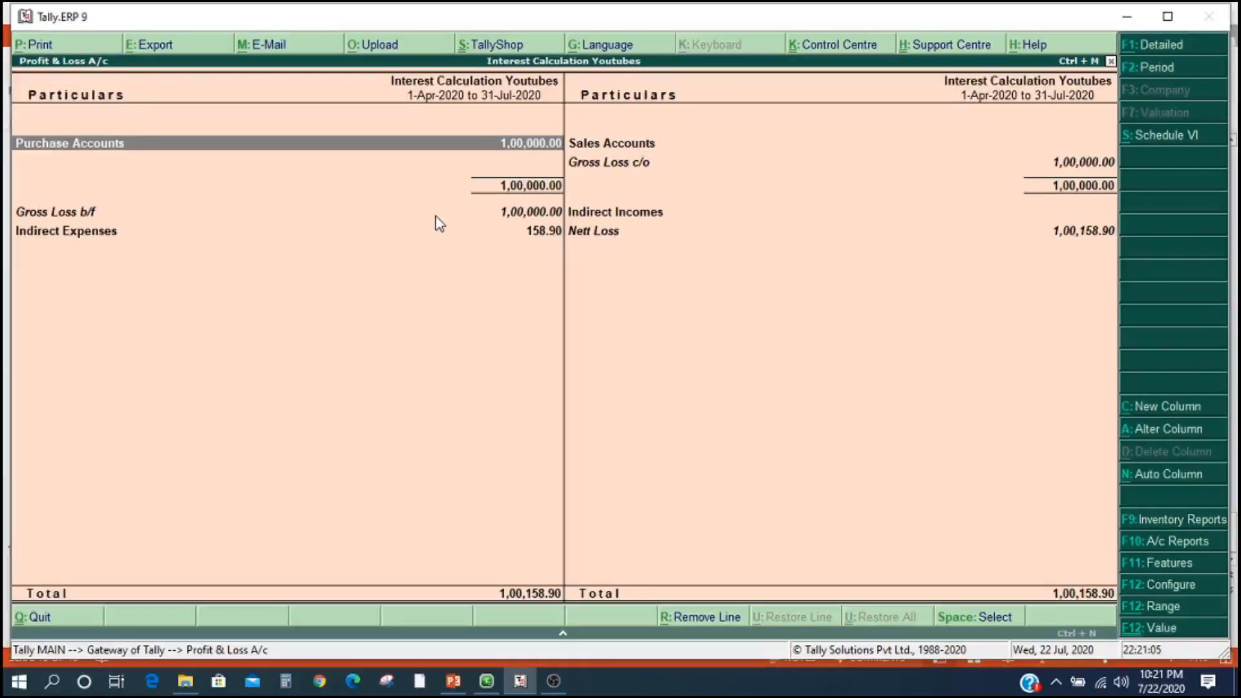
key("alt+F1")
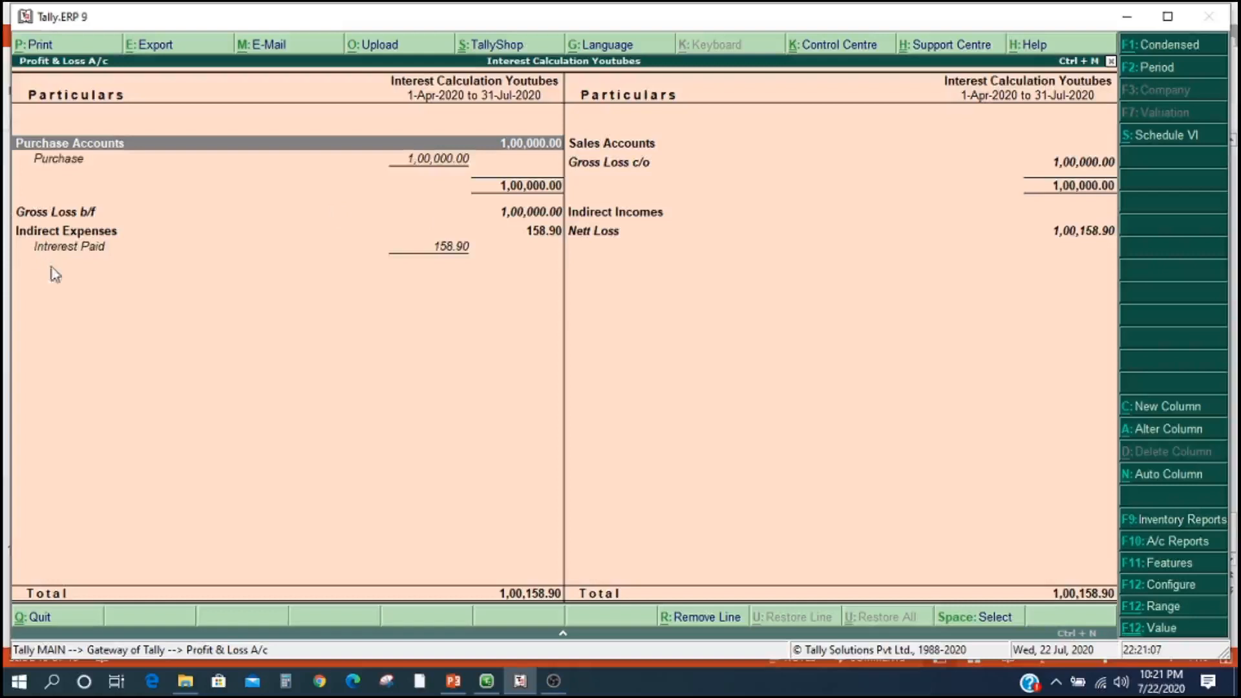